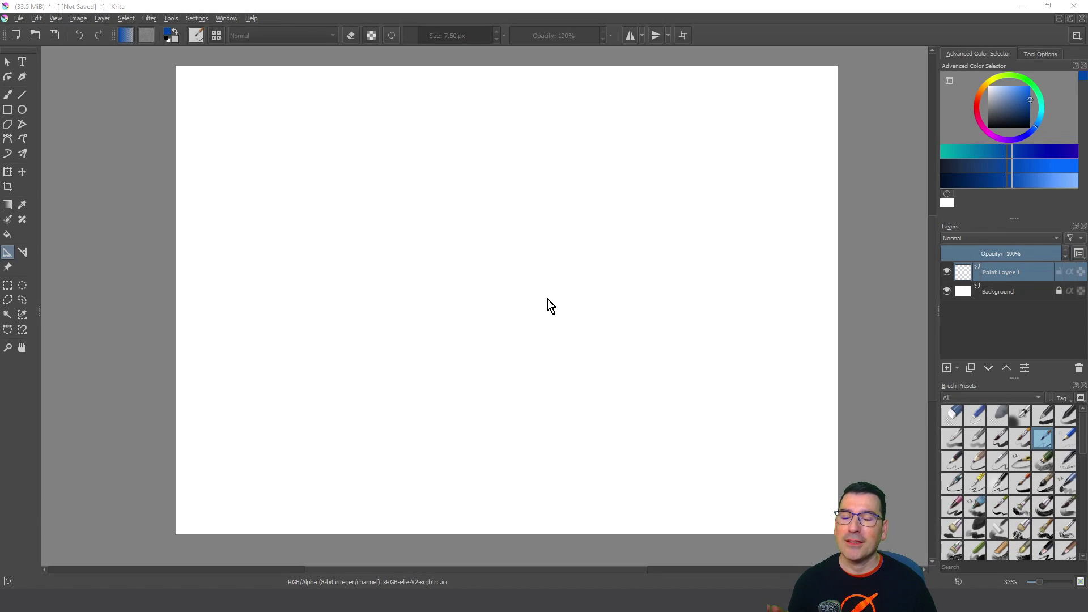
- Place a vanishing point near the canvas centre, toggle its guide lines off and on, then delete it
click(1041, 55)
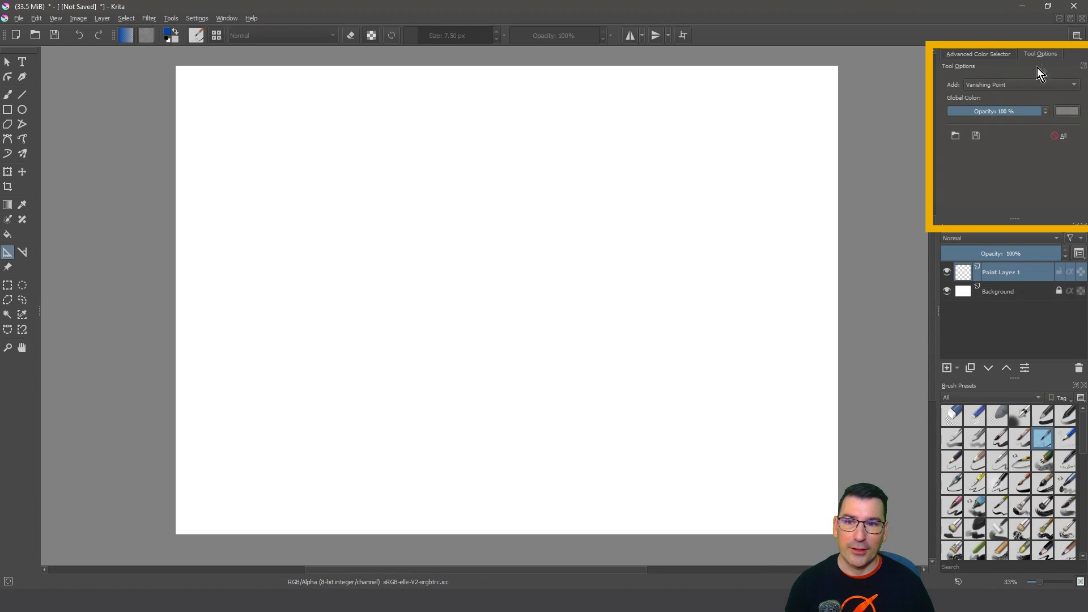
click(508, 269)
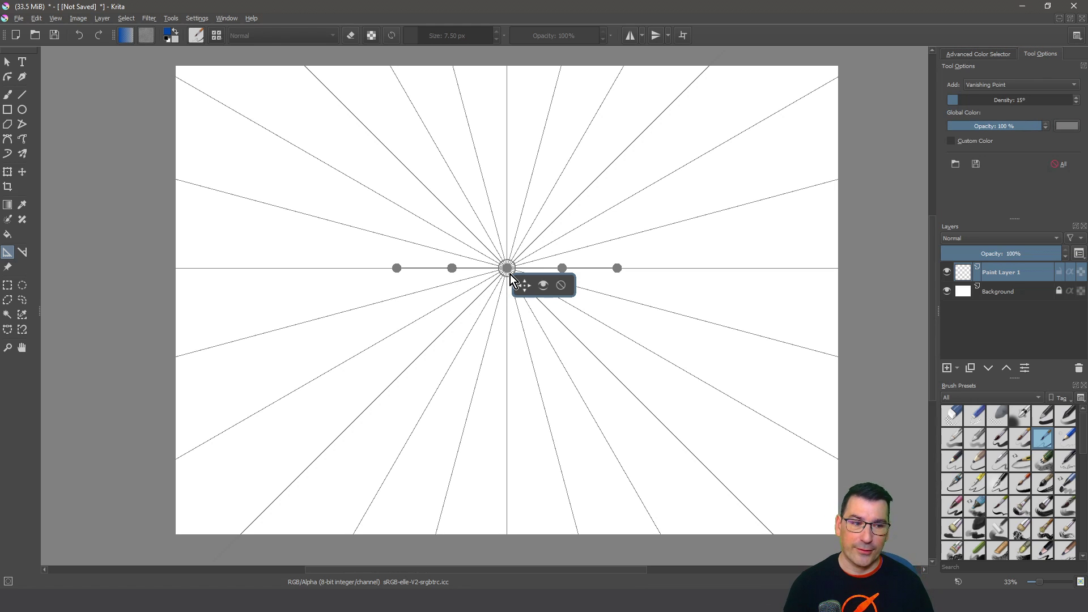
drag(524, 284, 477, 301)
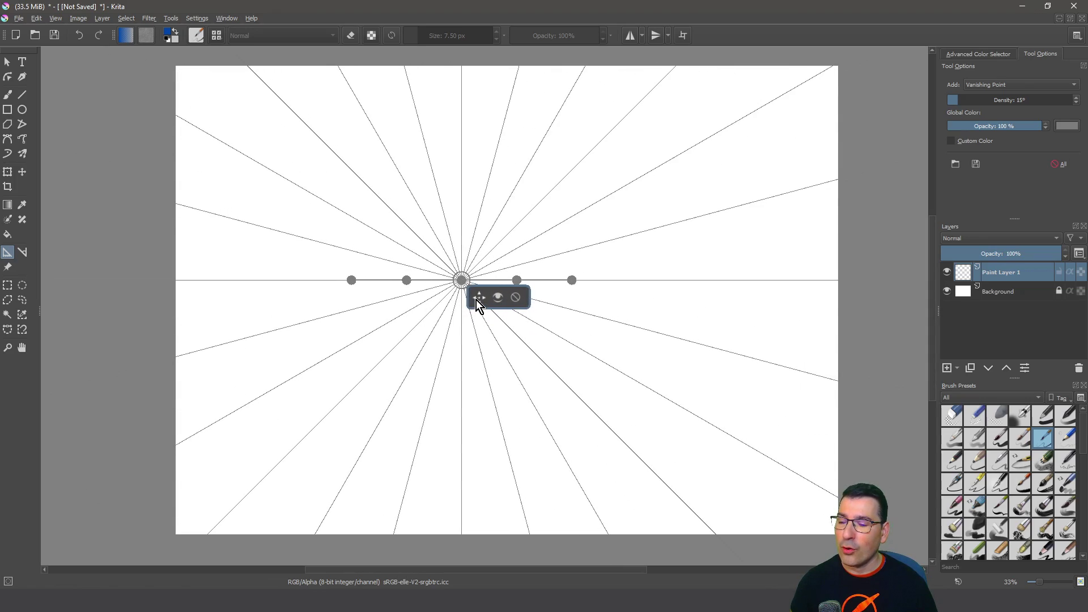
click(498, 297)
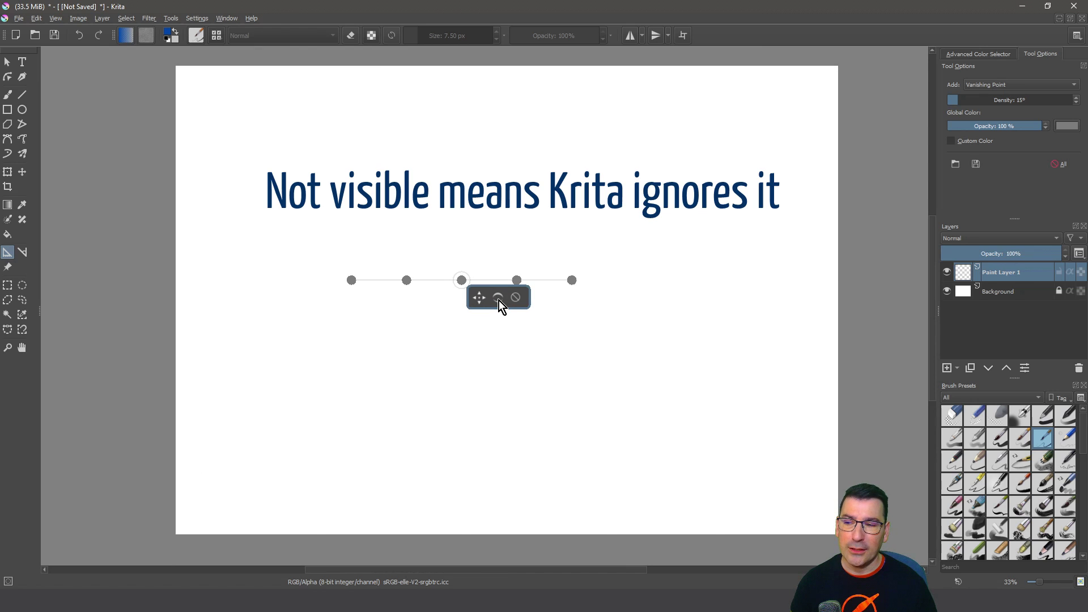
click(498, 301)
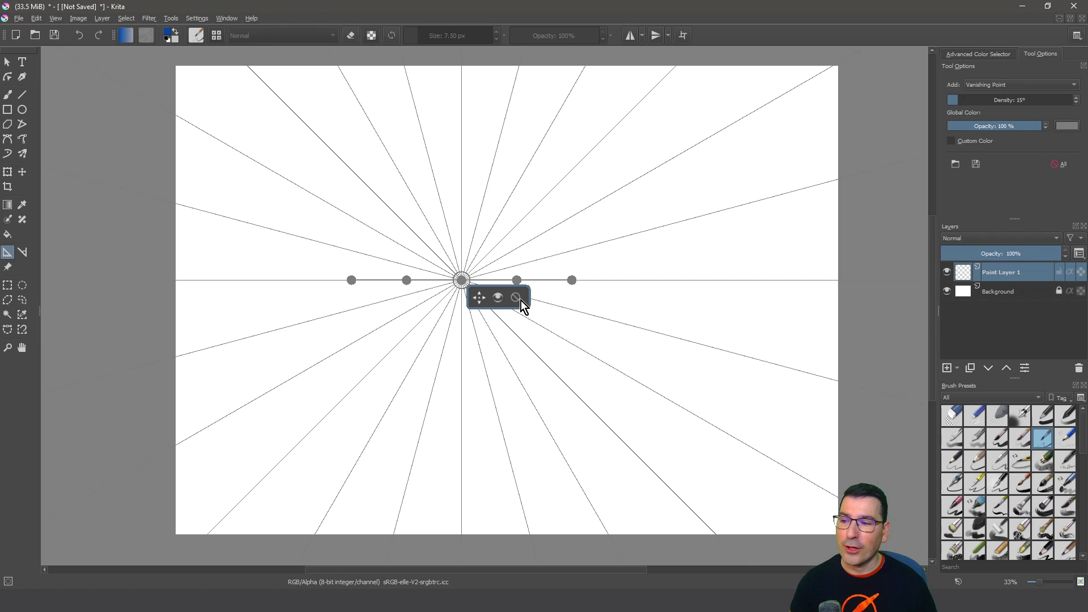
click(516, 300)
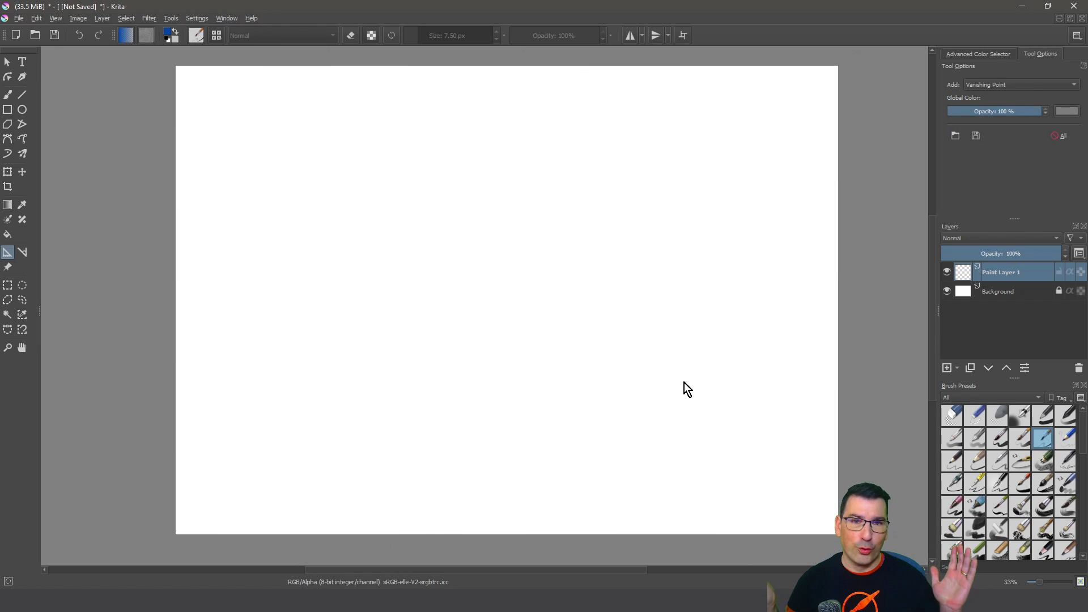
- Add a vanishing point left of centre and drag its line density down to 1°
click(411, 283)
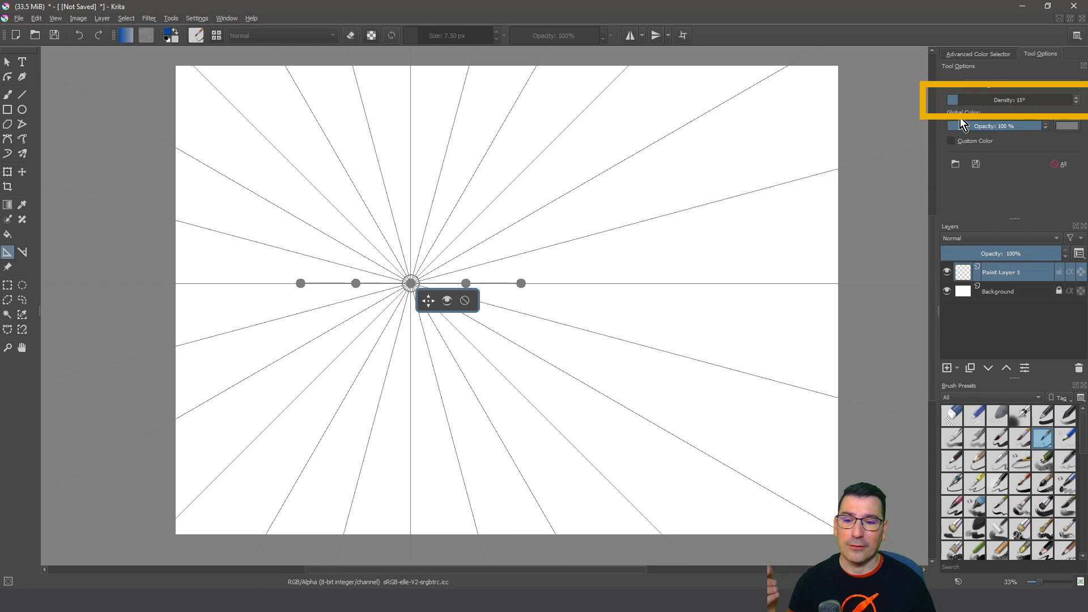
click(955, 100)
drag(955, 99, 948, 99)
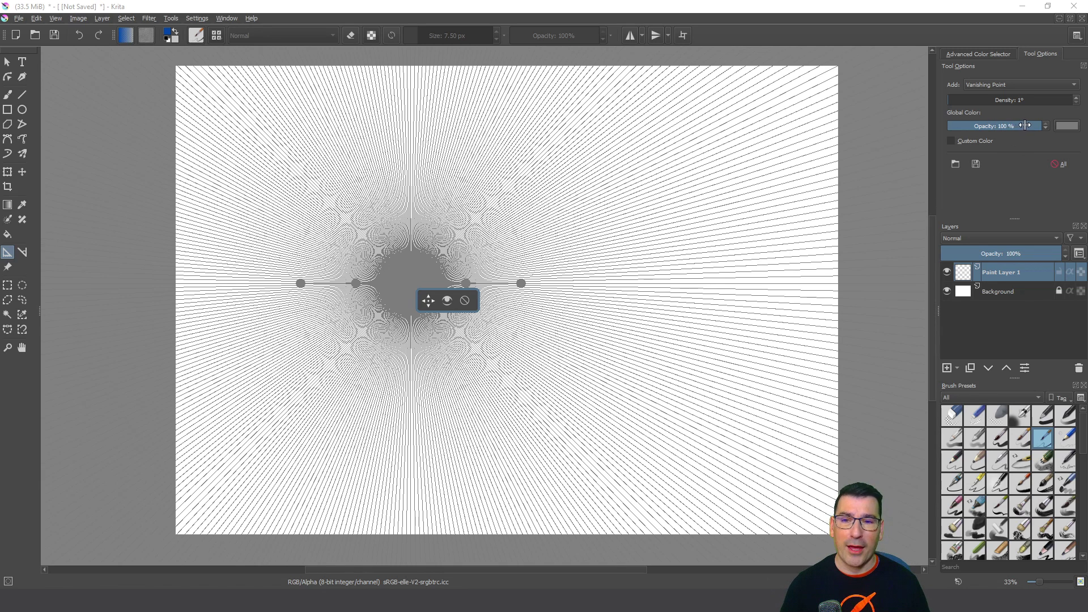
- Fade the guide lines to 13% opacity and add a second vanishing point on the right
drag(1025, 126, 972, 125)
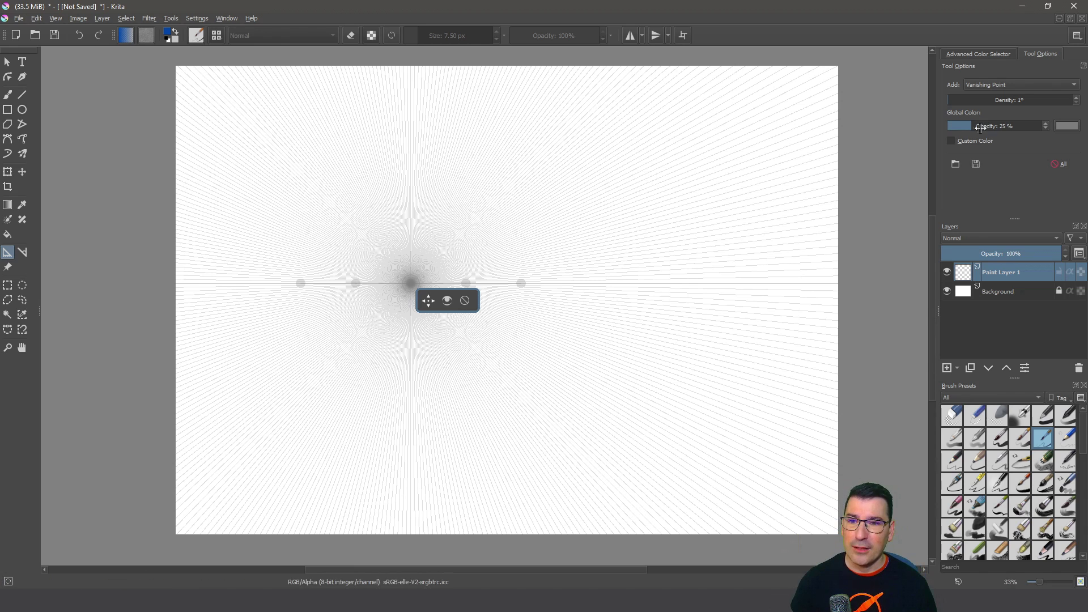
drag(971, 125, 961, 127)
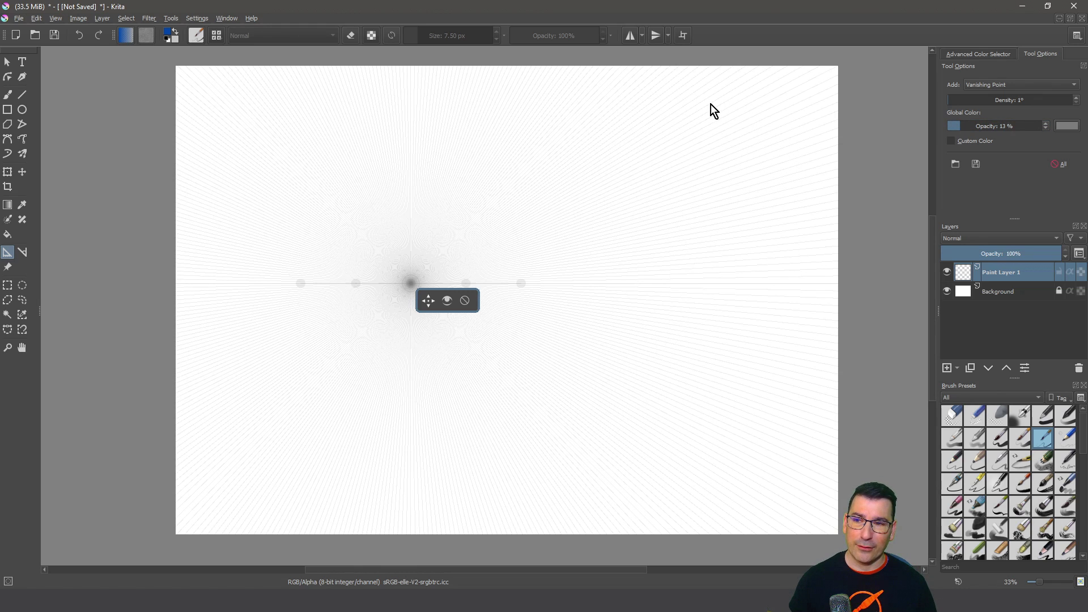
click(762, 284)
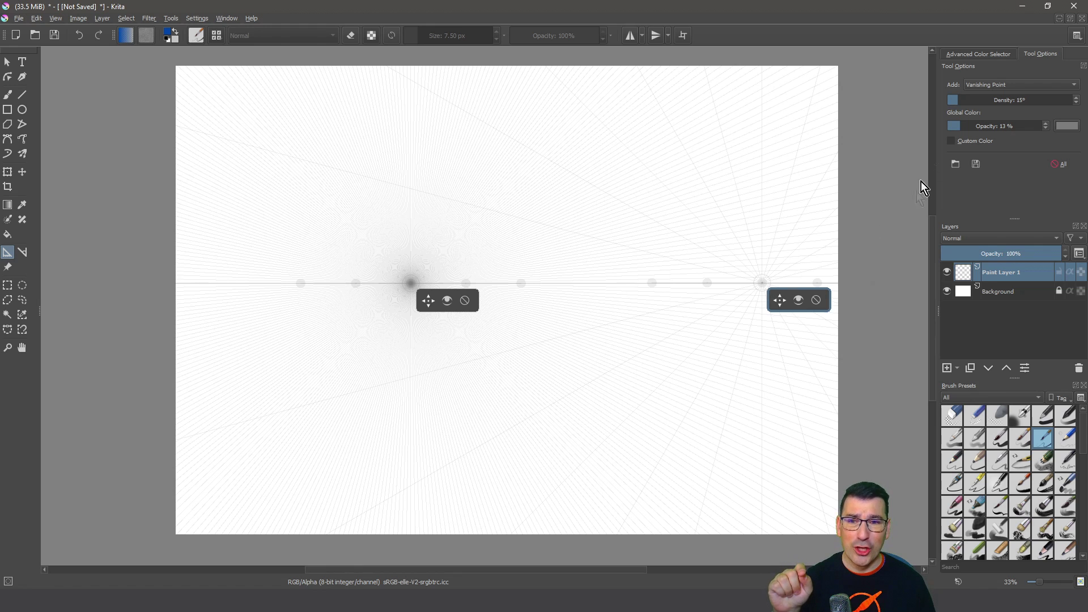
- Set the second vanishing point's density to 1°, then zoom and pan along the horizon to inspect the grid
drag(972, 101, 892, 154)
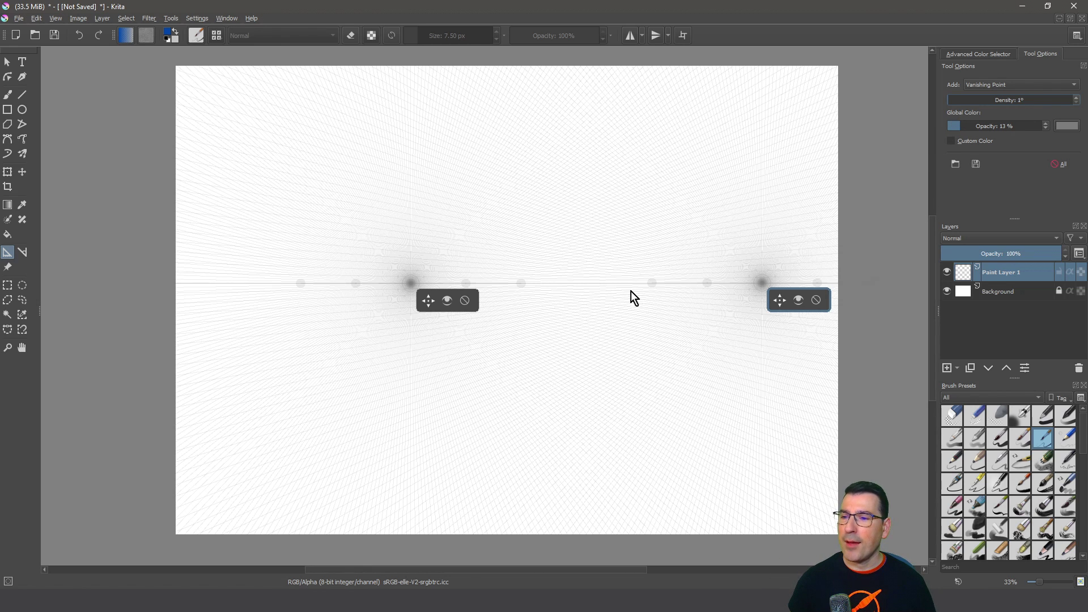
scroll(629, 295, up, 4)
drag(505, 376, 517, 308)
scroll(517, 309, up, 1)
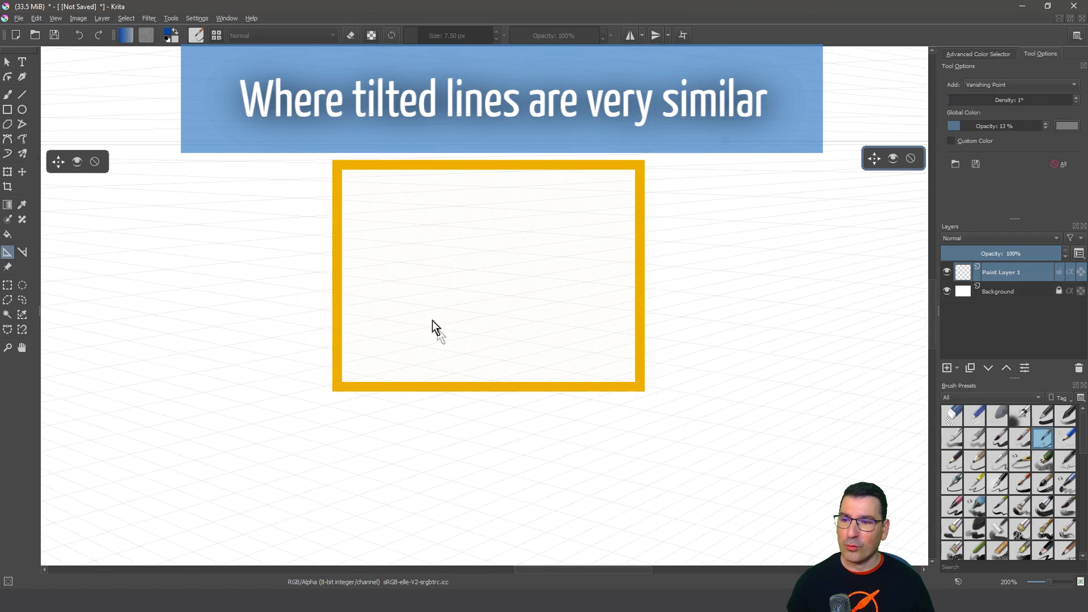
scroll(414, 284, down, 2)
drag(464, 264, 491, 302)
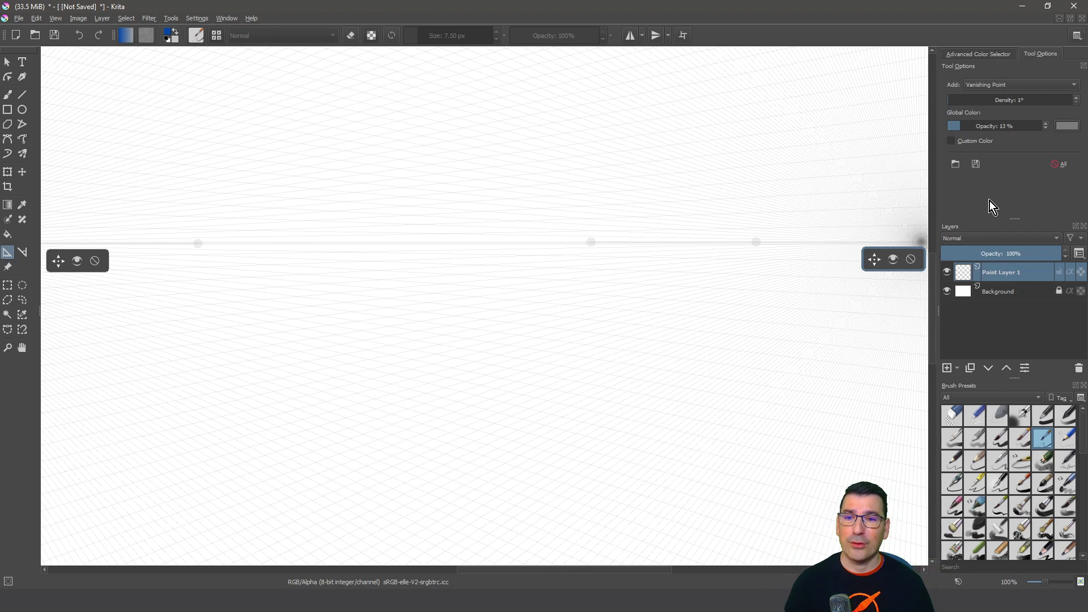
- Give the right vanishing point a custom green colour with lowered opacity
click(952, 141)
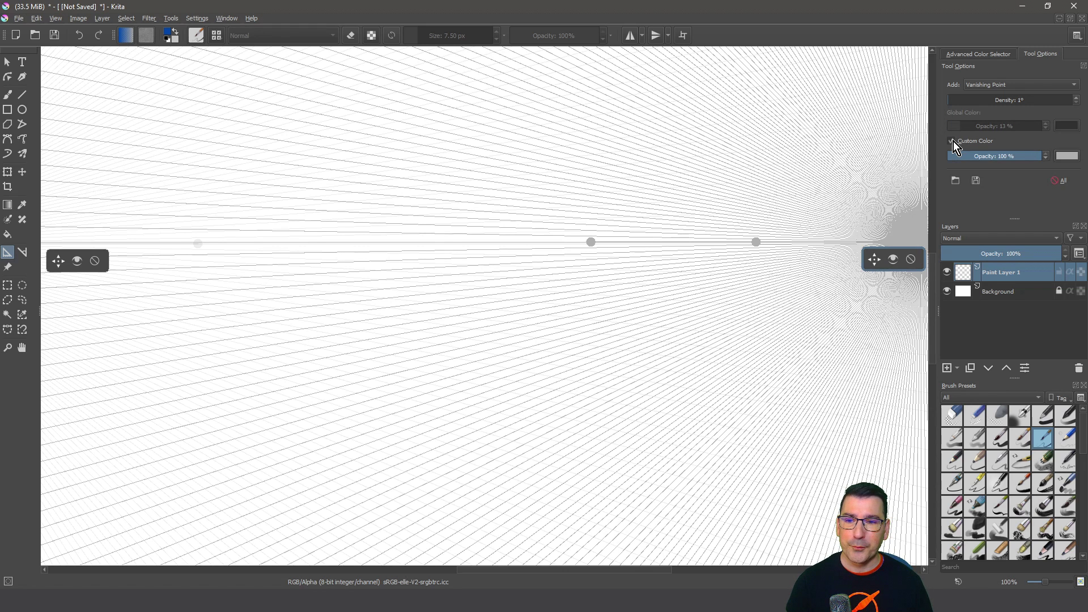
click(1066, 158)
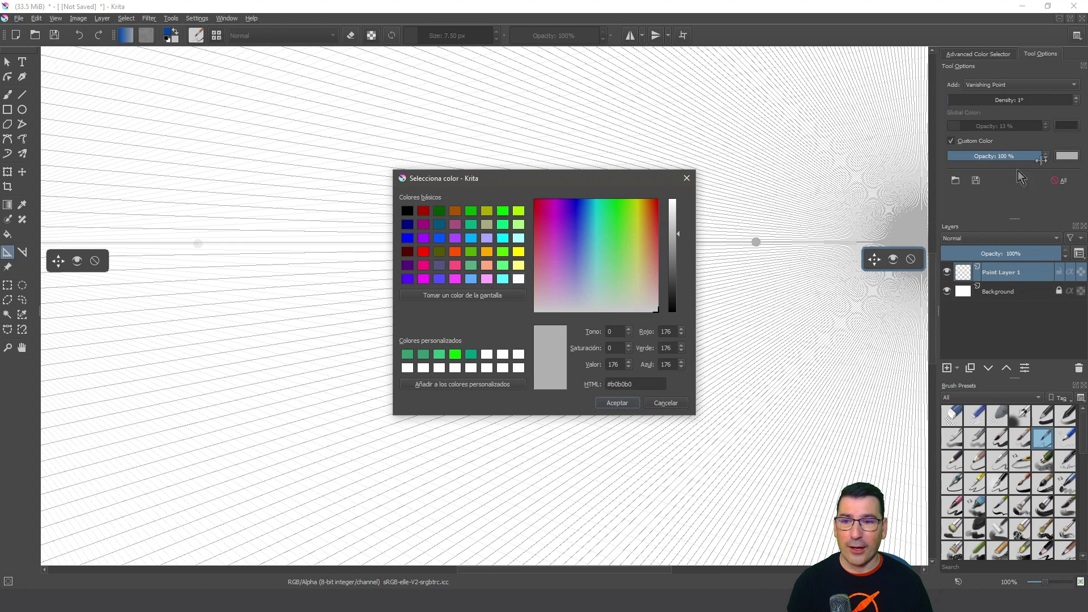
click(472, 213)
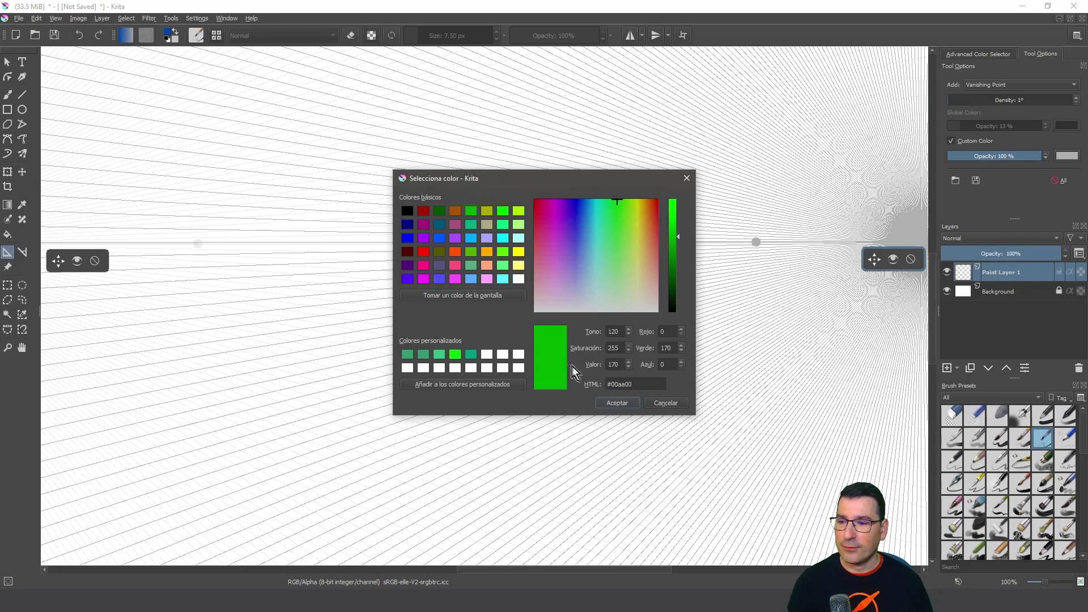
click(614, 406)
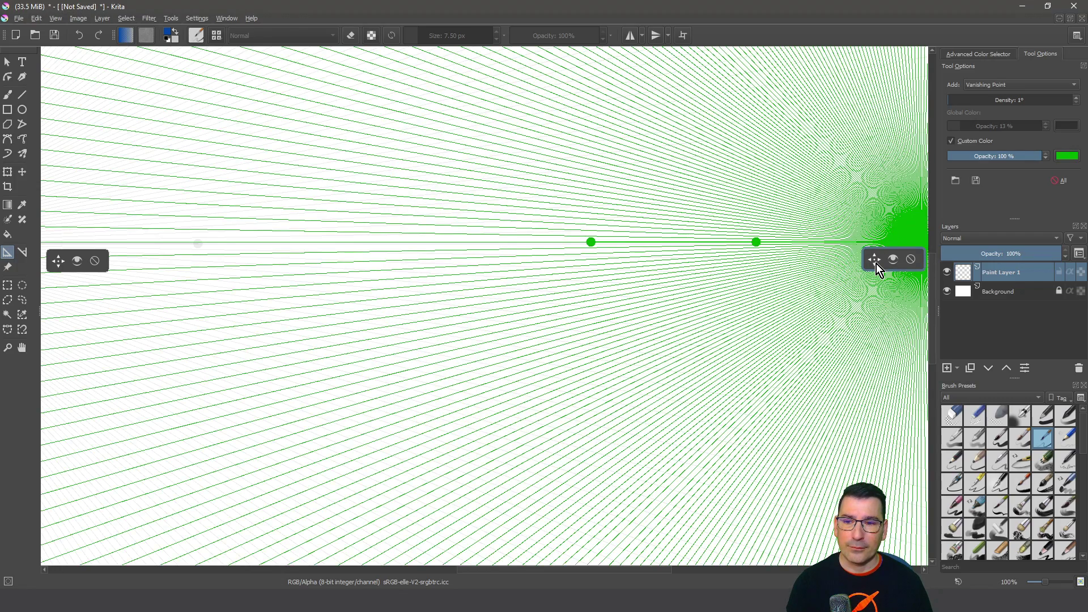
drag(997, 159, 983, 156)
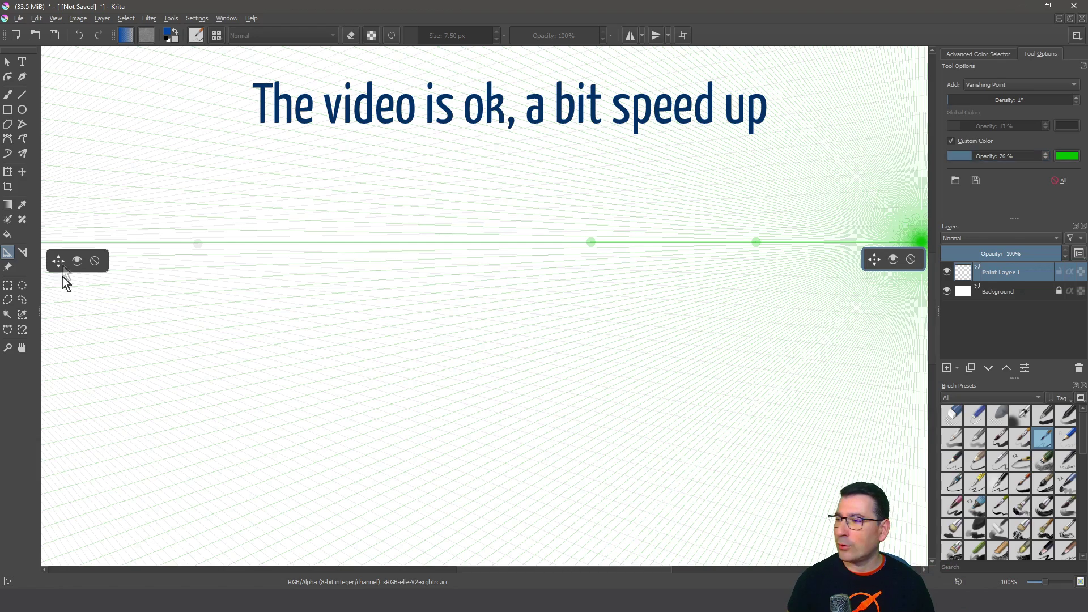
- Give the left vanishing point a custom red colour at 30% opacity
click(1066, 156)
key(Return)
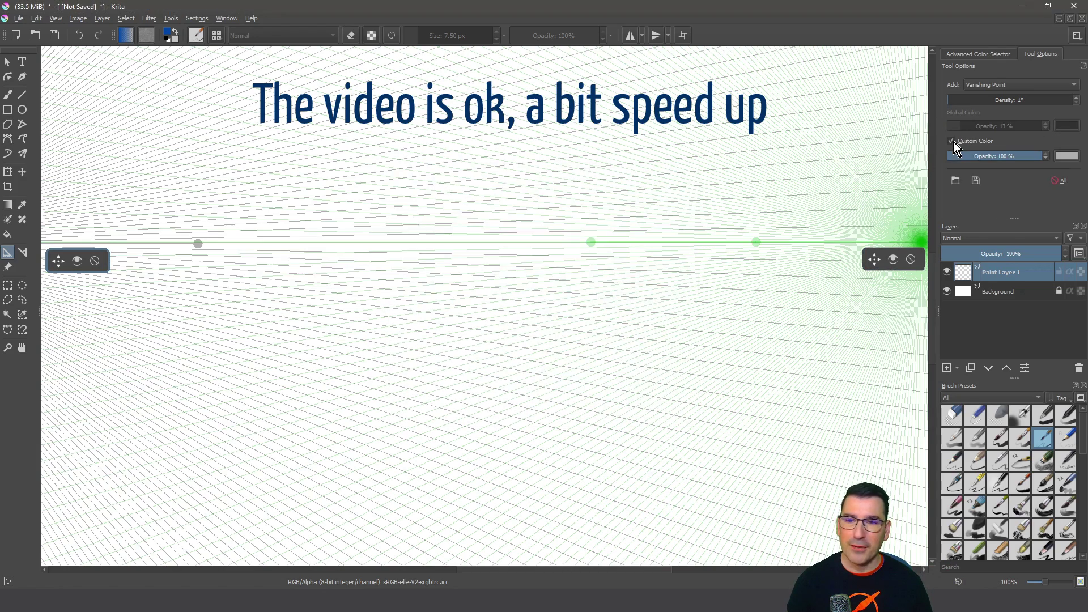
click(1066, 156)
click(501, 253)
click(620, 409)
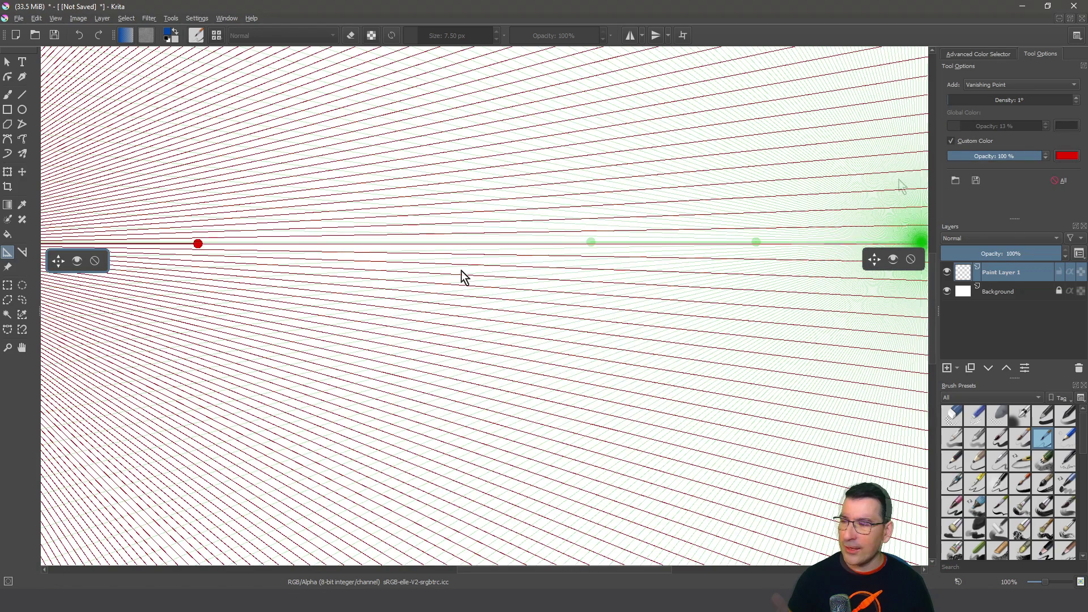
click(977, 157)
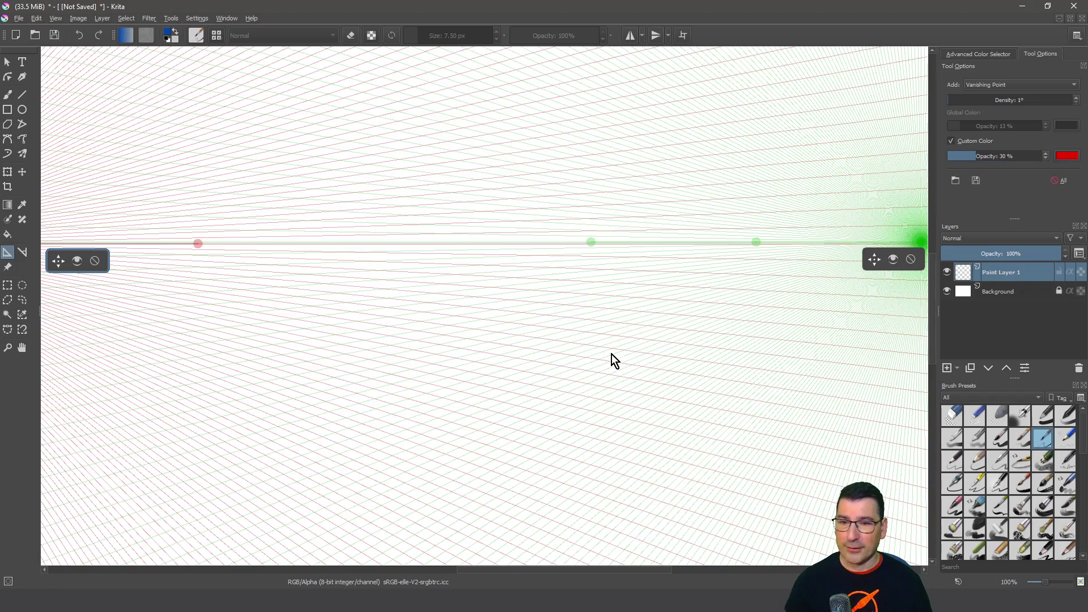
- Zoom in and out to inspect the coloured perspective grid
scroll(589, 292, up, 2)
scroll(577, 300, up, 3)
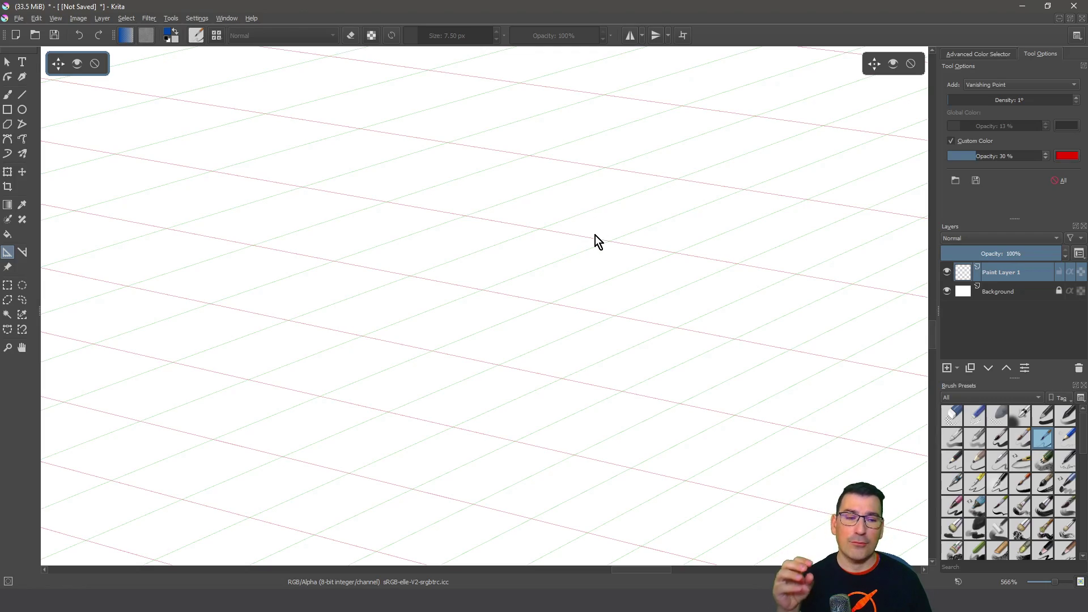
scroll(595, 236, down, 6)
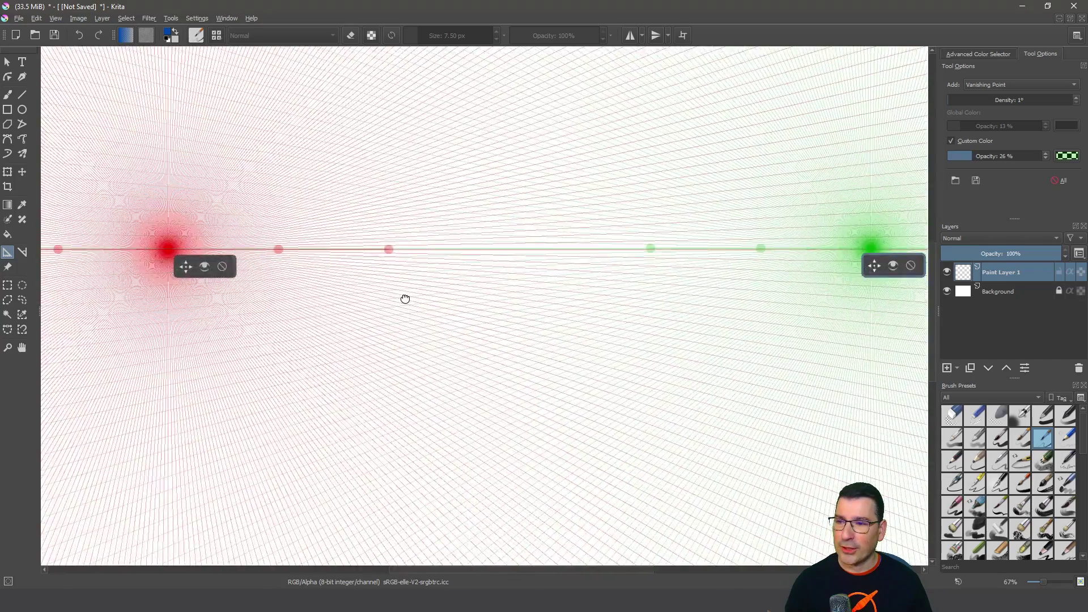
scroll(445, 262, up, 4)
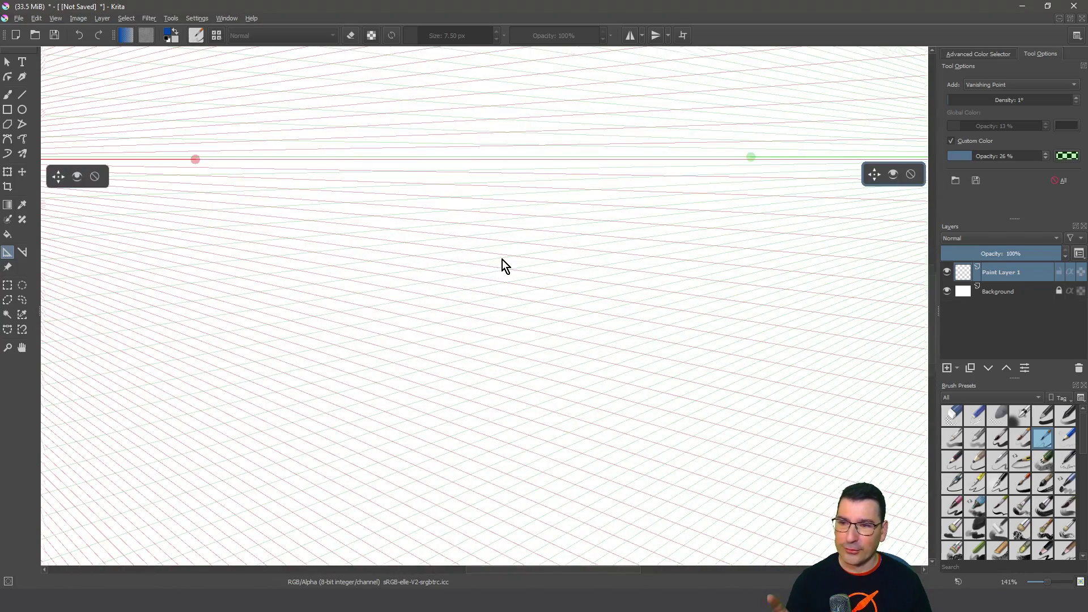
scroll(502, 264, down, 4)
scroll(596, 254, up, 3)
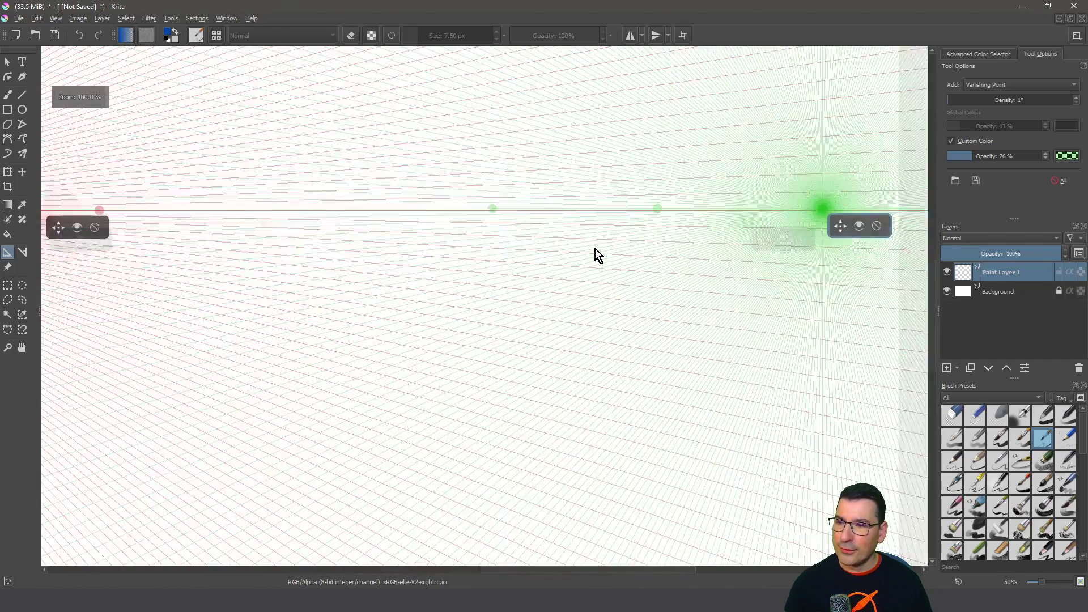
scroll(595, 250, up, 2)
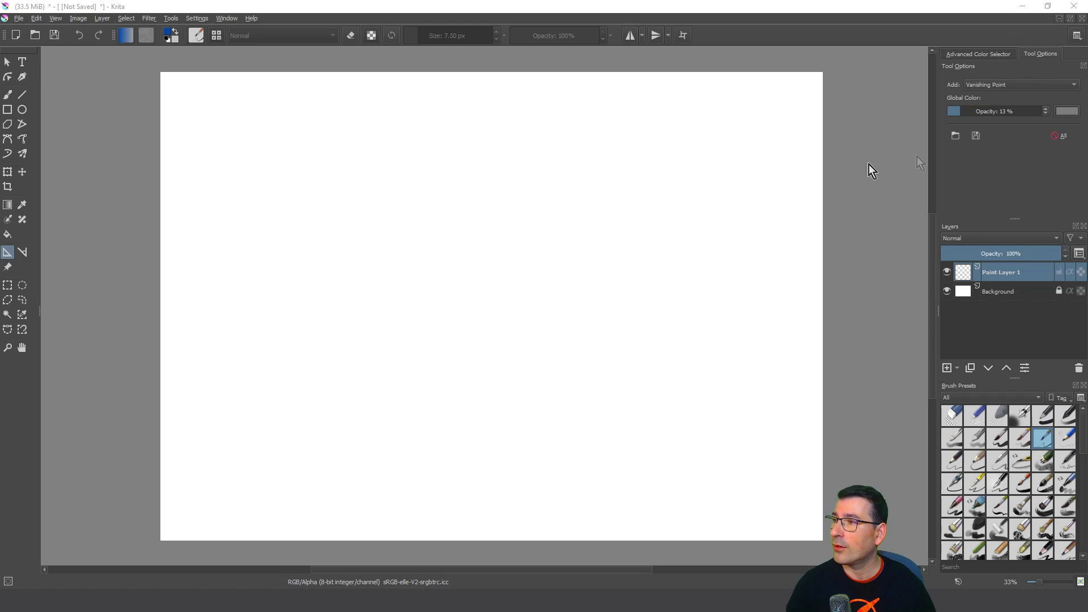
- Turn on Show Rulers and drag a horizontal guide from the top ruler to just above mid-page
click(57, 18)
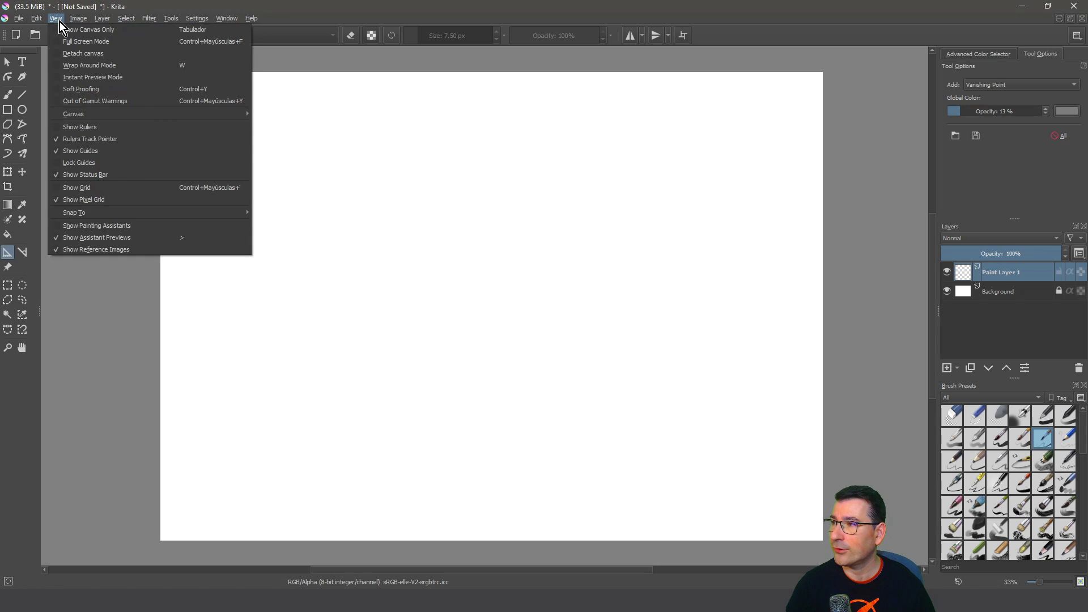
click(98, 127)
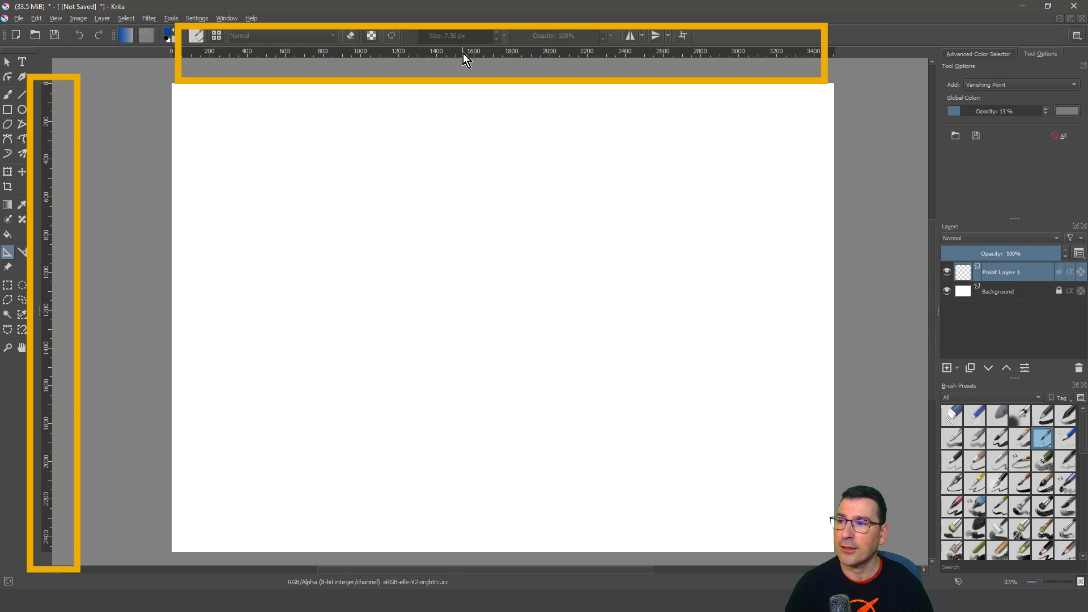
drag(464, 53, 472, 262)
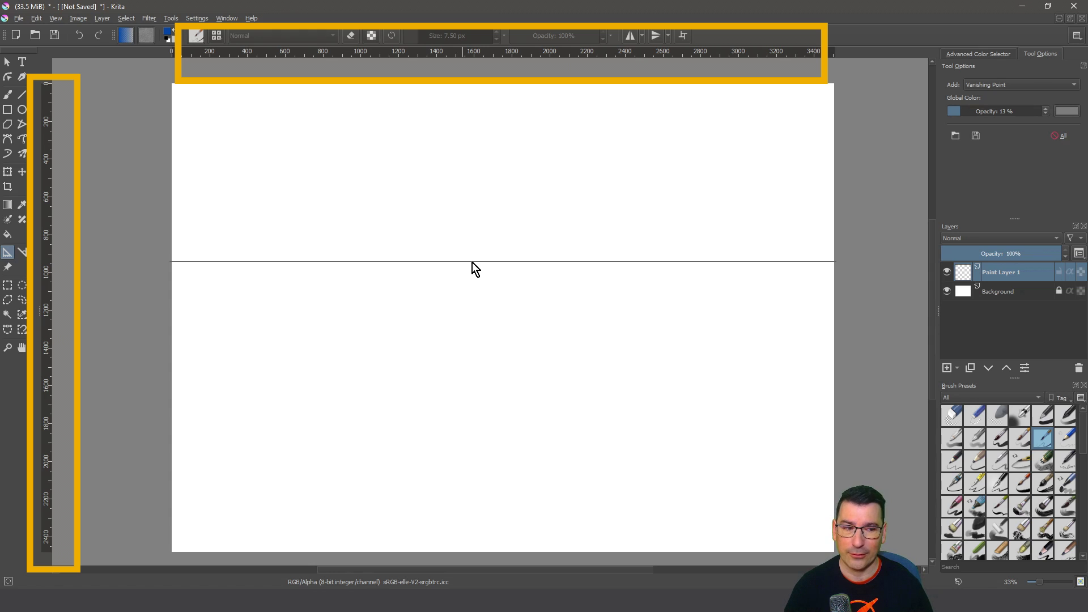
- Add a new vanishing point and raise it toward the horizon guide
click(315, 294)
scroll(314, 295, up, 2)
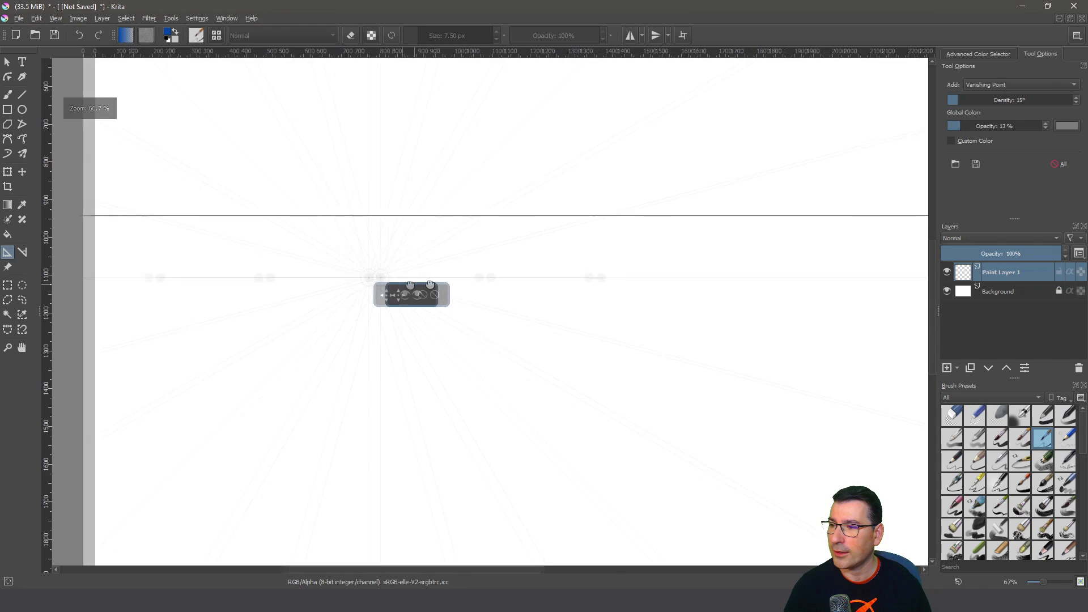
drag(430, 284, 464, 294)
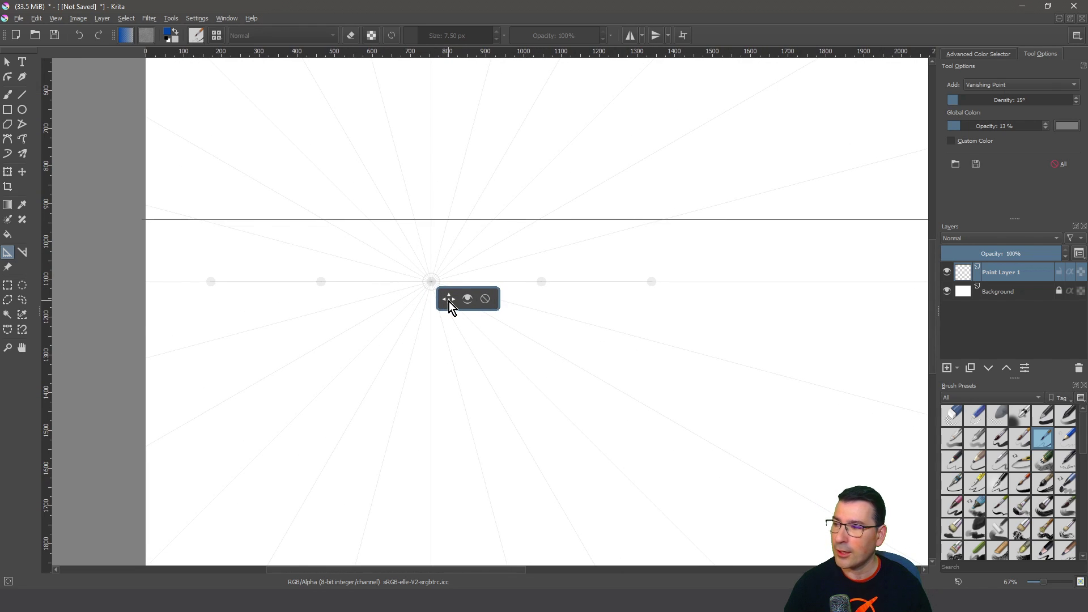
drag(449, 303, 461, 256)
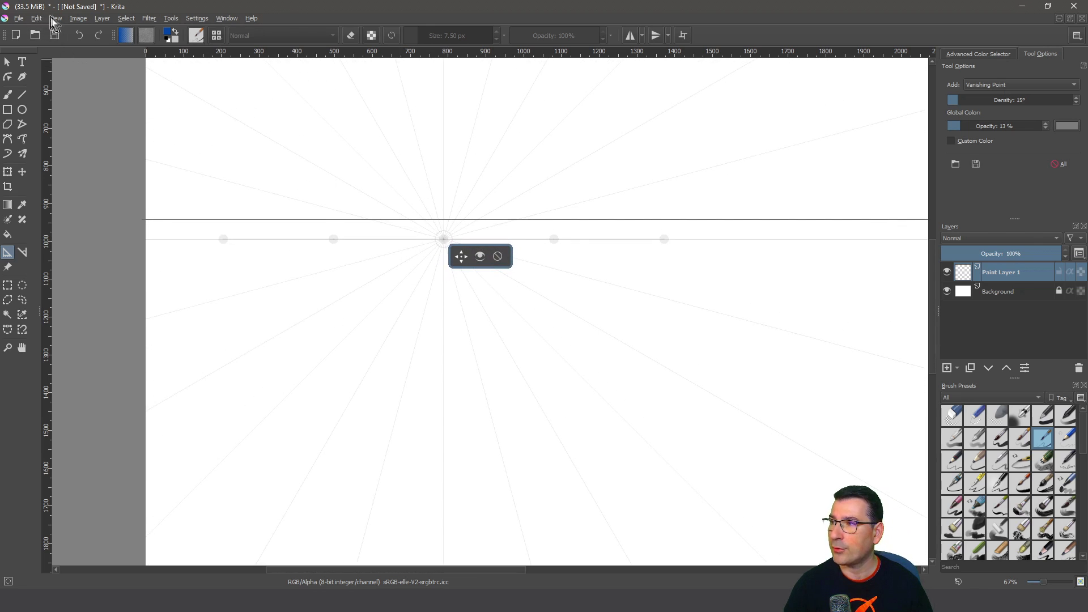
- Toggle the View > Snap To setting
click(55, 18)
mouse_move(93, 212)
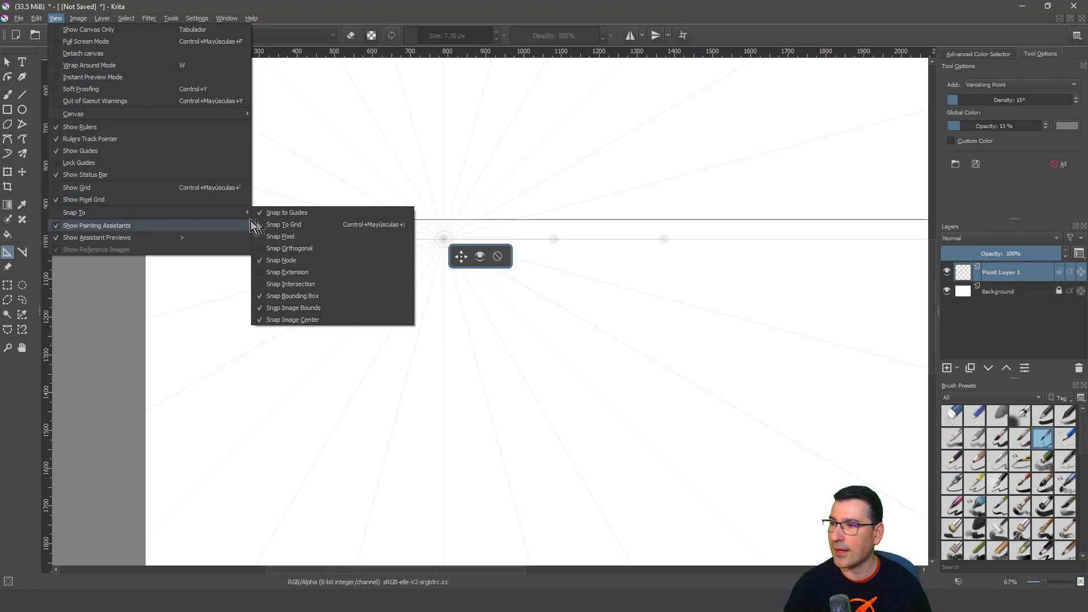
click(464, 258)
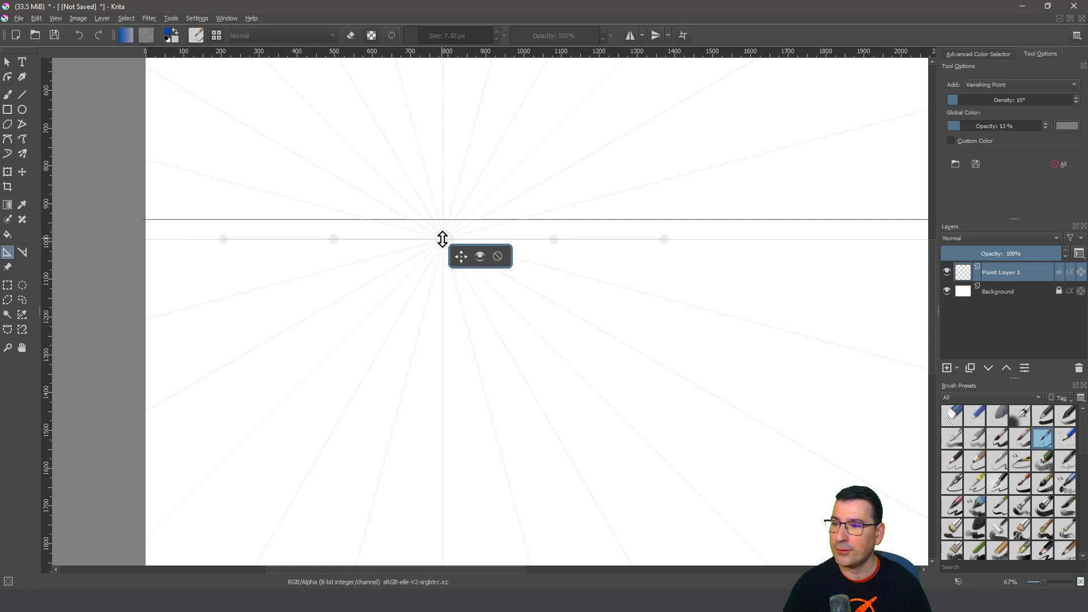
- Move the vanishing point onto the horizon line and swing its side handles up onto it
drag(442, 238, 433, 318)
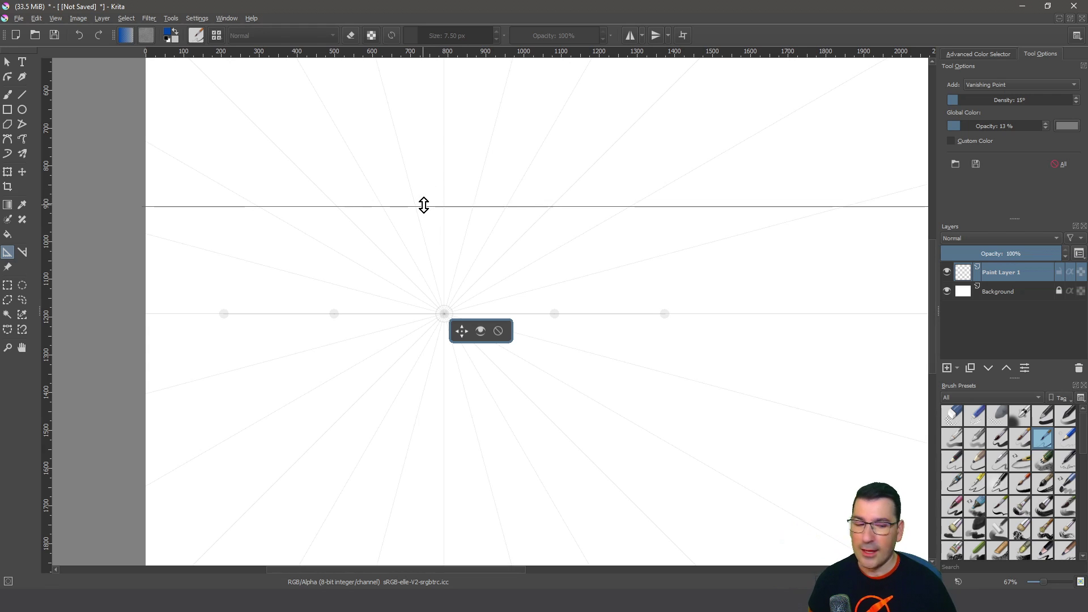
drag(442, 314, 442, 212)
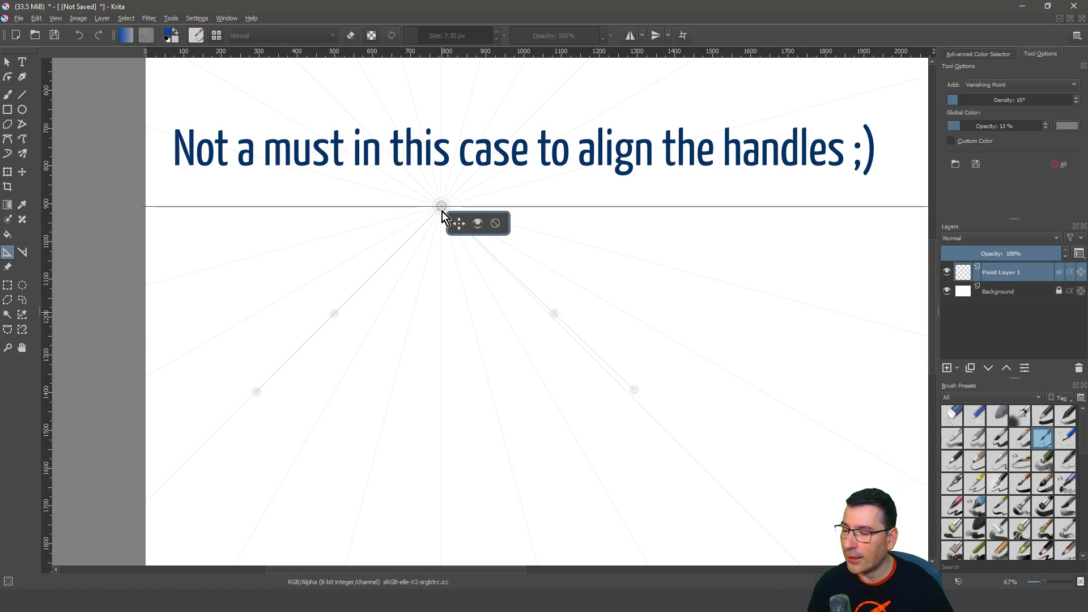
drag(335, 316, 376, 211)
drag(553, 315, 553, 211)
scroll(651, 347, down, 2)
- Level the first point's right handle, then add a second vanishing point on the horizon to its right
drag(650, 348, 312, 349)
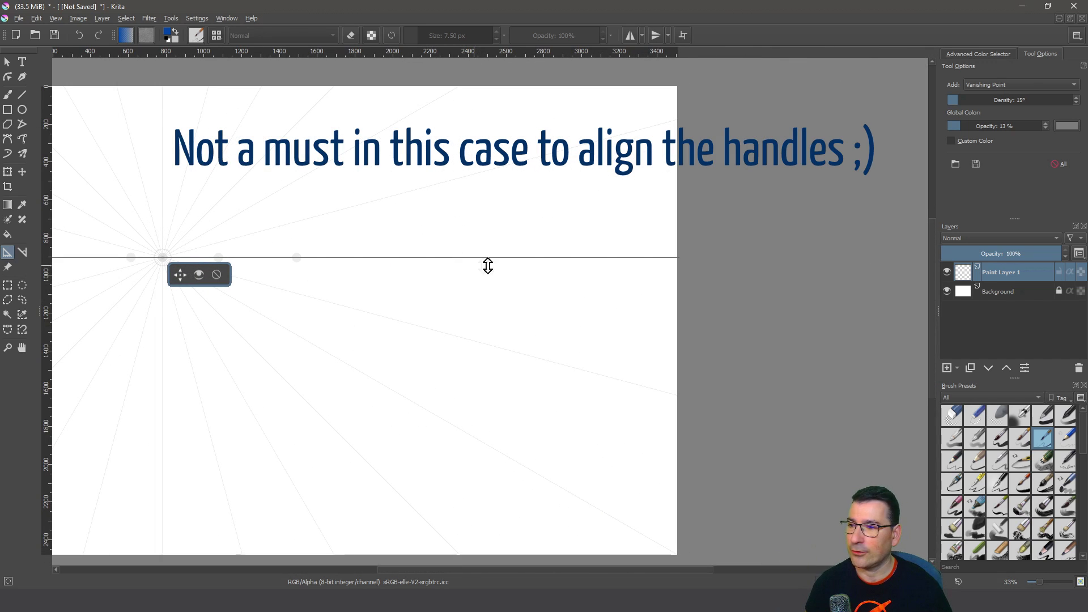
click(530, 321)
drag(530, 322, 527, 258)
drag(586, 321, 604, 258)
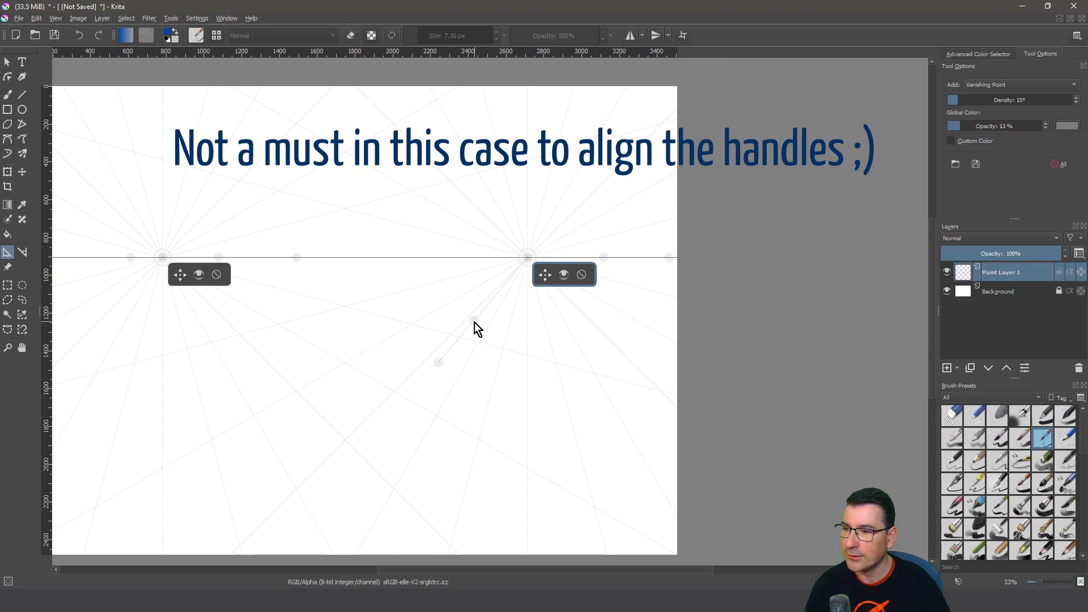
drag(475, 320, 469, 279)
drag(367, 301, 526, 331)
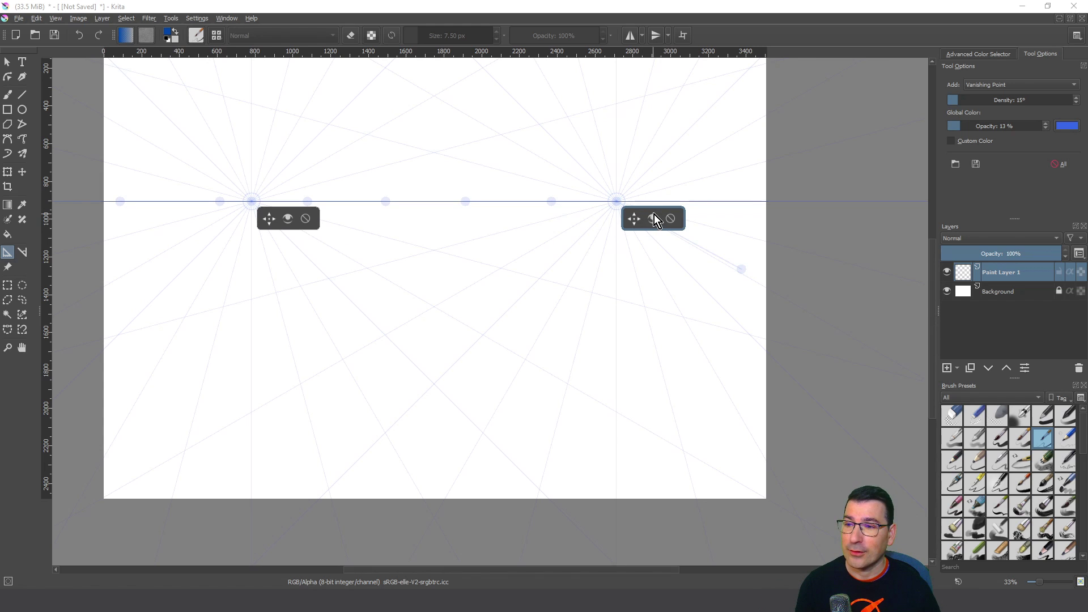
- Zoom in and drag a handle so its guide line slopes less steeply
scroll(651, 216, up, 5)
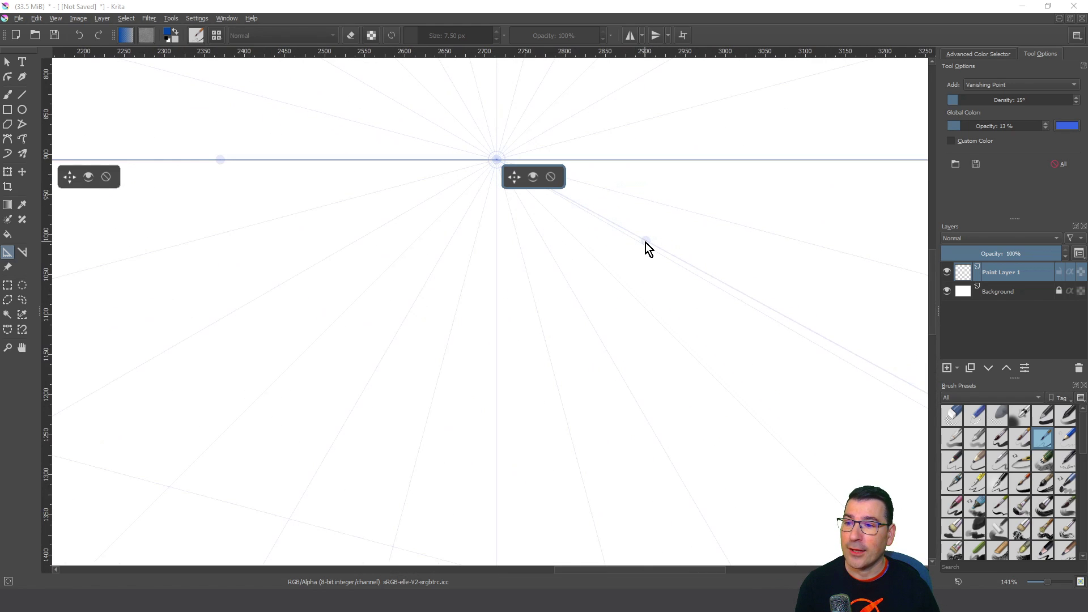
drag(645, 243, 652, 165)
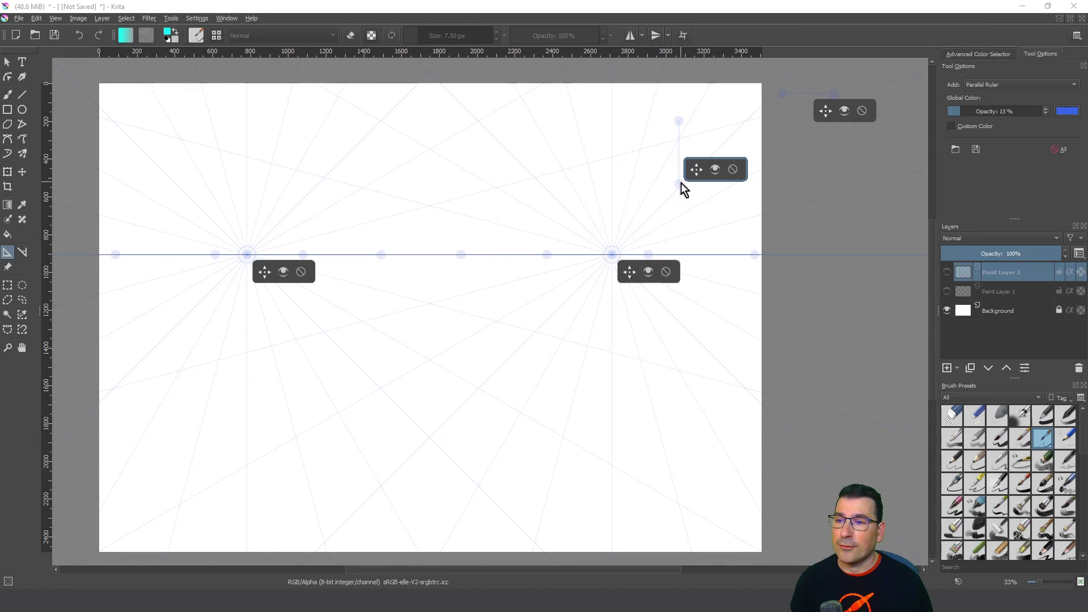
- Place vertical parallel rulers, one snapped along the page's right edge above the horizon
drag(680, 183, 670, 144)
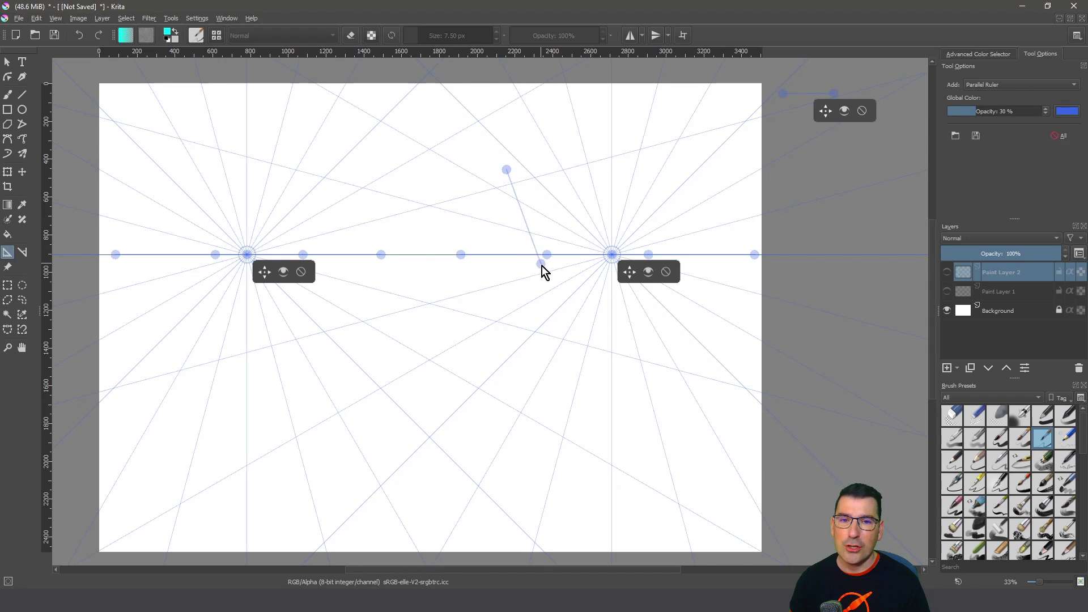
click(506, 221)
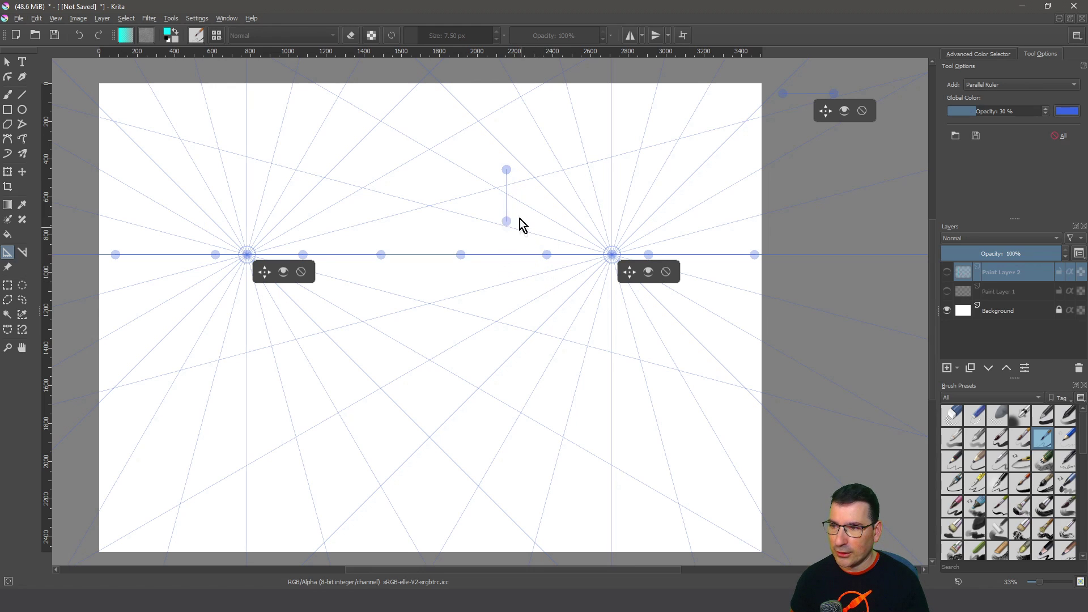
click(512, 211)
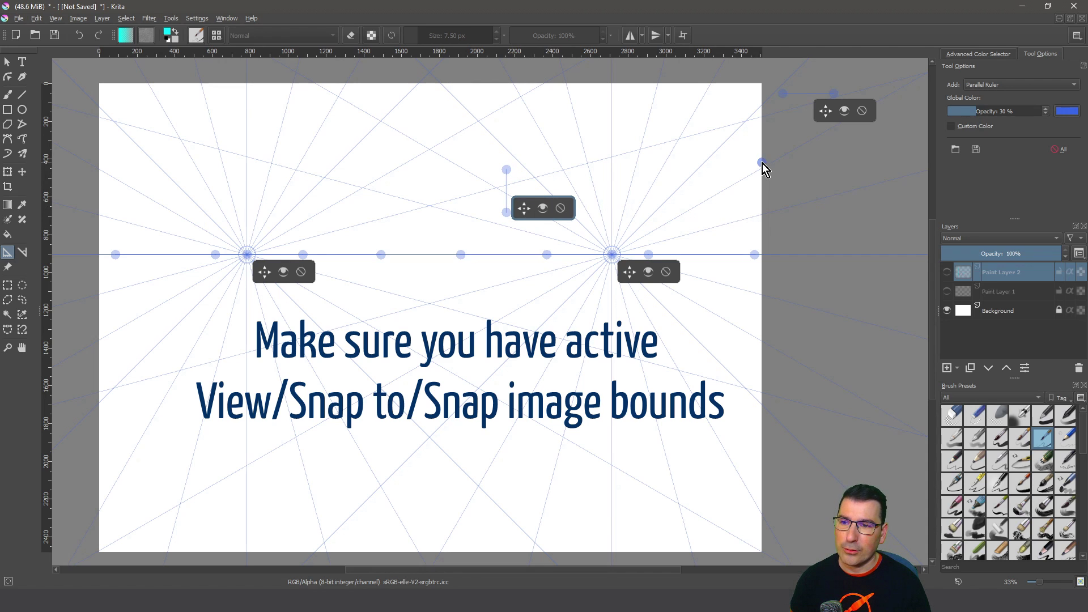
click(761, 163)
click(761, 225)
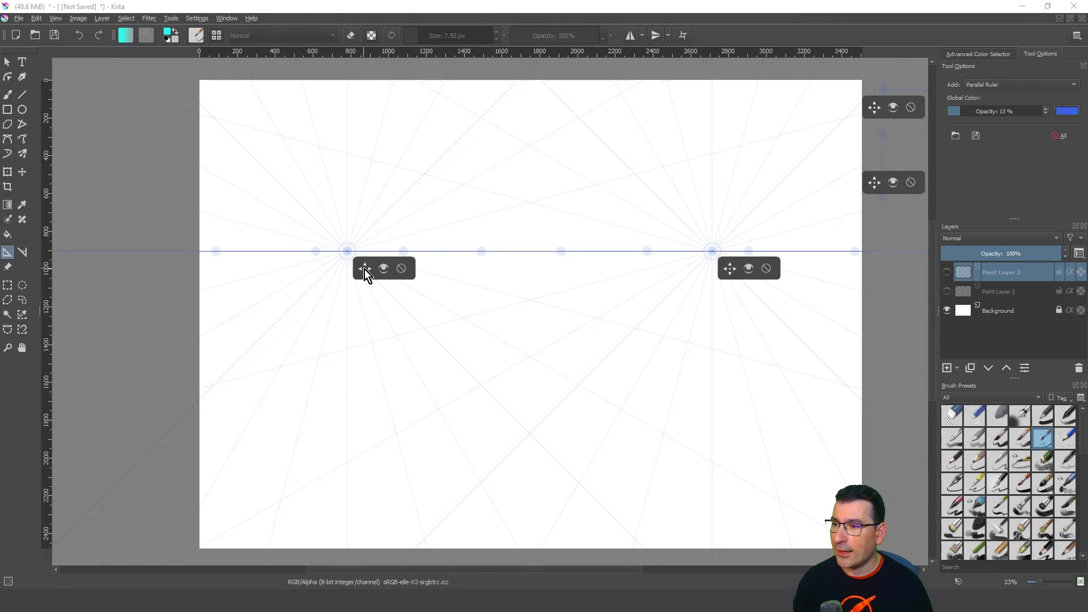
- Drag both vanishing points and two ruler handles, then undo those moves with Ctrl+Z
drag(365, 270, 381, 308)
drag(734, 271, 730, 282)
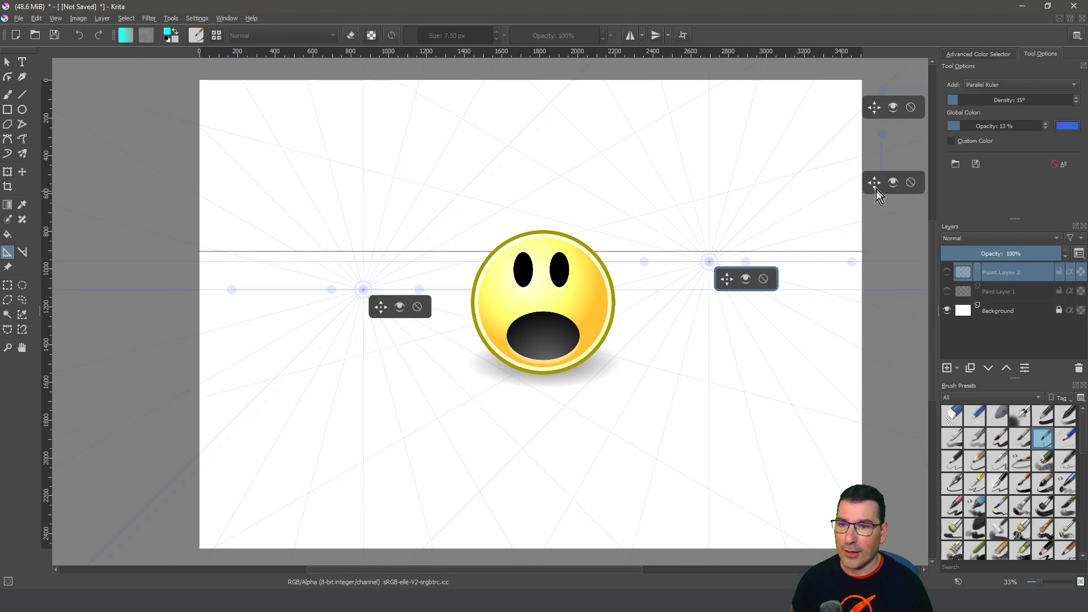
click(814, 123)
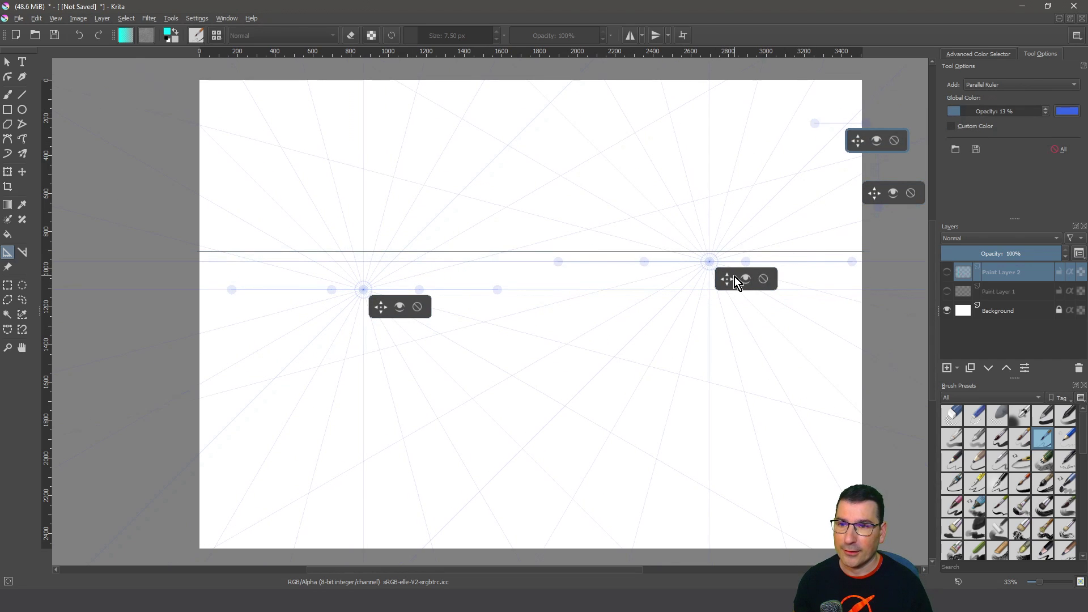
drag(815, 123, 748, 170)
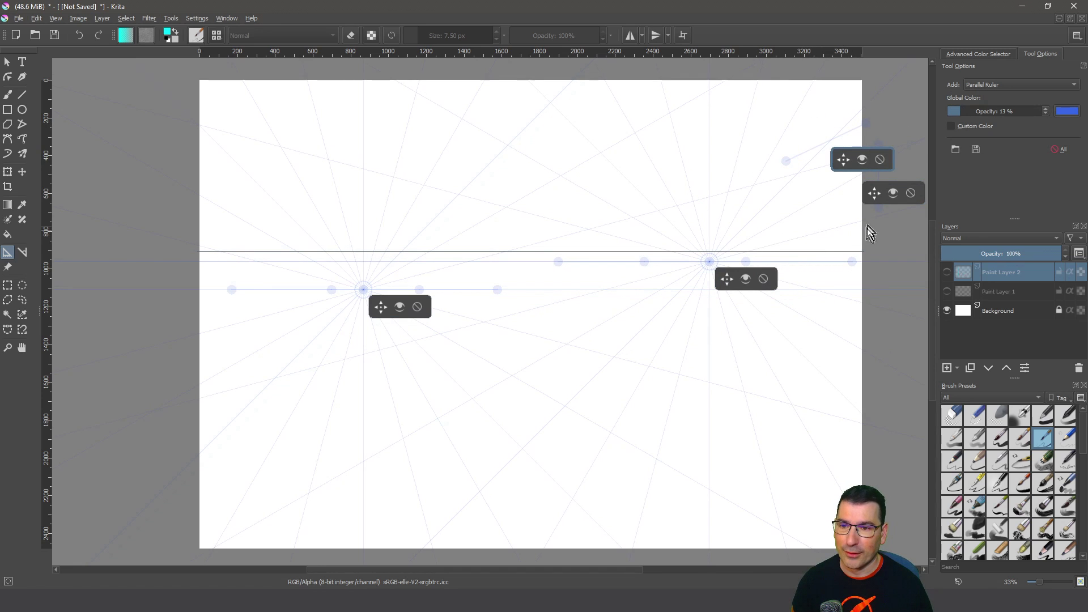
drag(879, 209, 799, 204)
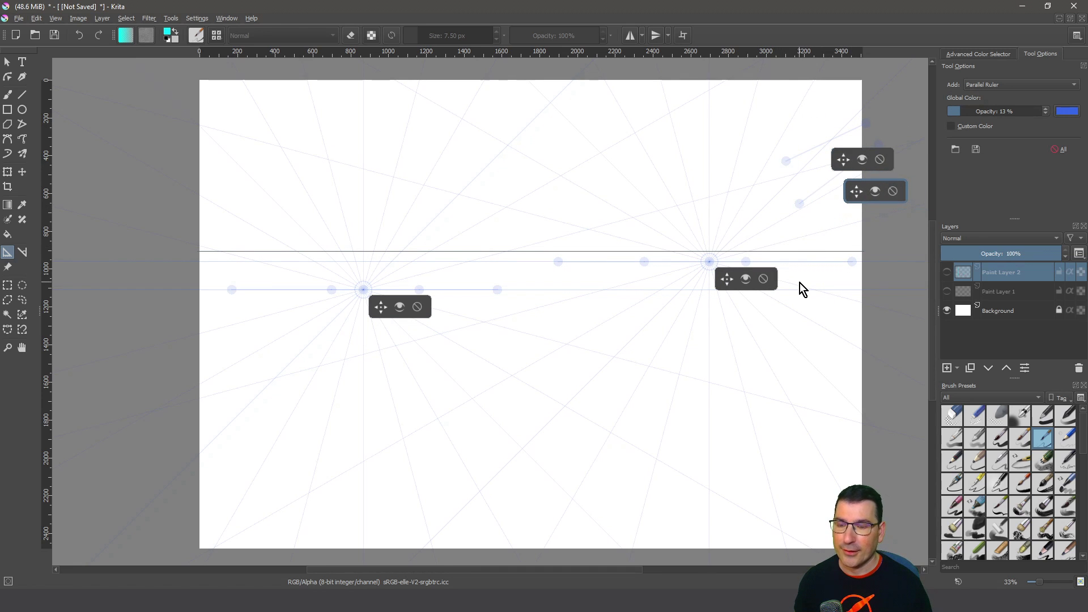
drag(692, 313, 592, 312)
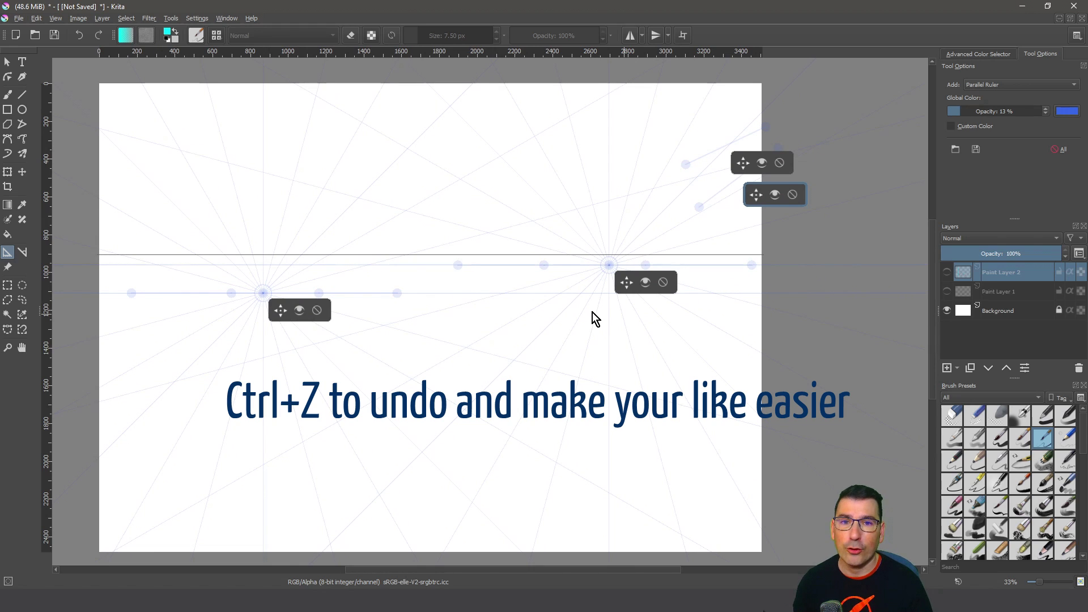
key(ctrl+z)
key(ctrl+z)
key(ctrl+z)
key(ctrl+z)
key(ctrl+z)
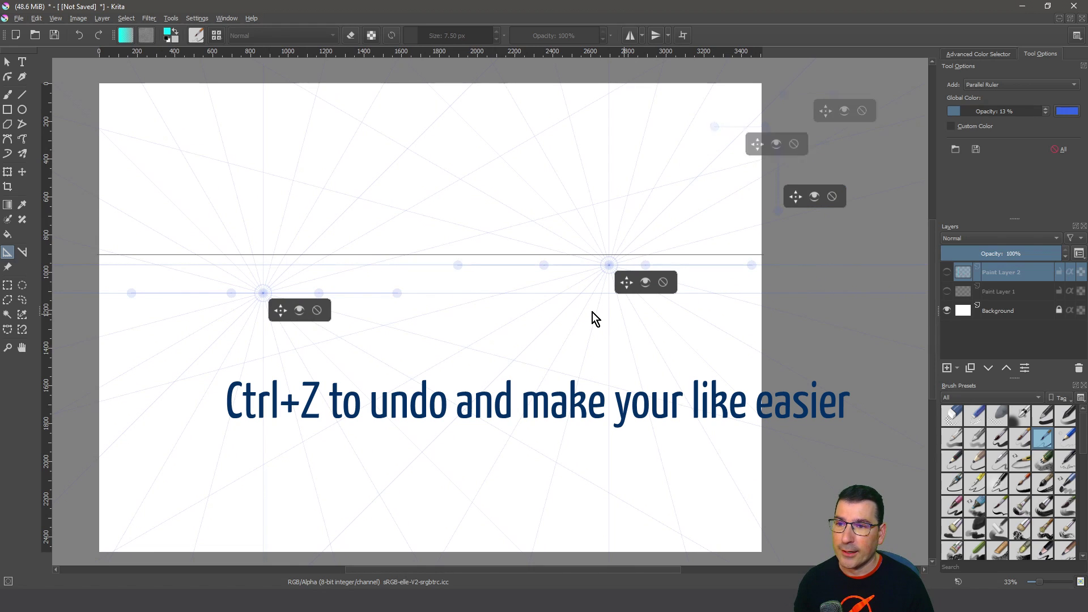
key(ctrl+z)
key(ctrl+z)
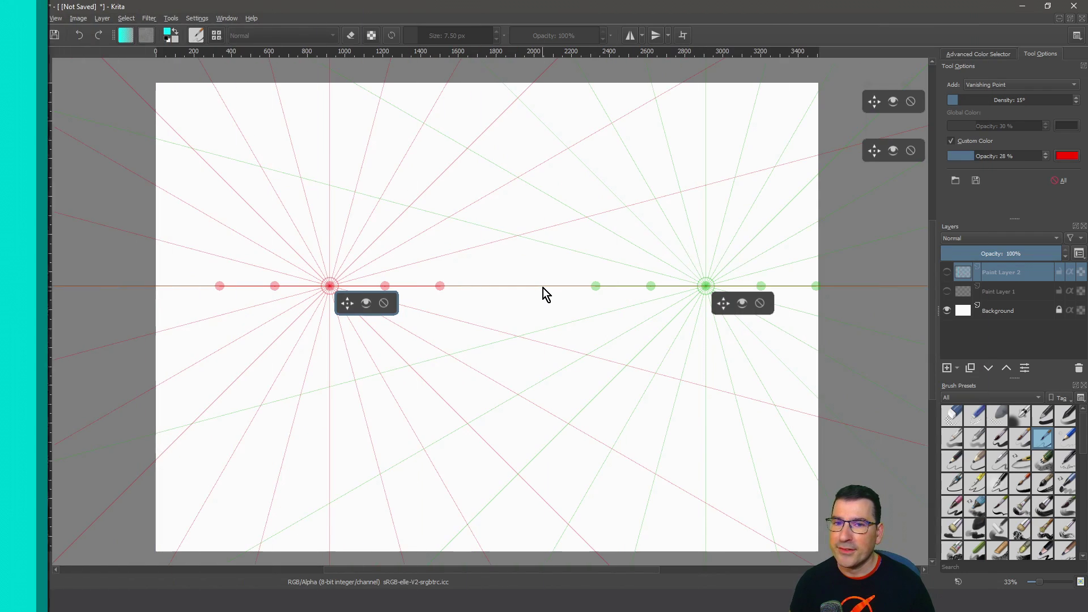
- Slide the green vanishing point left along the horizon toward the red one
drag(719, 302, 570, 311)
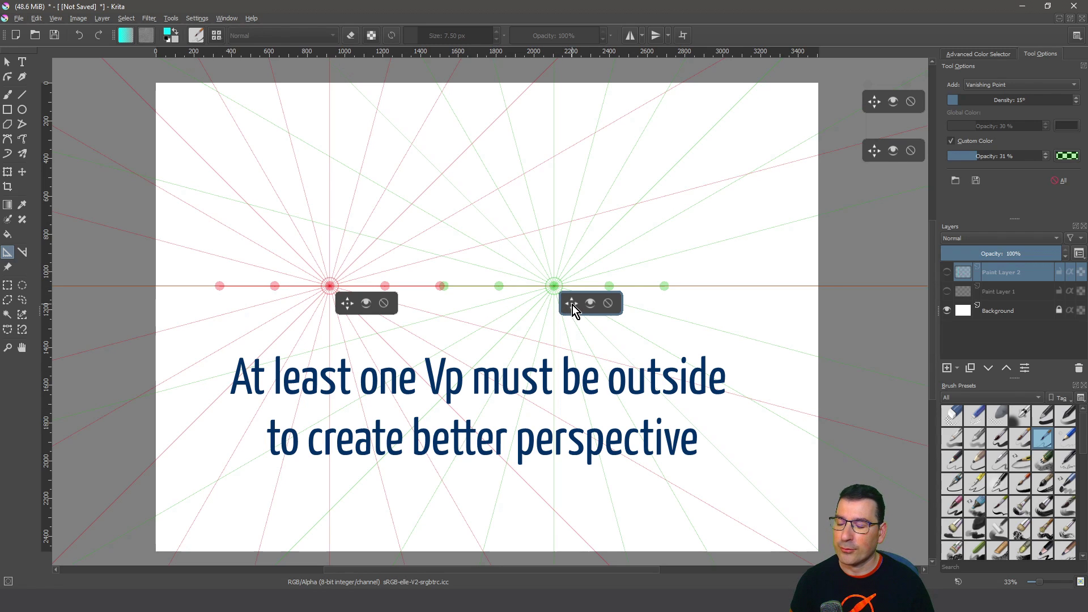
- Nudge the green vanishing point right, move the red one off the left edge, and densify its guides
drag(572, 304, 760, 314)
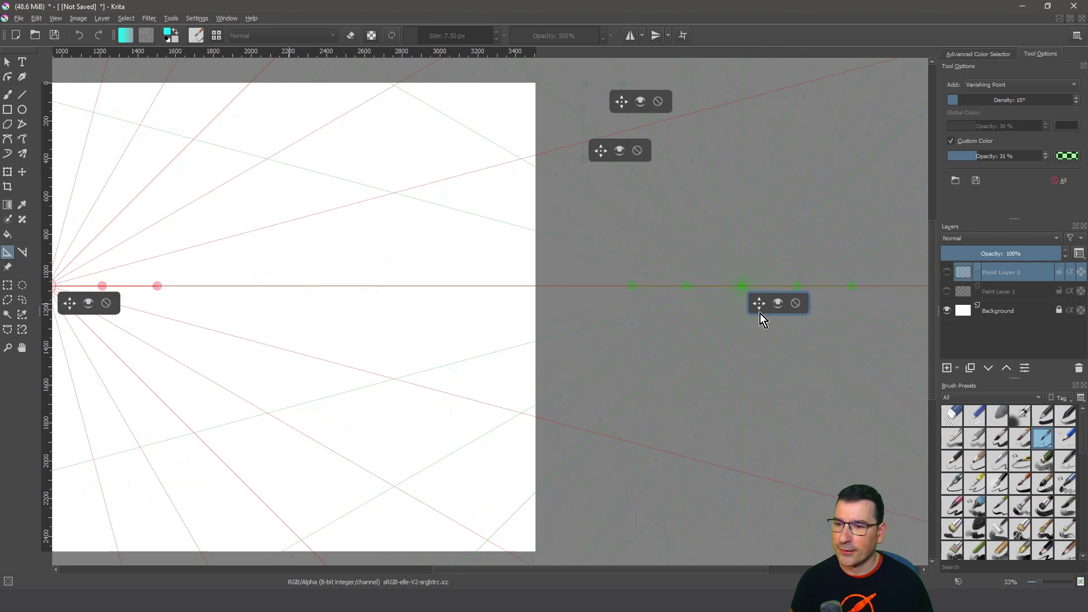
scroll(372, 311, down, 2)
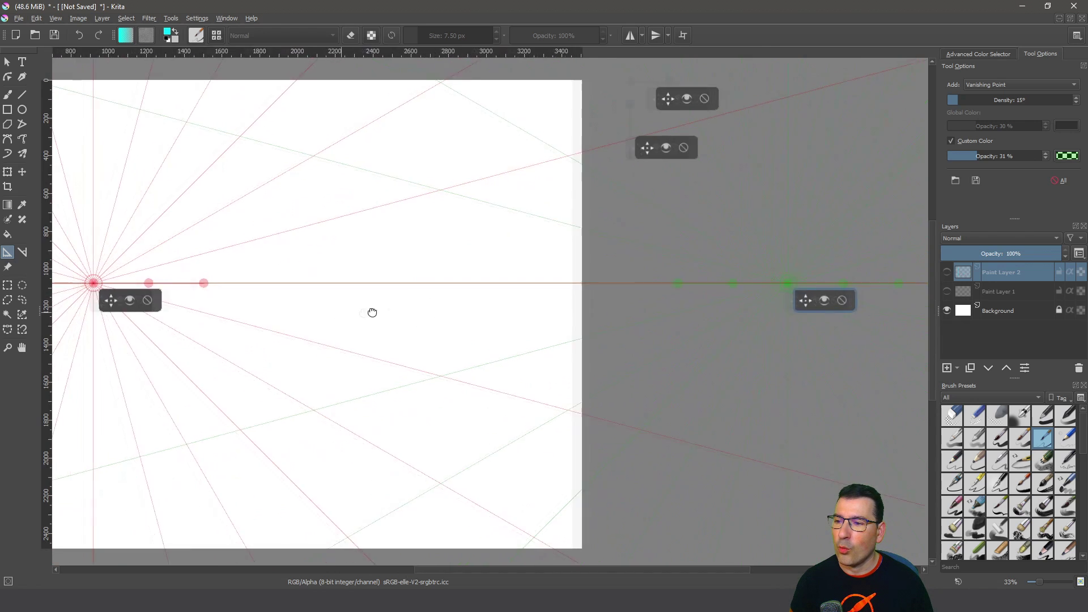
scroll(455, 286, up, 1)
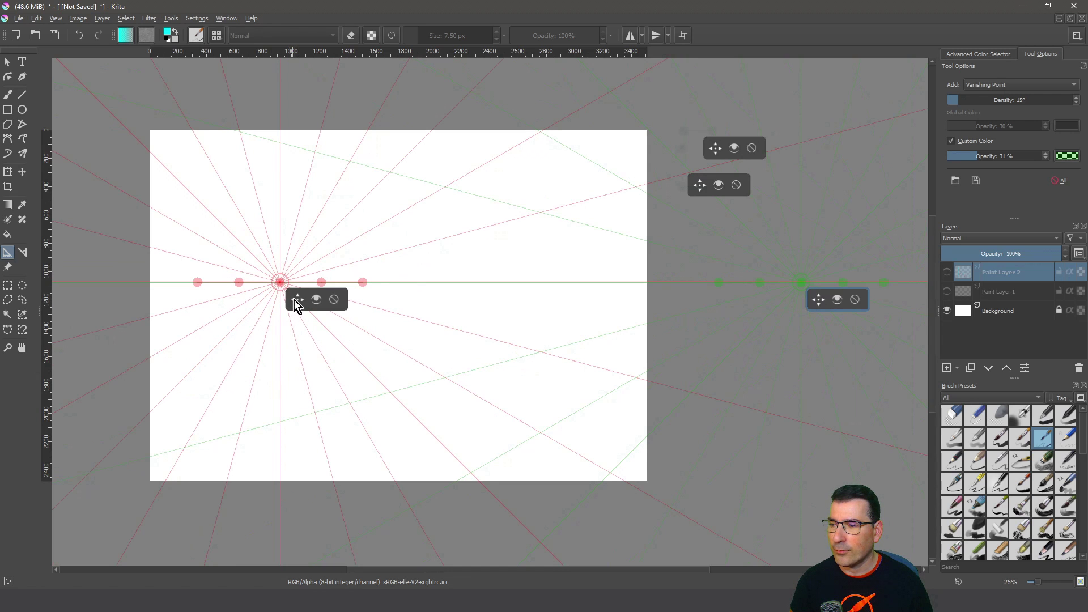
drag(294, 299, 101, 308)
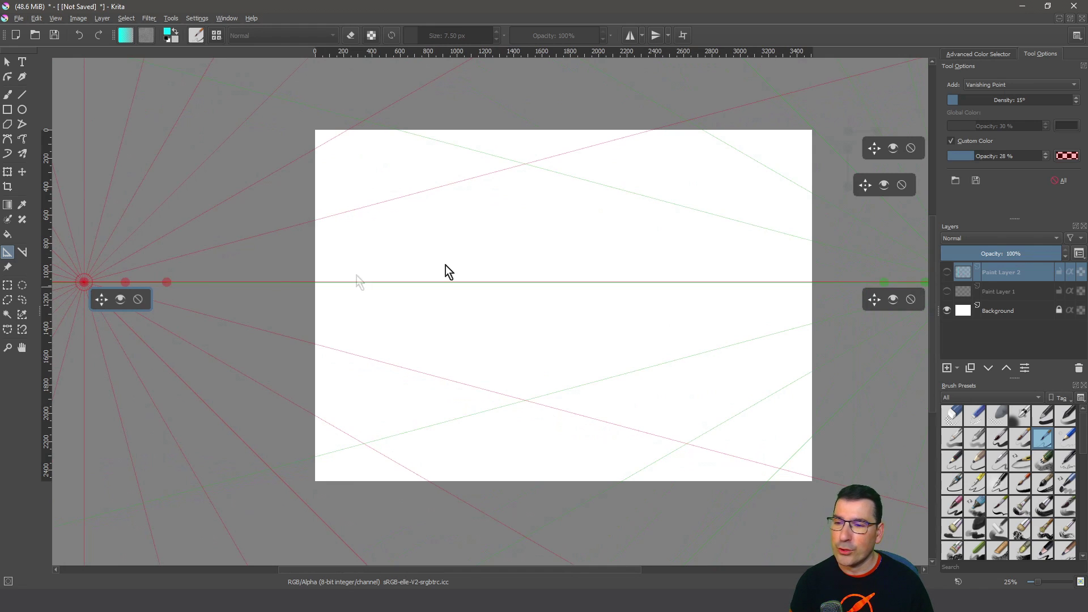
drag(957, 100, 949, 99)
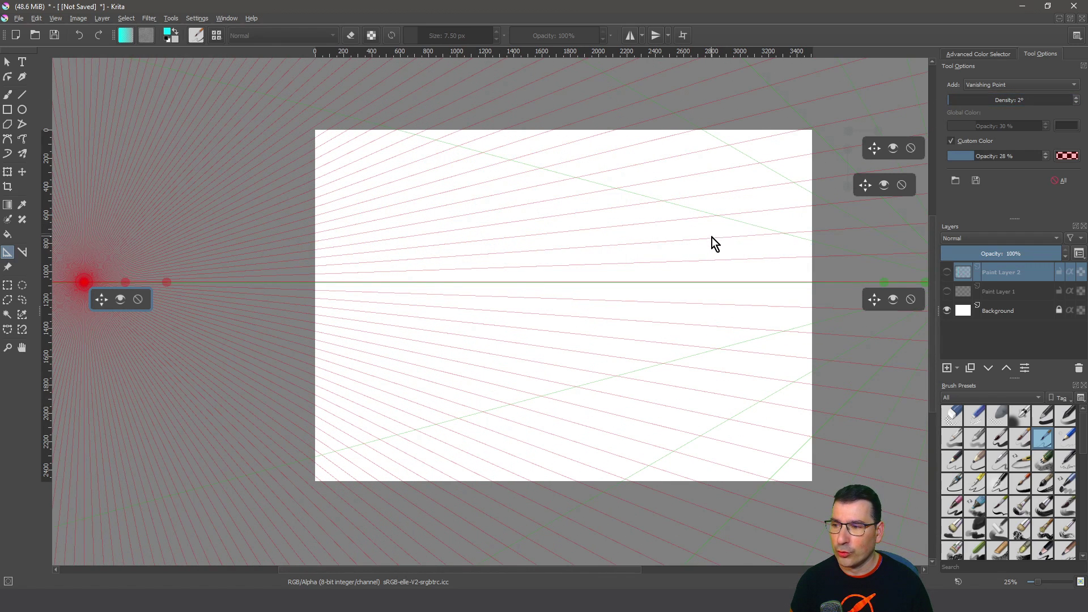
- Recentre the page and add a new vanishing point above the page centre
drag(712, 237, 387, 242)
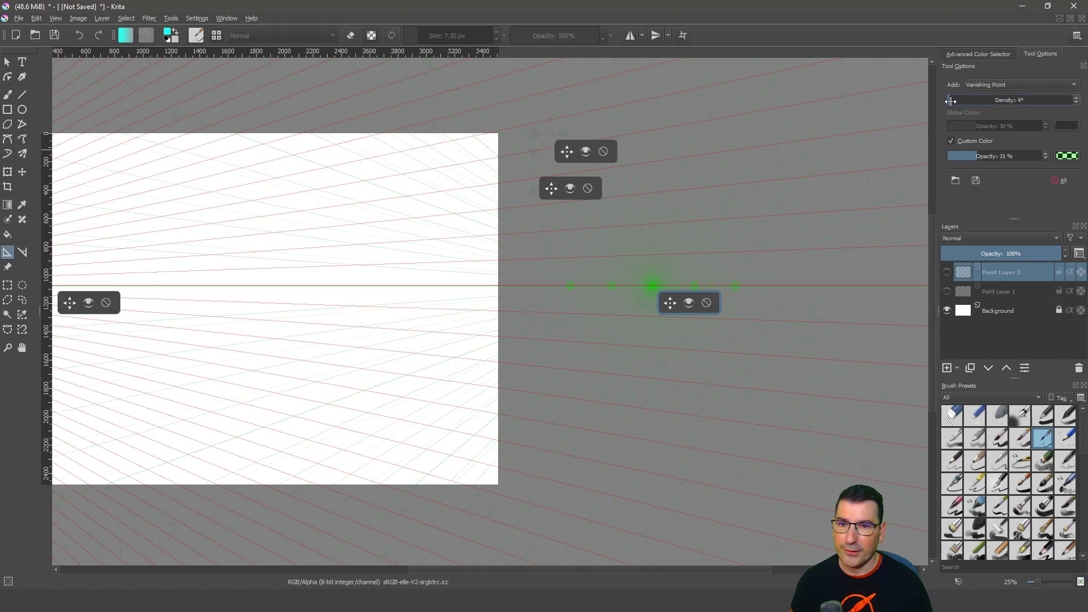
drag(298, 281, 524, 291)
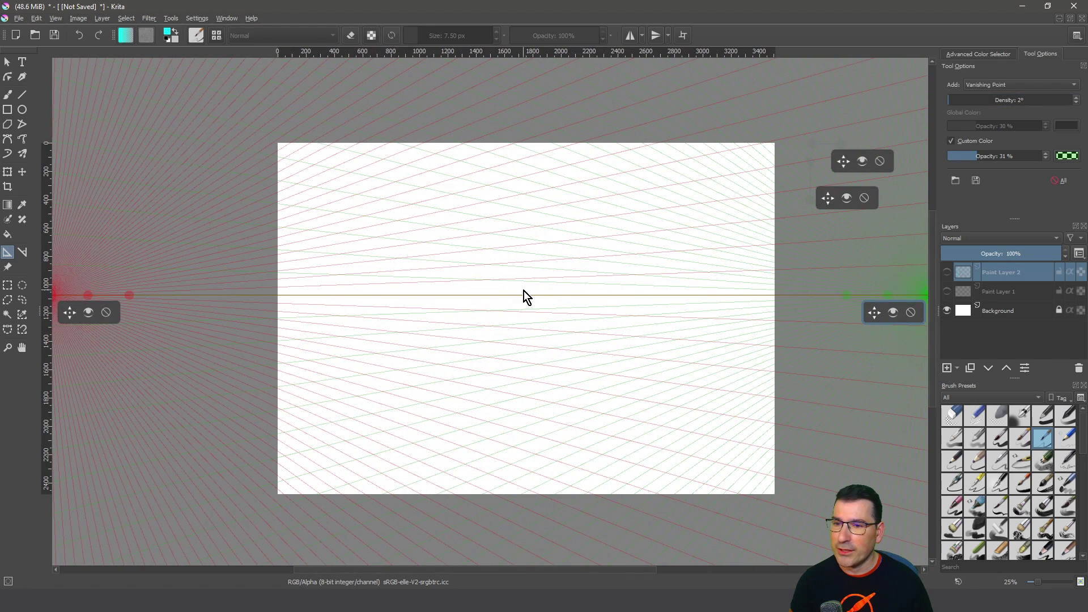
click(532, 209)
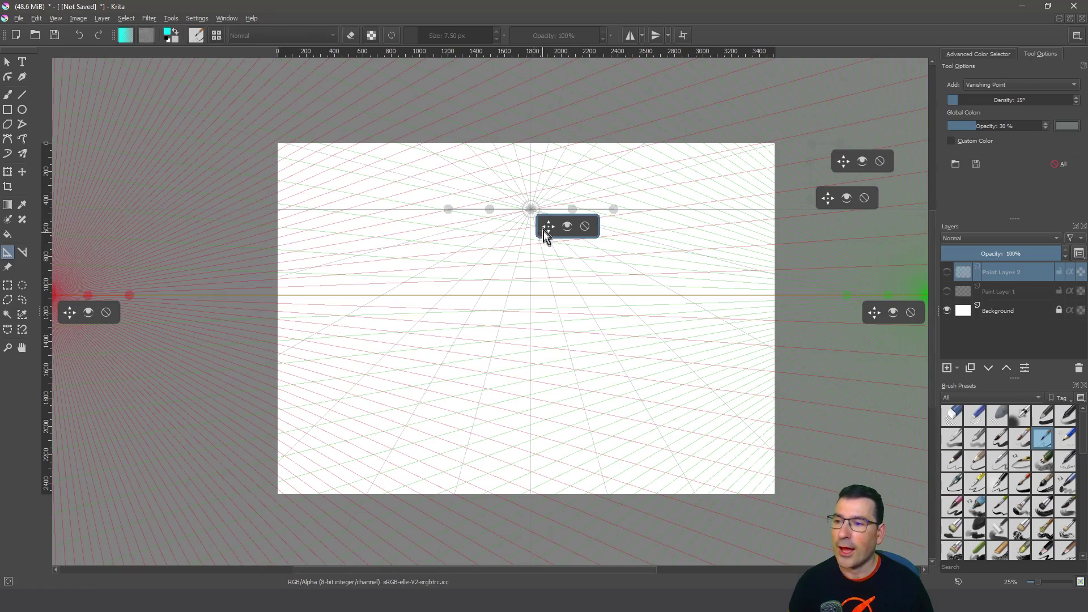
- Move the third vanishing point up high above the page
scroll(538, 215, down, 2)
drag(539, 171, 535, 328)
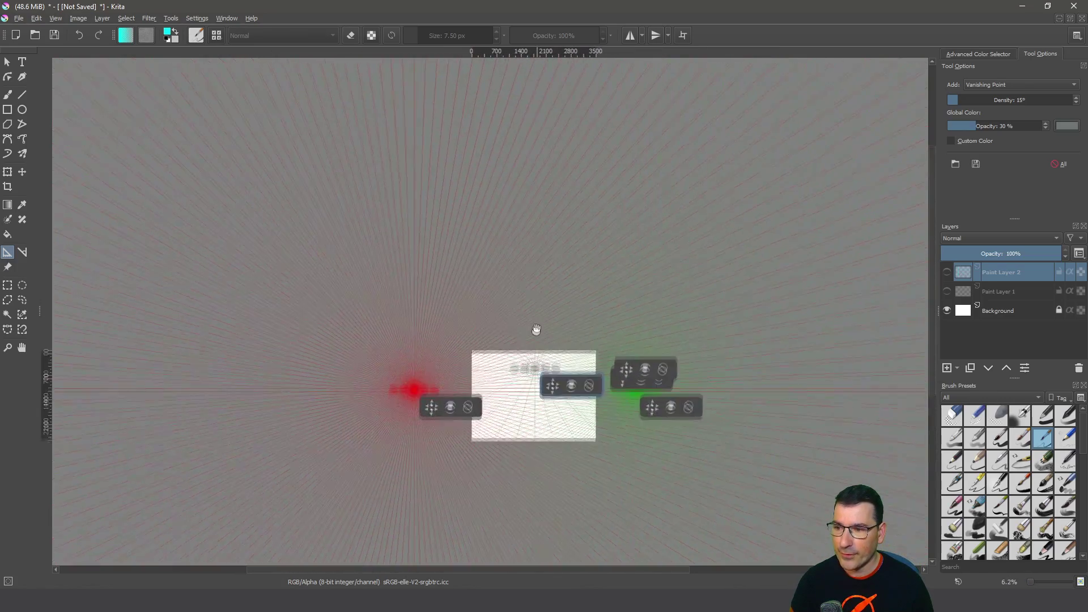
scroll(531, 366, up, 1)
drag(542, 427, 529, 164)
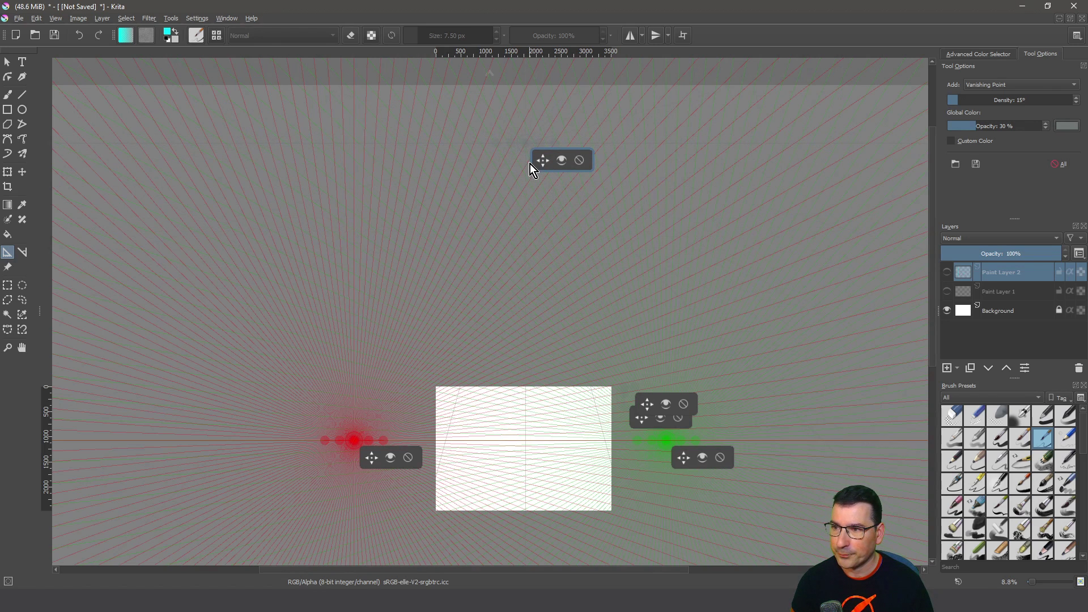
- Give the third vanishing point blue custom guides at 29% opacity and 2° density
click(950, 141)
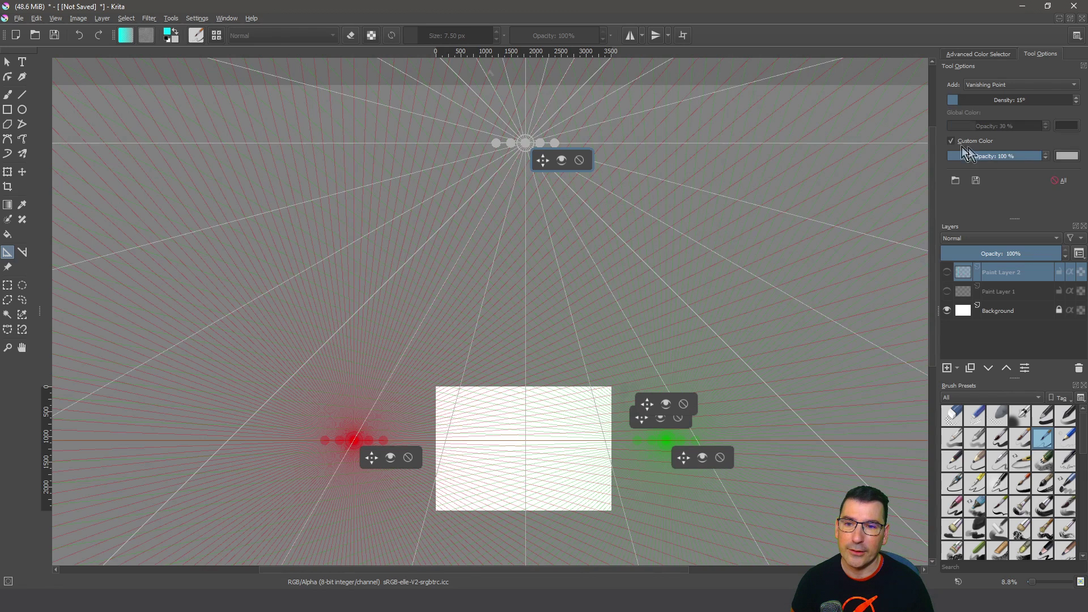
click(1066, 157)
click(581, 211)
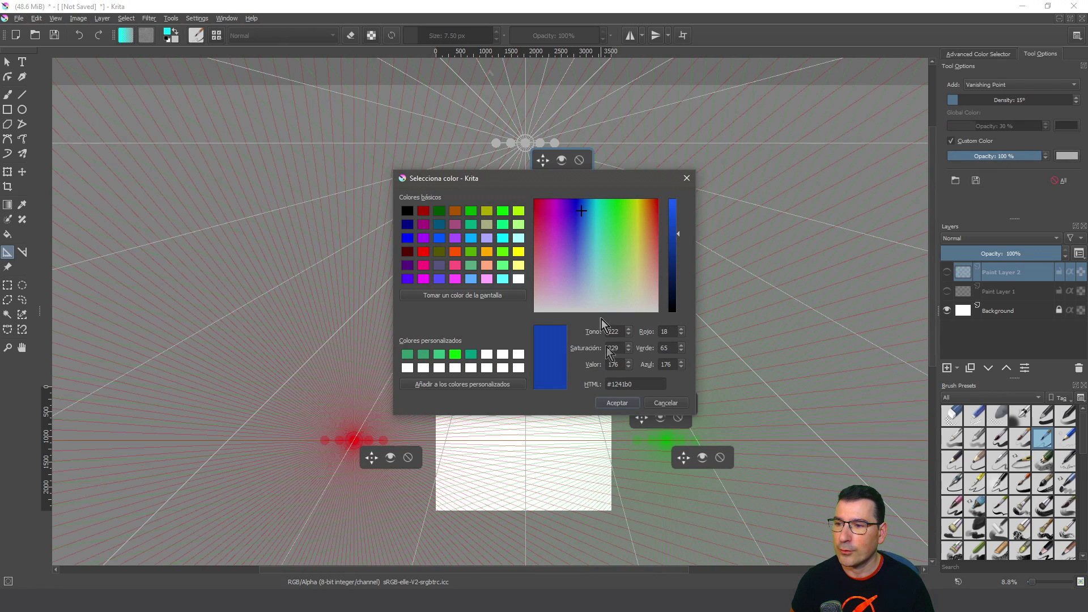
click(617, 403)
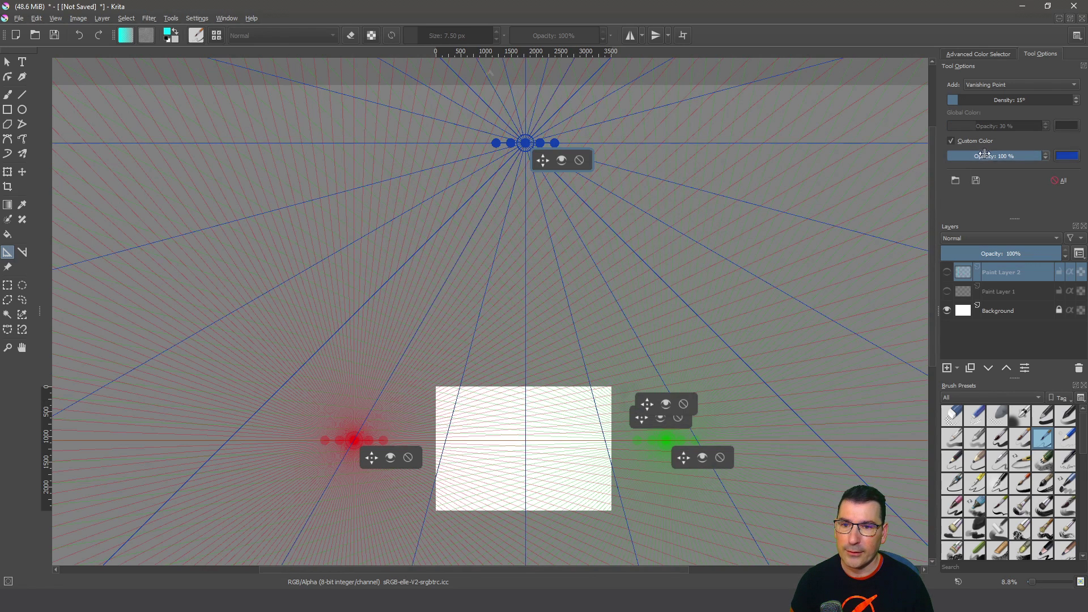
drag(989, 156, 974, 156)
drag(966, 100, 948, 99)
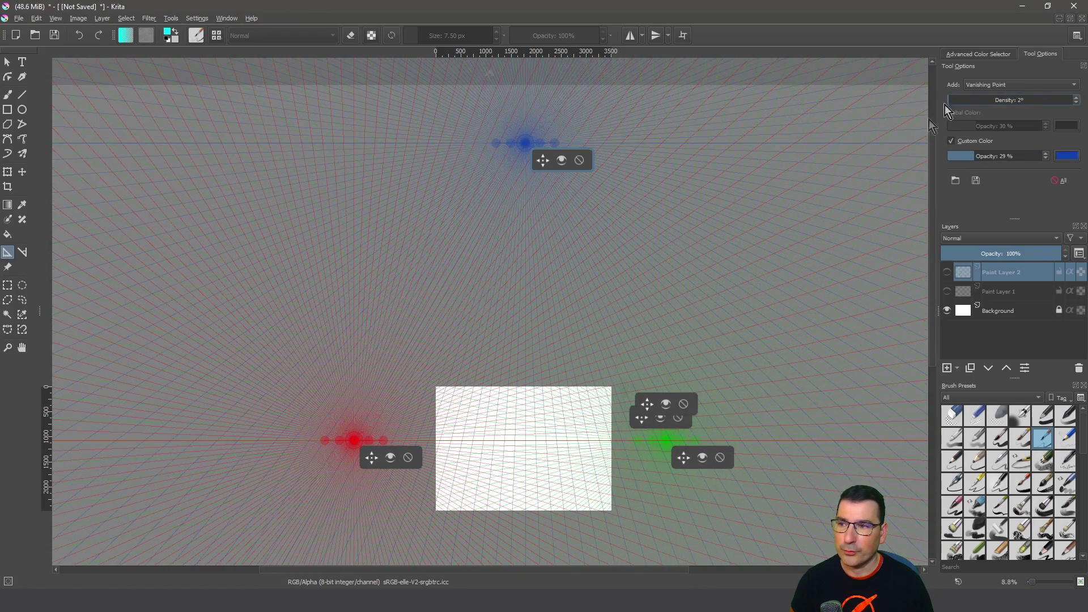
drag(549, 332, 573, 283)
scroll(574, 283, up, 3)
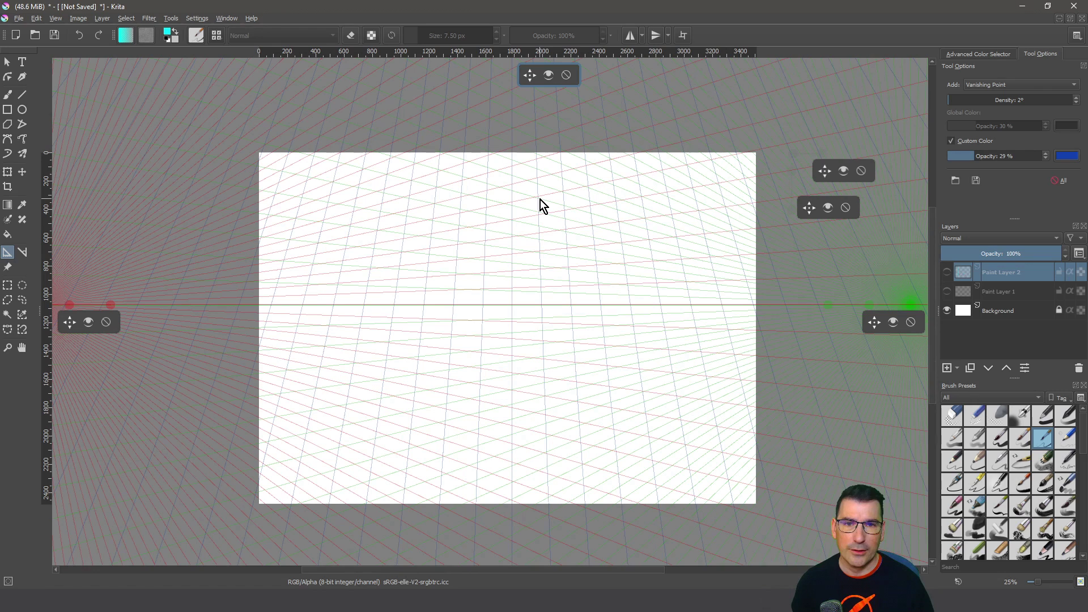
- Save the assistants as 'test 3 points' and start a new document from the File menu
click(976, 181)
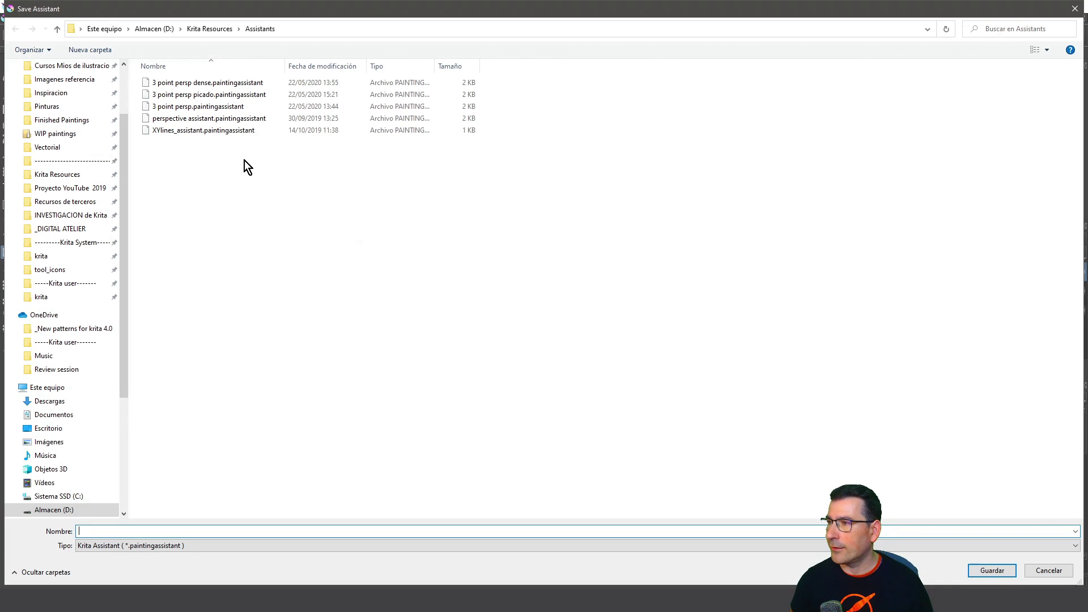
click(128, 546)
click(130, 532)
text(t)
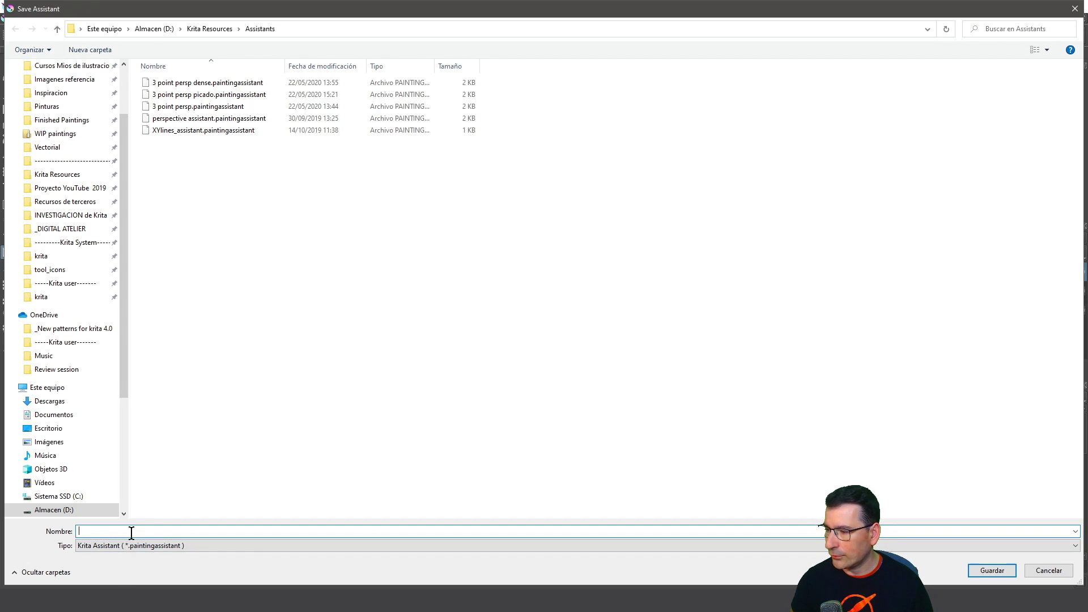
text(erst)
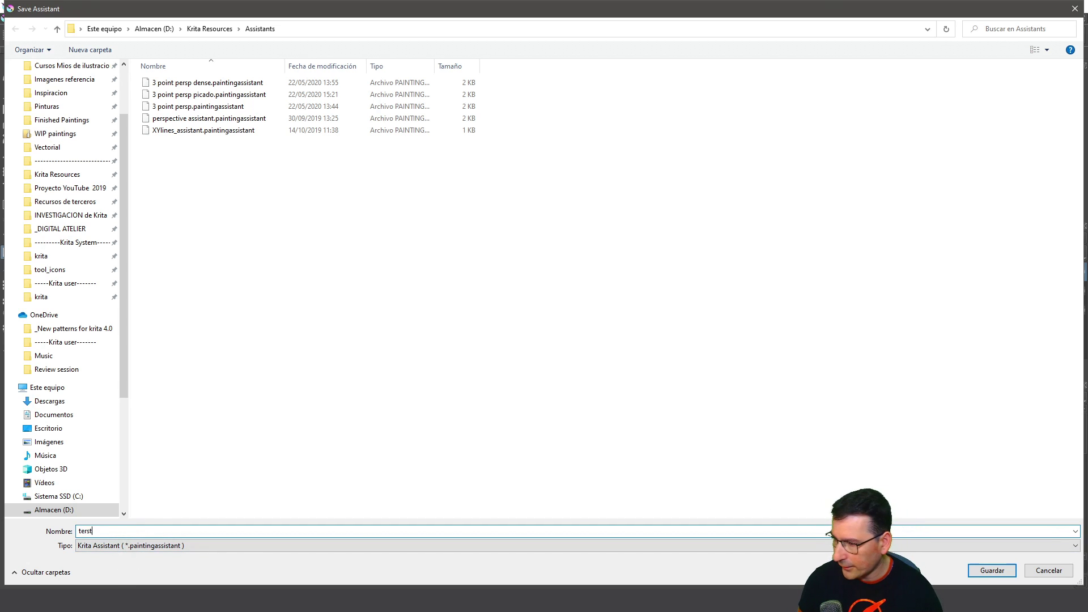
text(t 3 poin)
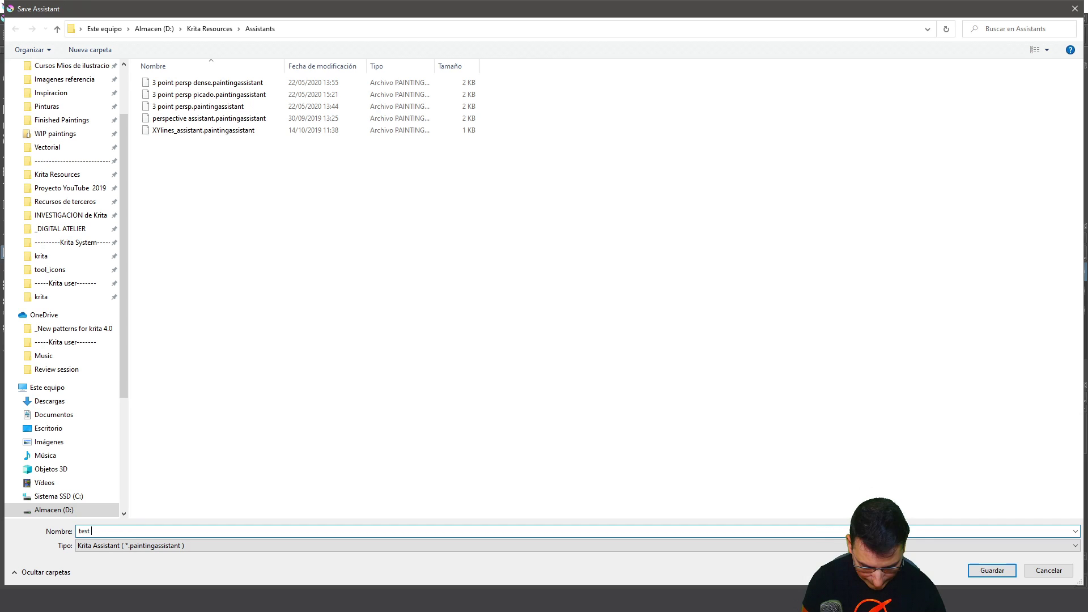
text(ts)
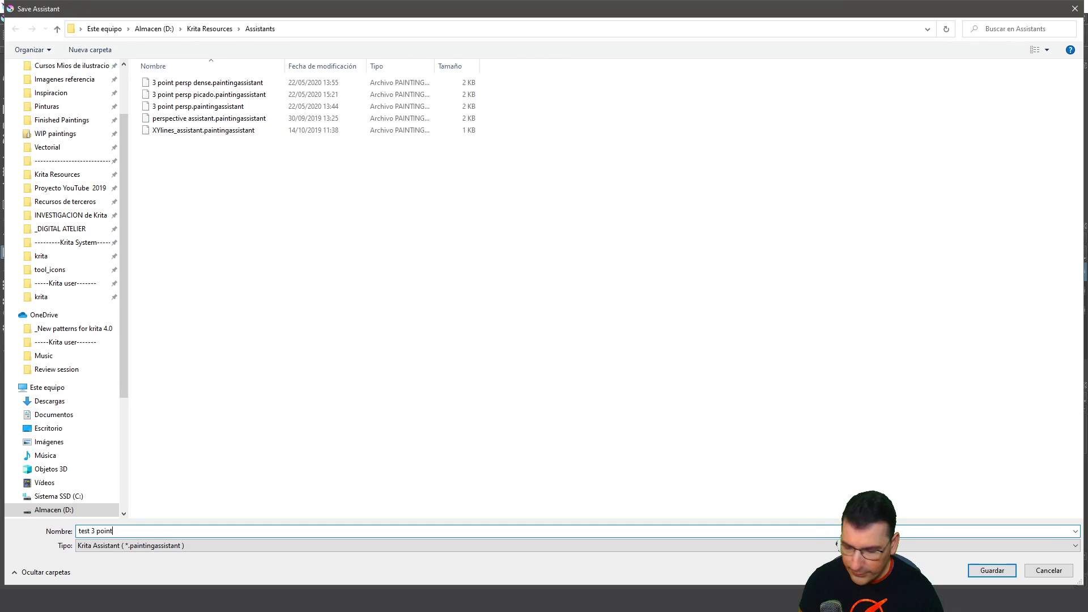
click(985, 573)
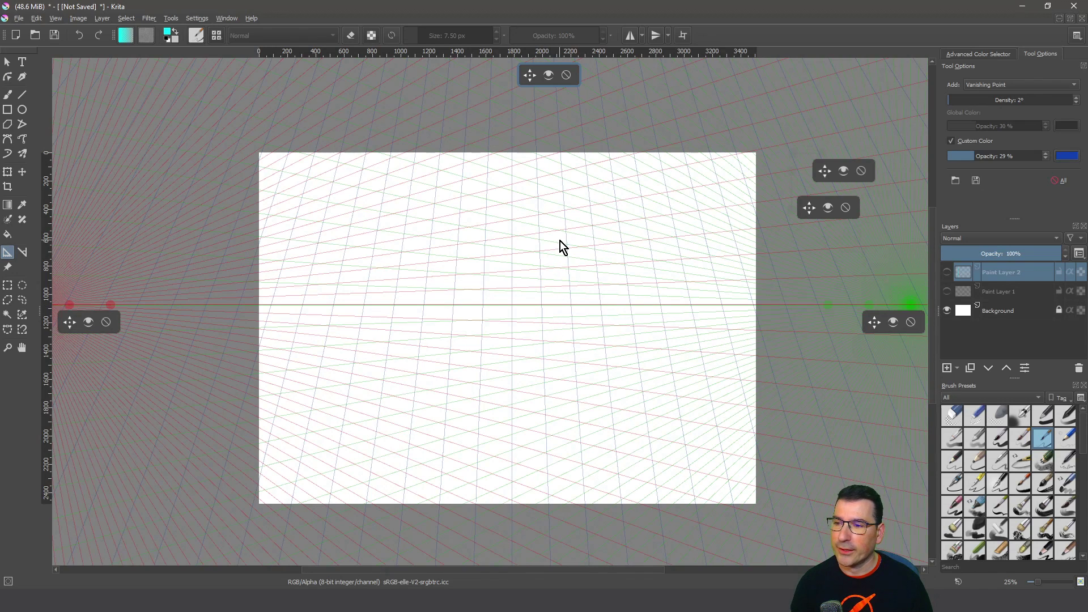
click(18, 18)
click(25, 30)
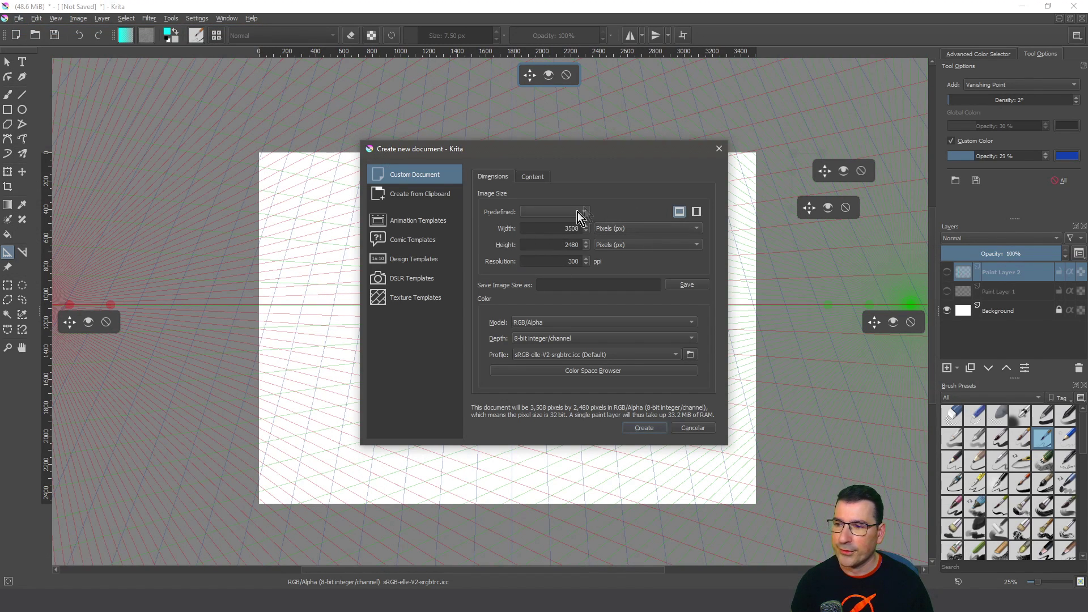
- Create the new blank document with the dialog's default settings
click(644, 428)
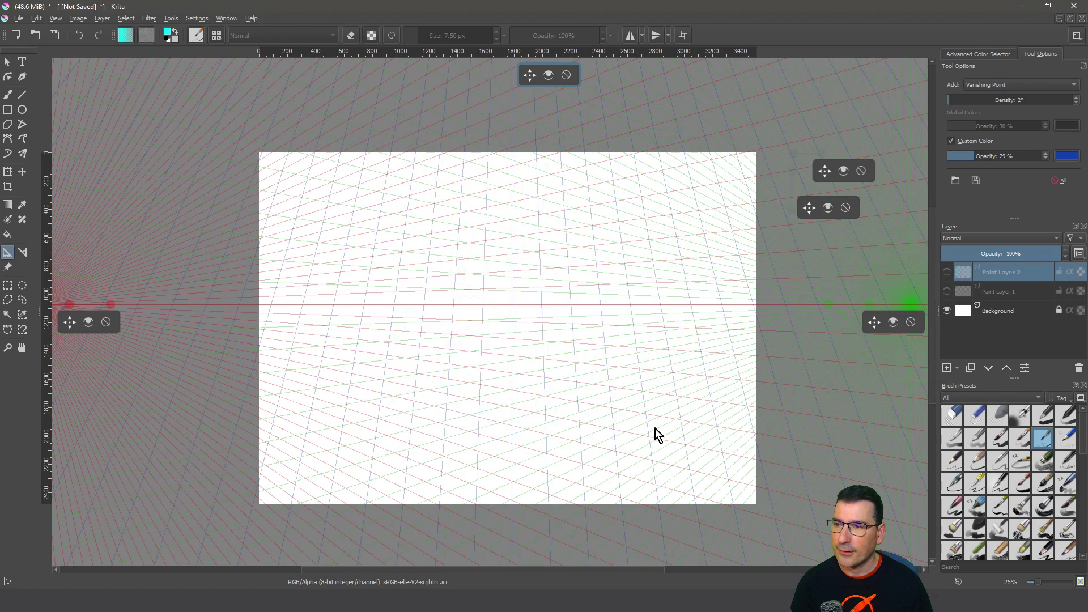
scroll(463, 201, down, 2)
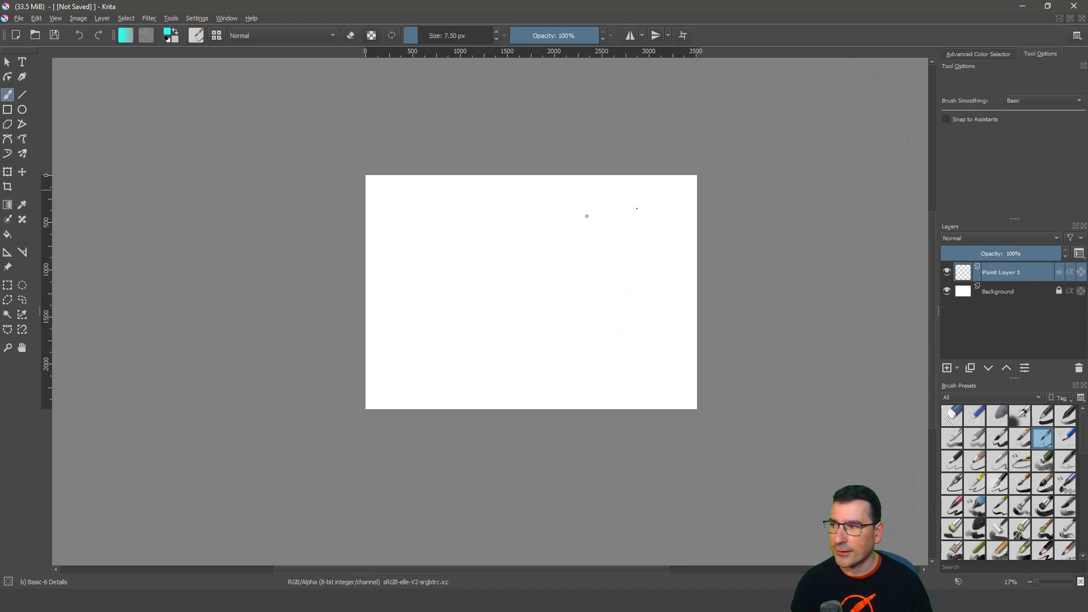
- Load 'test 3 points.paintingassistant' onto the blank document and centre the page
click(7, 253)
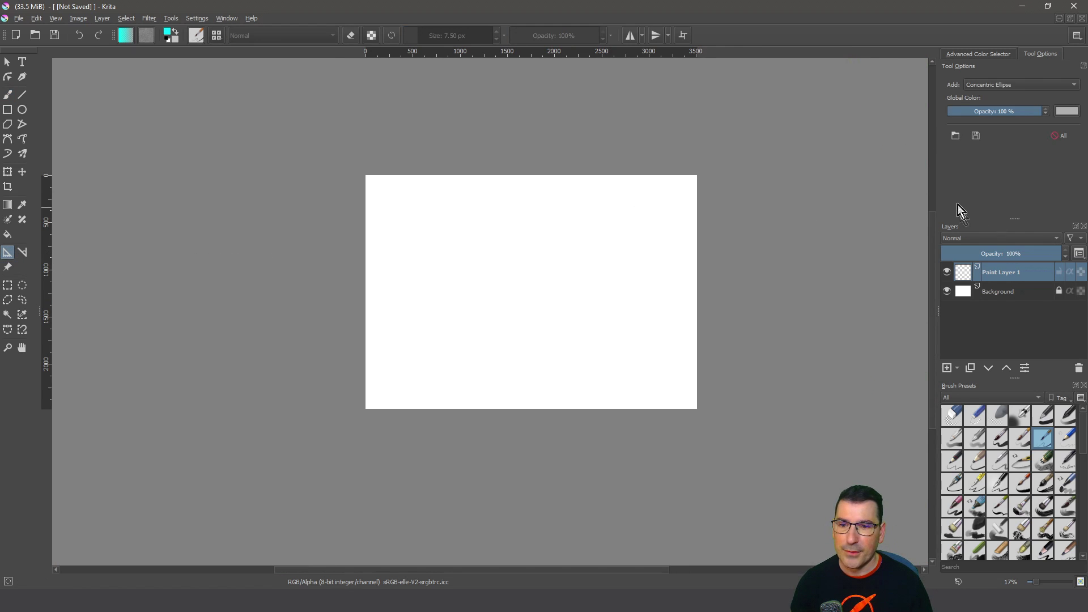
click(956, 136)
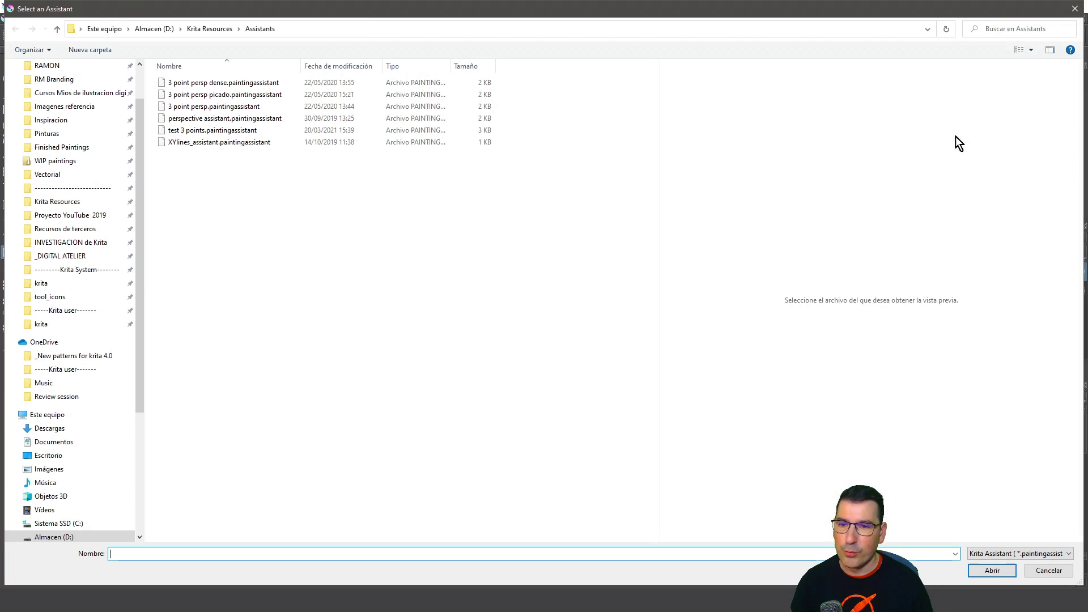
double_click(182, 131)
drag(562, 285, 539, 336)
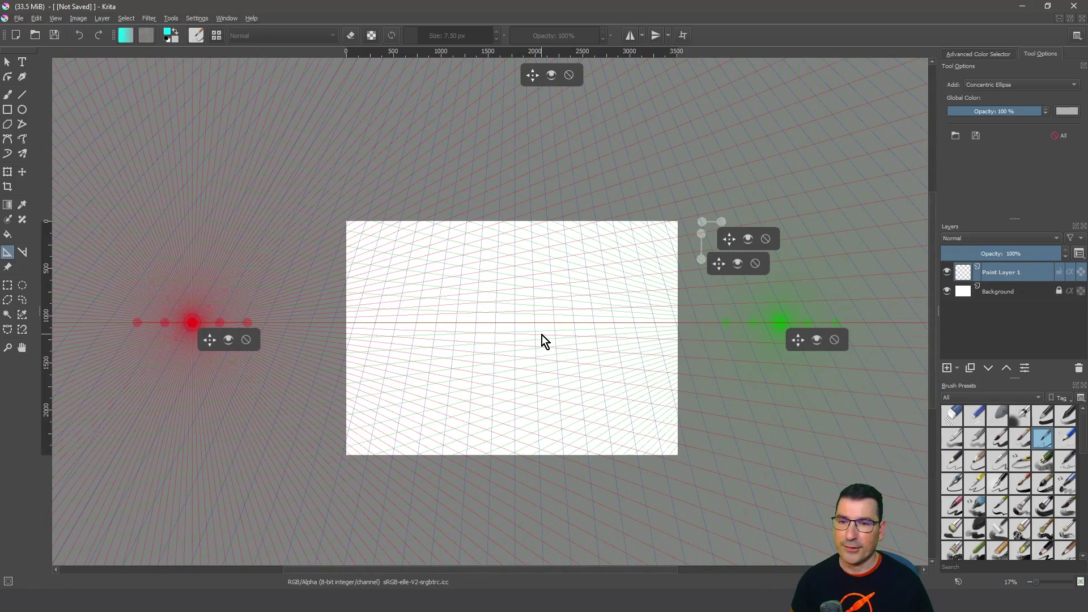
scroll(561, 324, up, 1)
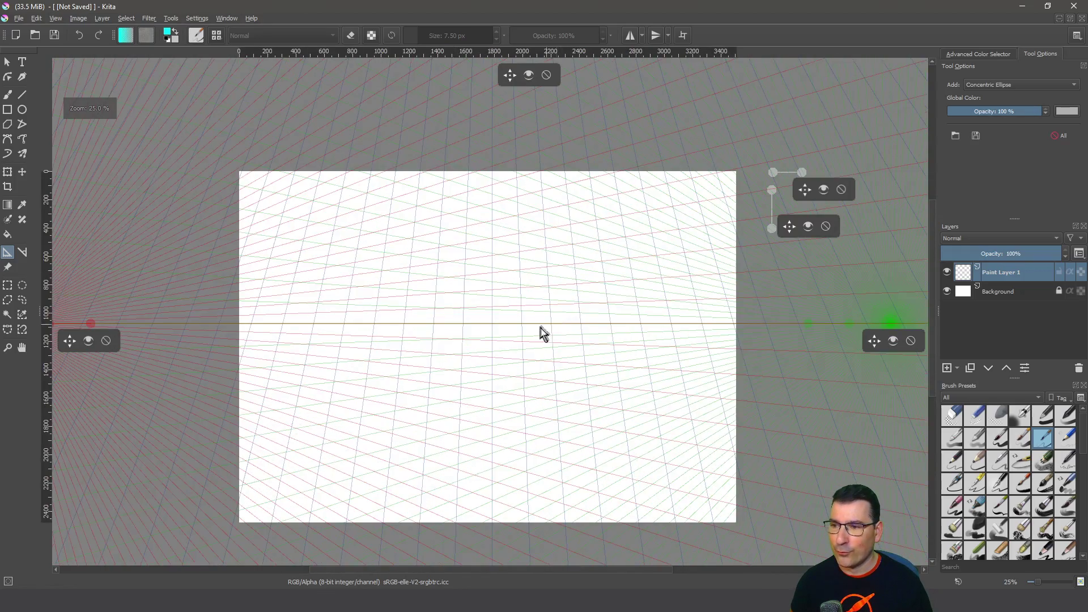
drag(542, 333, 543, 304)
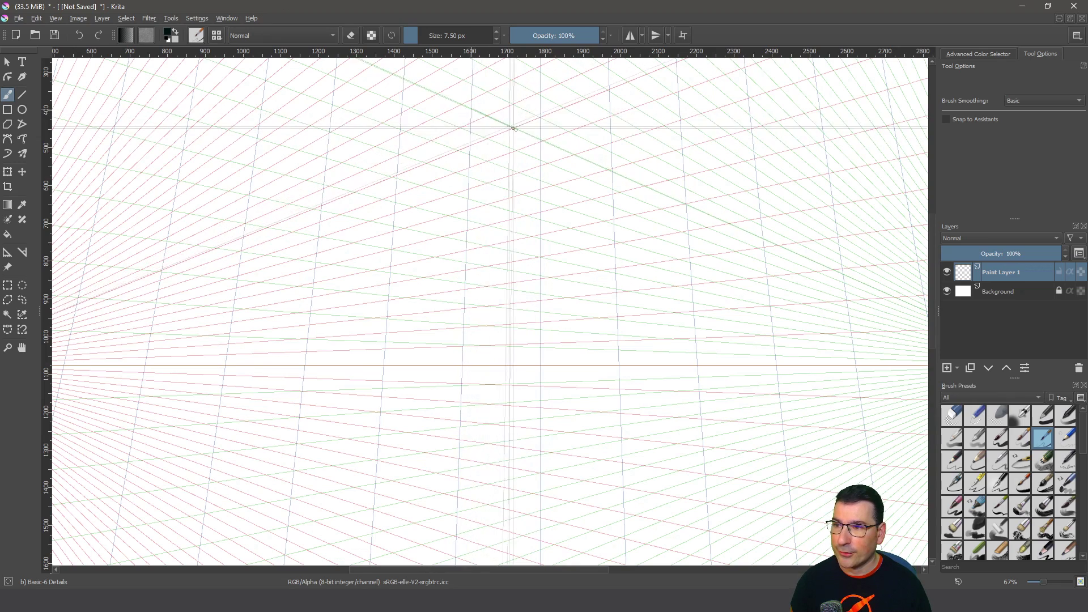
- Sketch the roof edges and tall corner verticals along the guides, then enable Snap to Assistants
mouse_move(473, 108)
mouse_down()
mouse_move(540, 140)
mouse_move(539, 162)
mouse_up()
mouse_move(540, 162)
mouse_down()
mouse_move(596, 182)
mouse_move(593, 163)
mouse_move(570, 168)
mouse_move(645, 186)
mouse_move(656, 366)
mouse_up()
drag(472, 111, 466, 366)
drag(471, 111, 418, 133)
drag(417, 139, 414, 177)
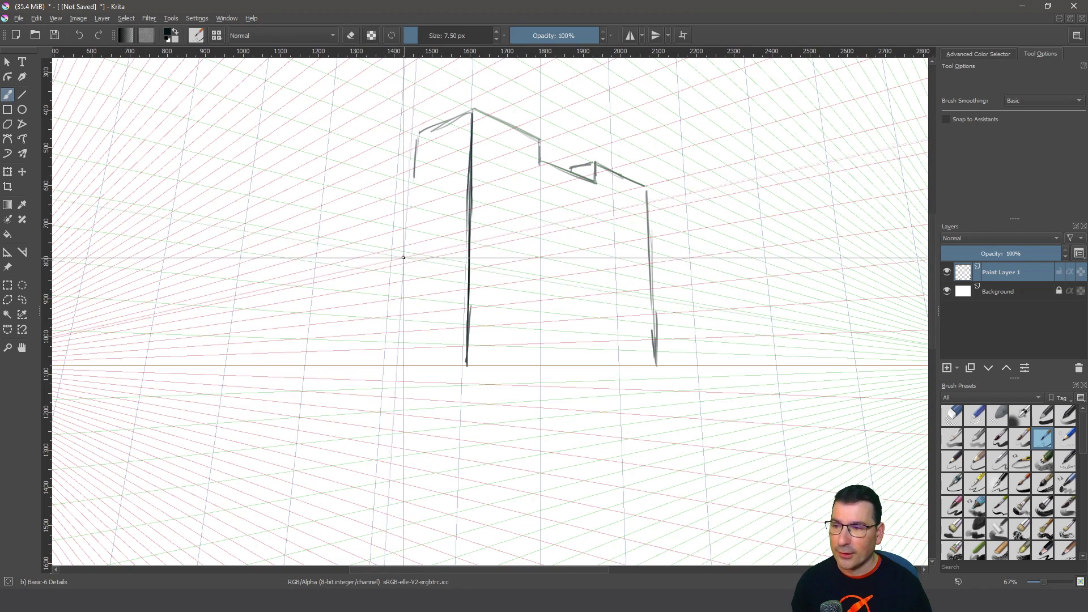
click(949, 122)
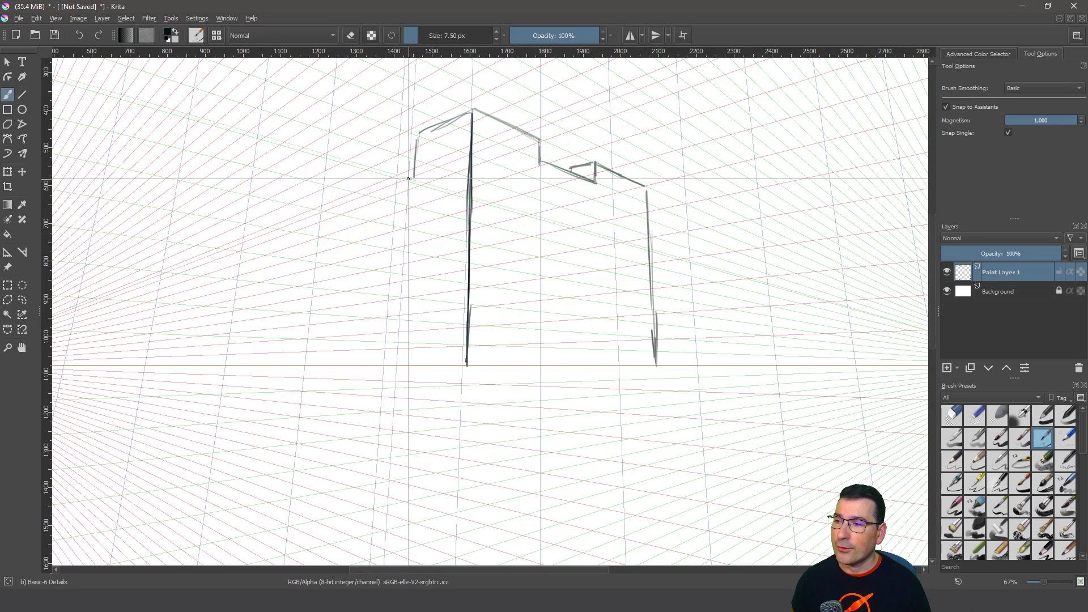
- Draw the left wall's top edge and notched outline with snapping on
mouse_move(414, 178)
mouse_down()
mouse_move(367, 198)
mouse_move(367, 179)
mouse_move(365, 195)
mouse_move(366, 163)
mouse_move(392, 169)
mouse_up()
mouse_move(392, 169)
mouse_down()
mouse_move(364, 163)
mouse_move(333, 195)
mouse_move(331, 180)
mouse_move(315, 358)
mouse_up()
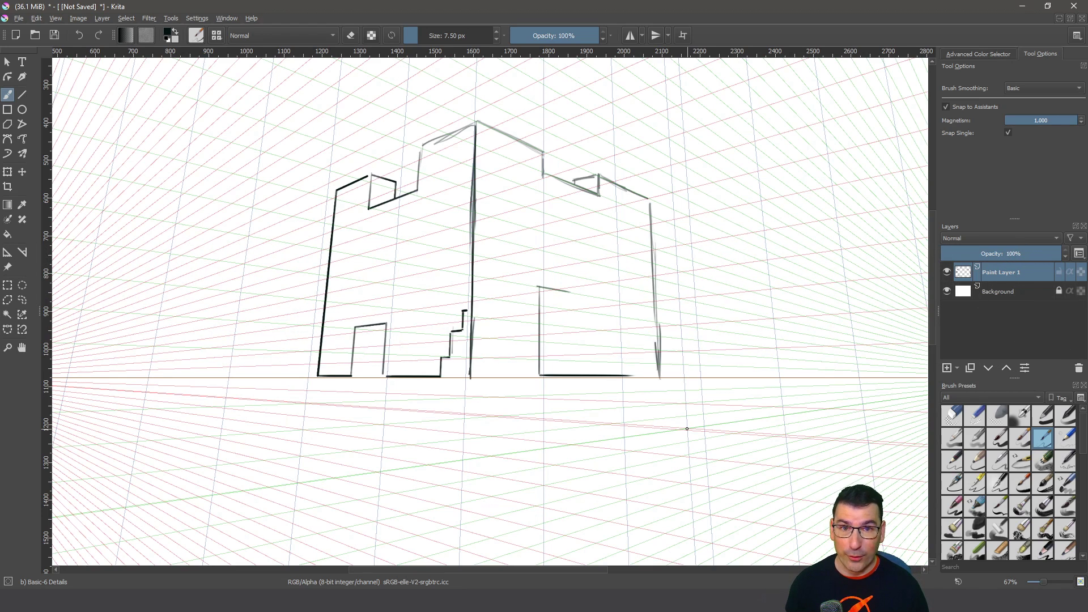
drag(687, 428, 670, 489)
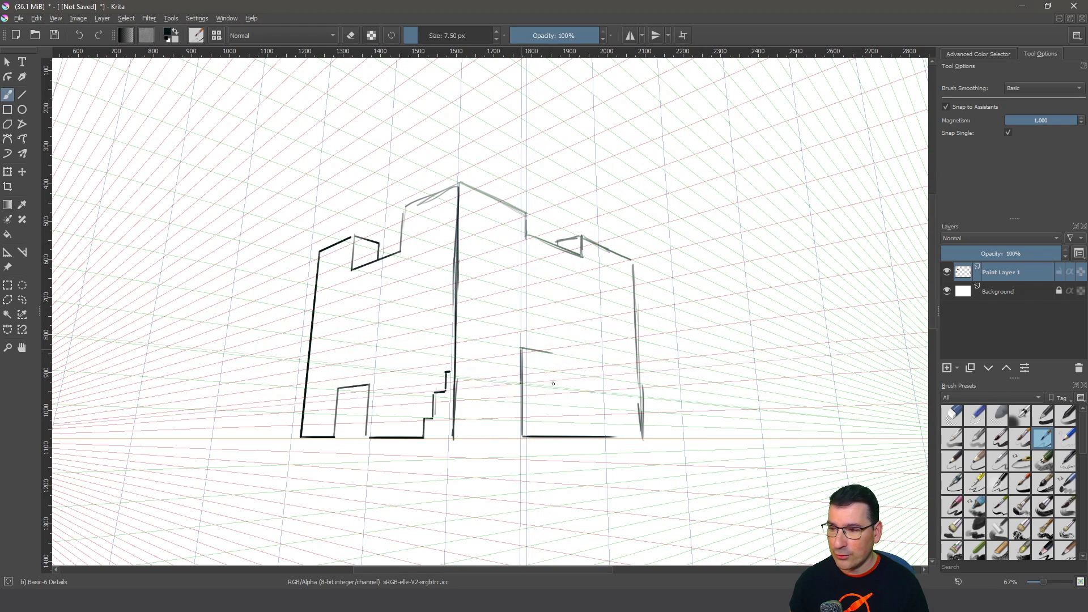
mouse_move(343, 407)
mouse_down()
mouse_move(332, 426)
mouse_move(441, 353)
mouse_up()
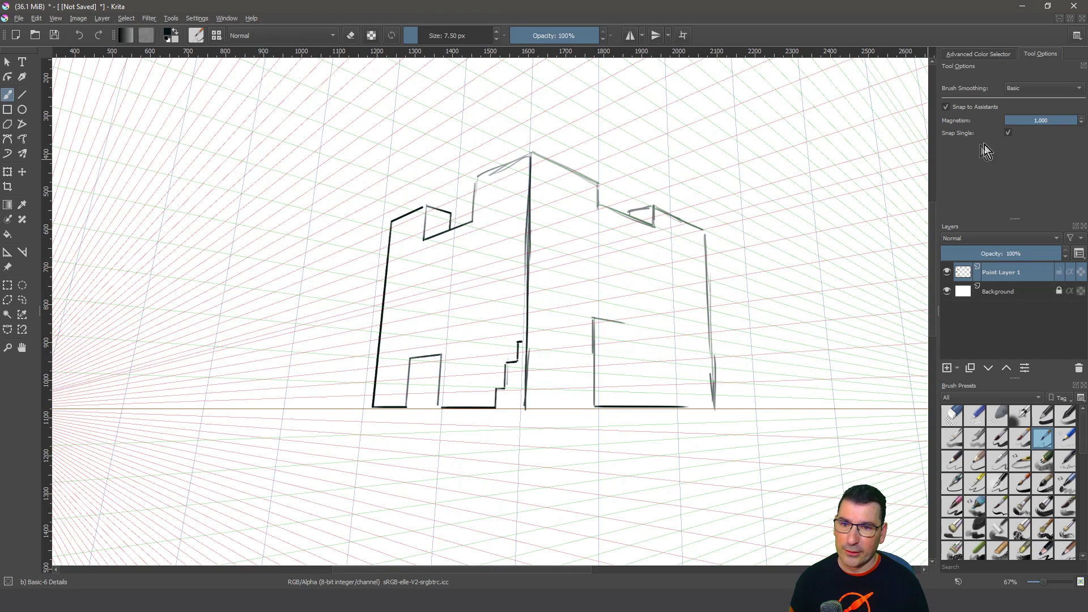
- Toggle Snap Single, turn off Snap to Assistants, and undo a freehand curve inside the door
click(1008, 133)
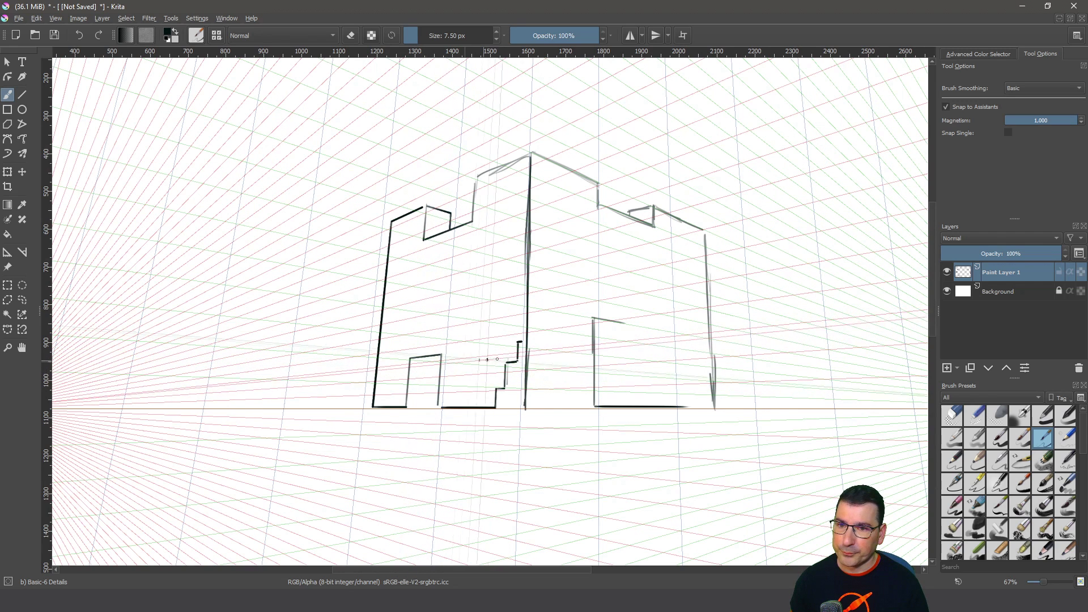
click(1008, 132)
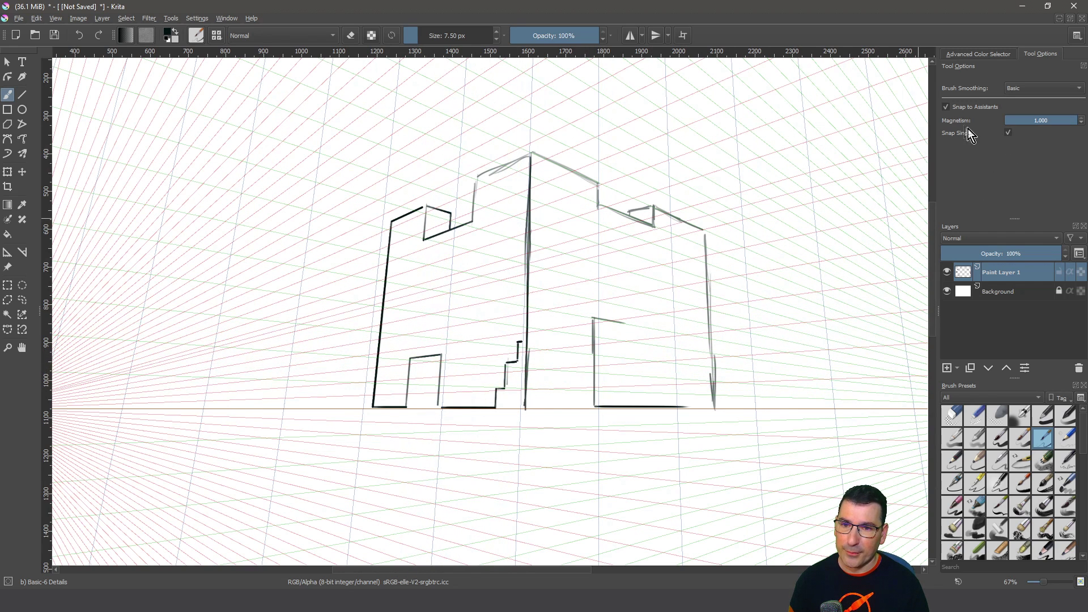
click(946, 107)
mouse_move(440, 356)
mouse_down()
mouse_move(418, 373)
mouse_move(389, 373)
mouse_move(434, 387)
mouse_move(412, 384)
mouse_move(438, 356)
mouse_up()
key(ctrl+z)
key(ctrl+z)
key(ctrl+z)
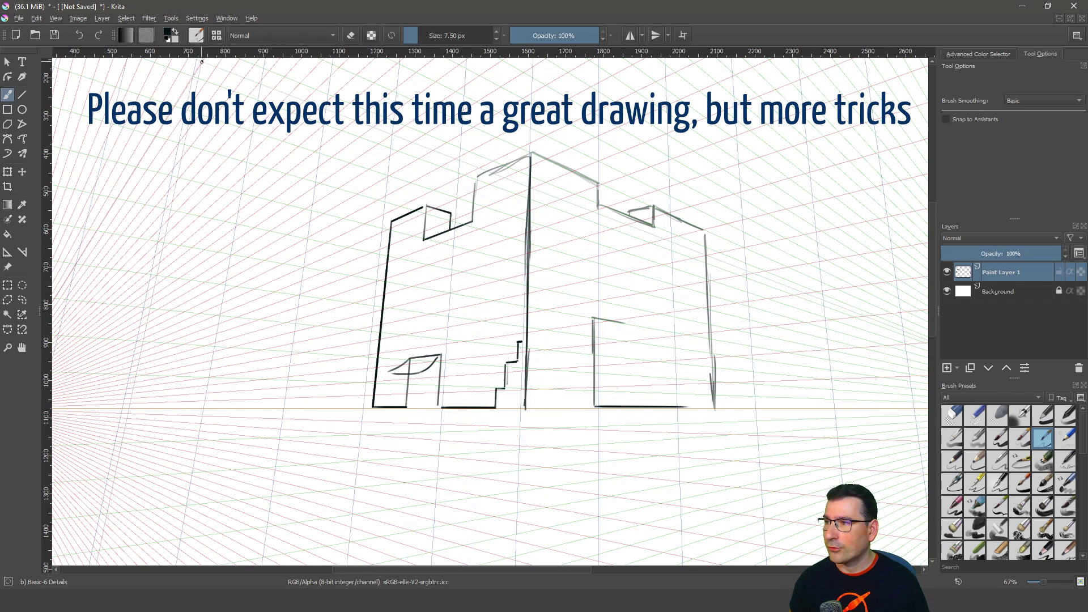
click(197, 18)
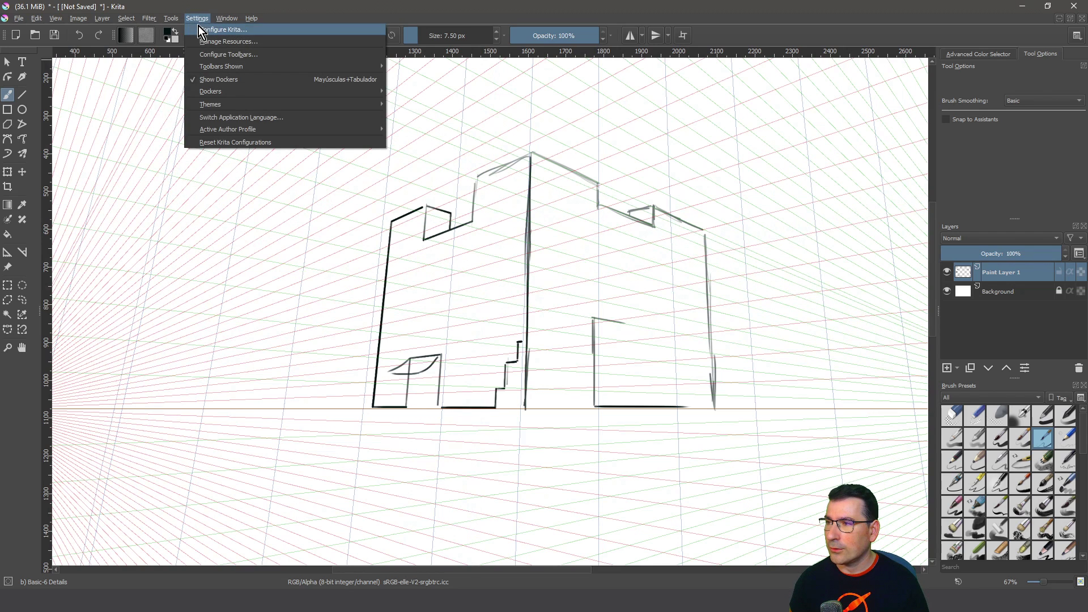
- Open Configure Krita's Keyboard Shortcuts and filter the list for 'snap'
click(199, 26)
click(352, 187)
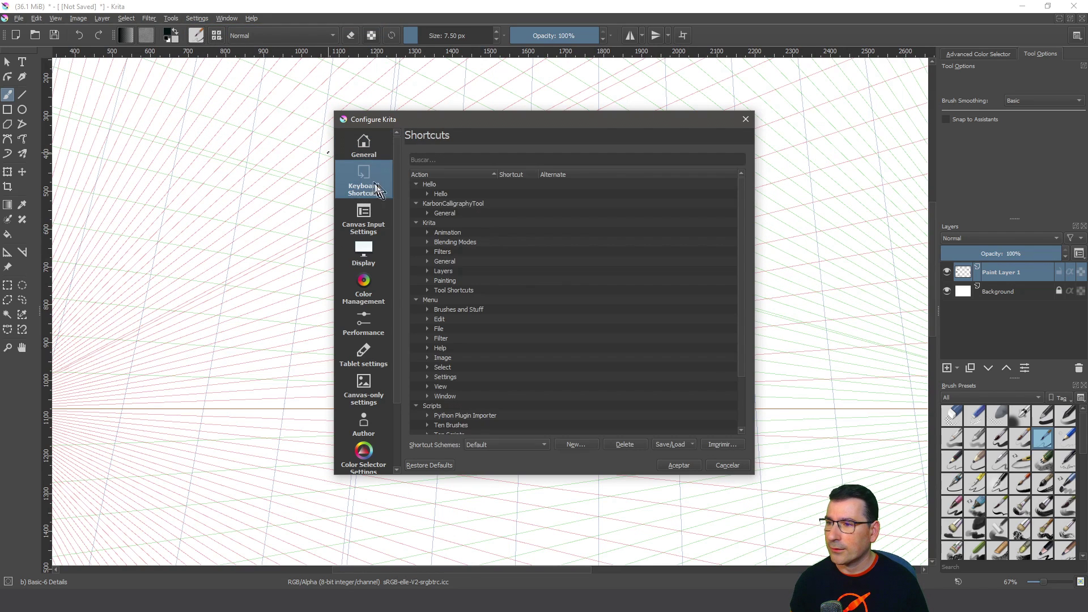
click(436, 160)
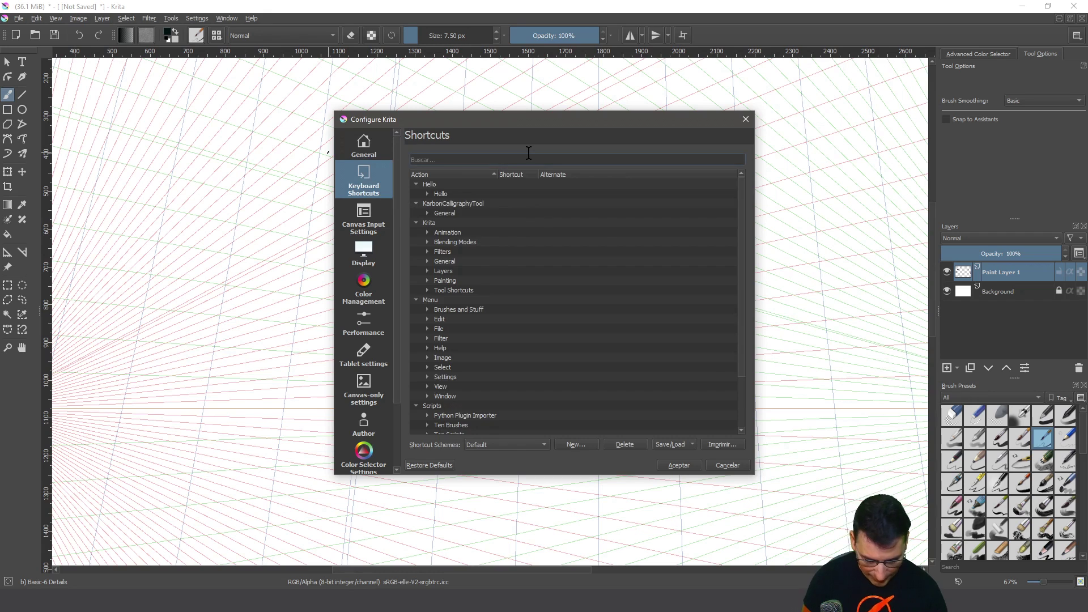
text(snap)
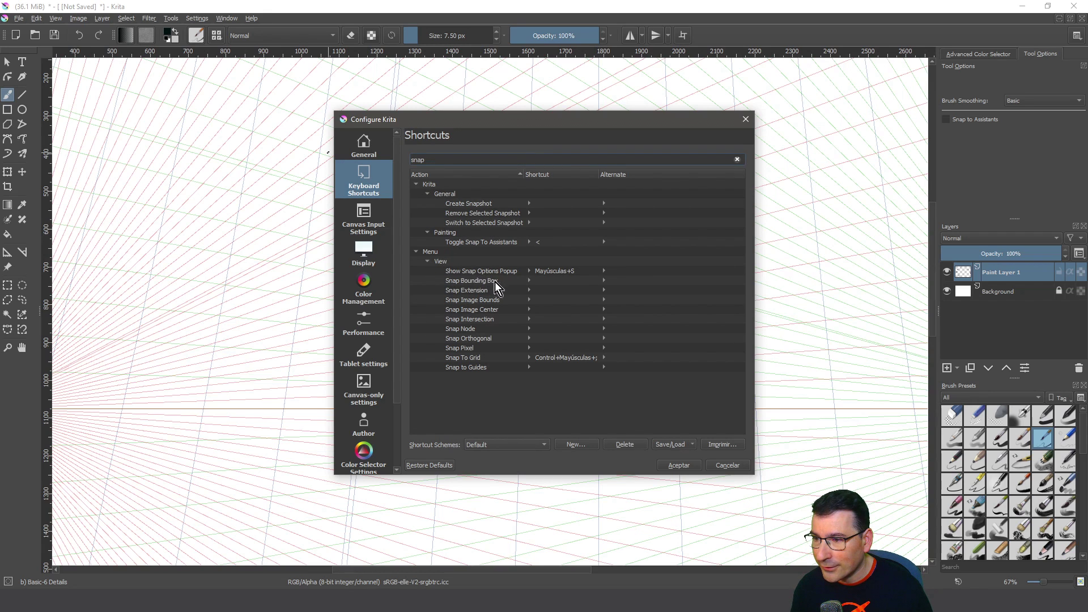
- Set Toggle Snap To Assistants' custom shortcut back to '<' after cancelling the G conflict
click(498, 242)
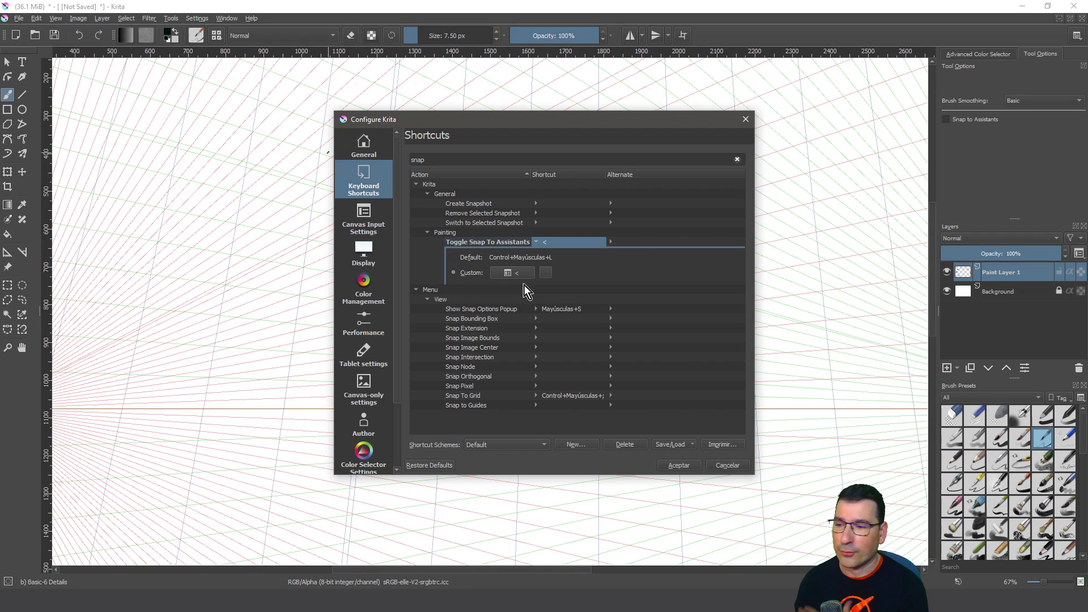
key(less)
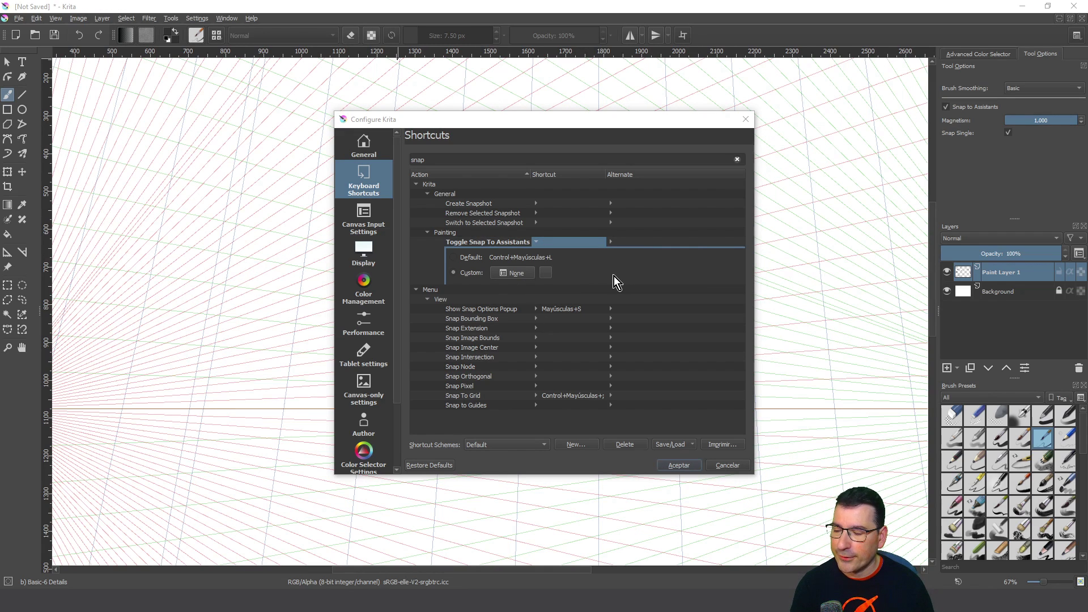
click(516, 275)
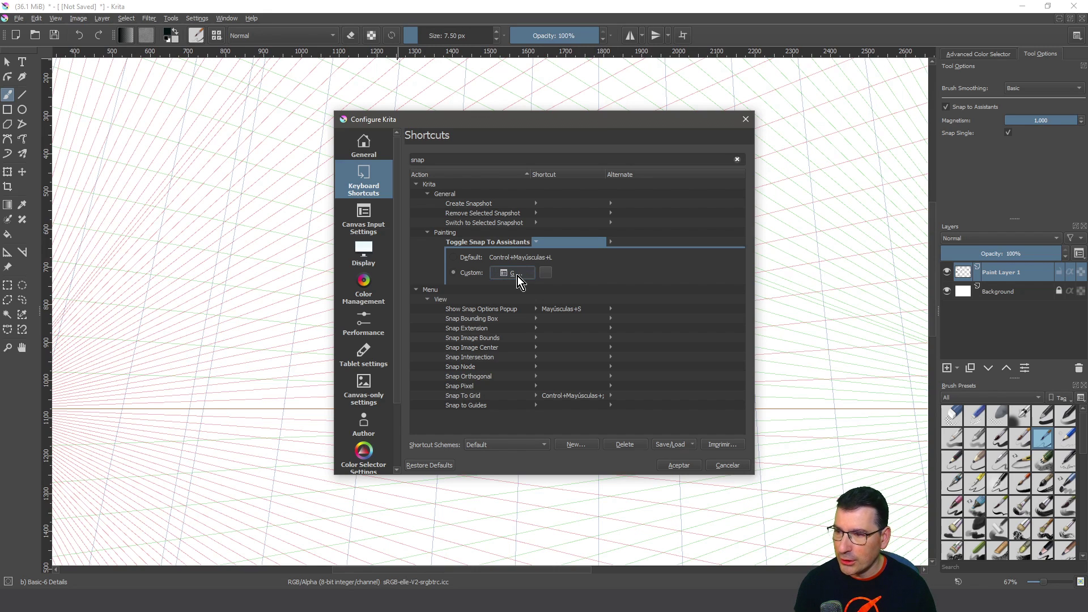
key(g)
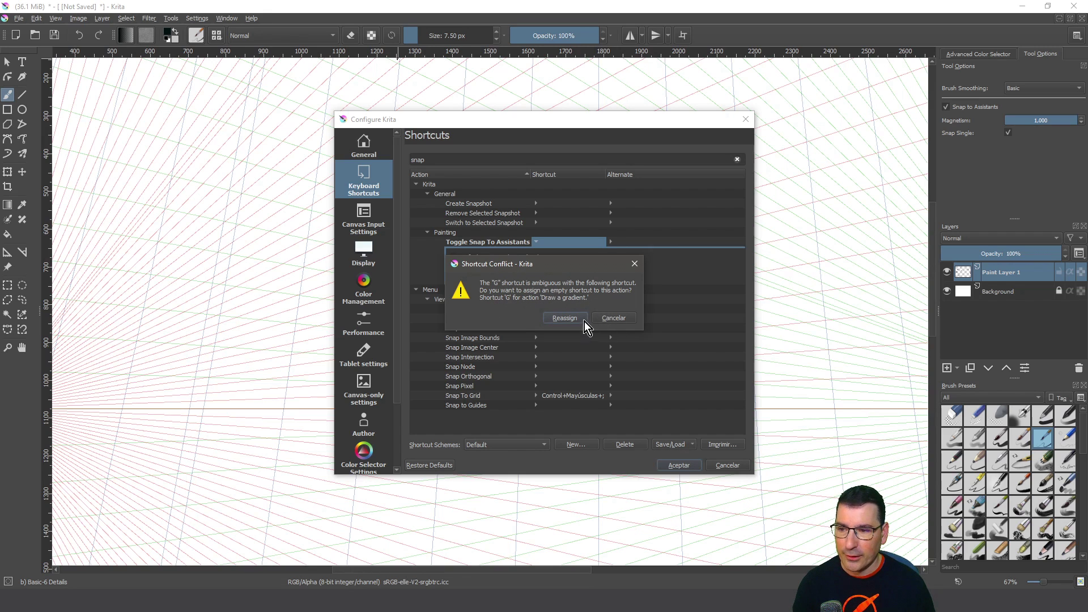
click(611, 317)
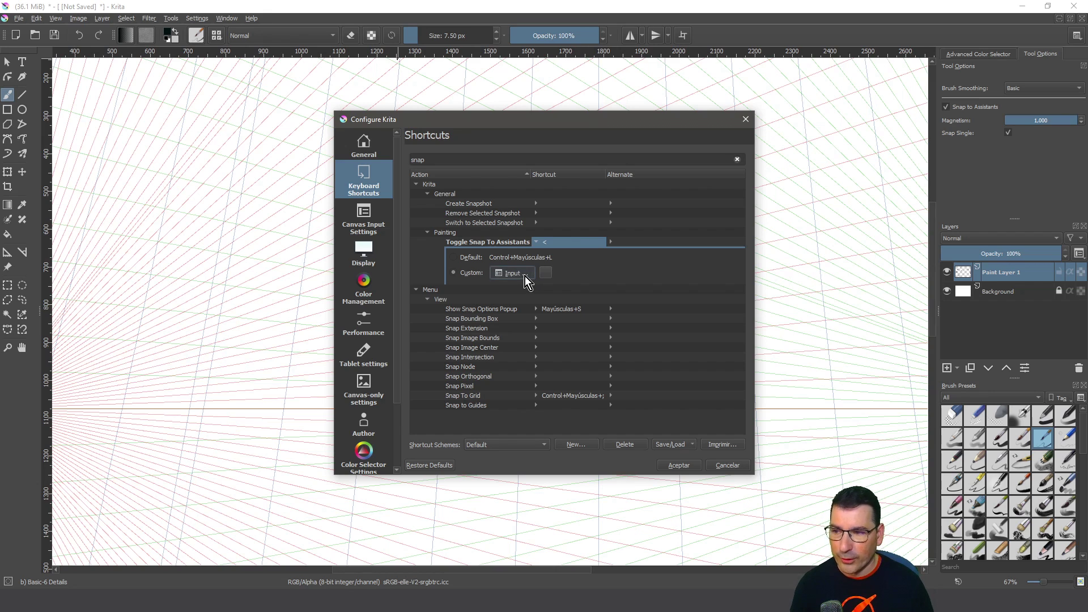
key(ctrl+backslash)
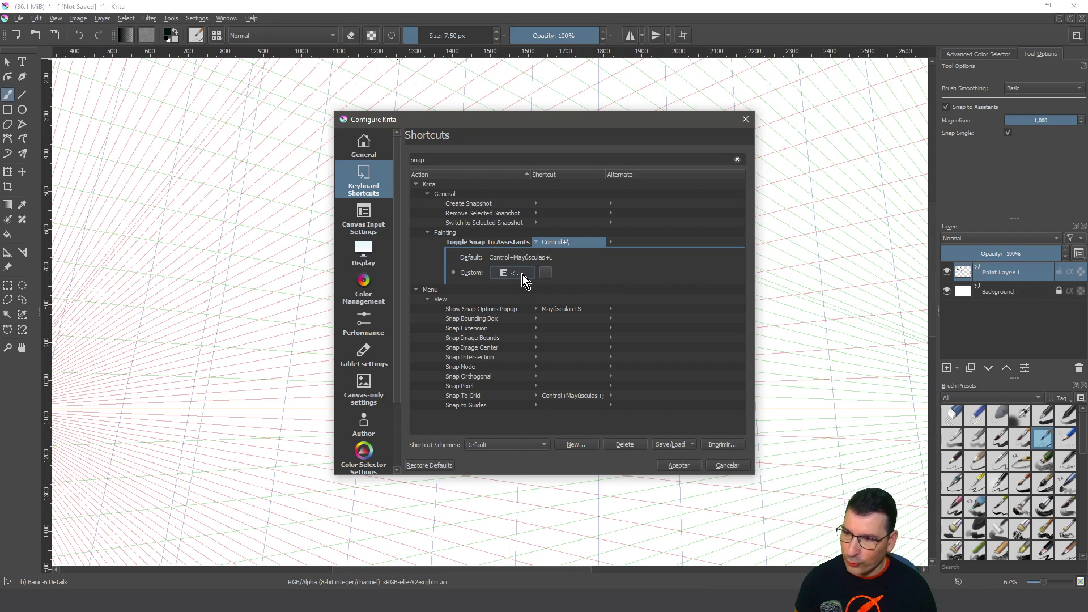
key(less)
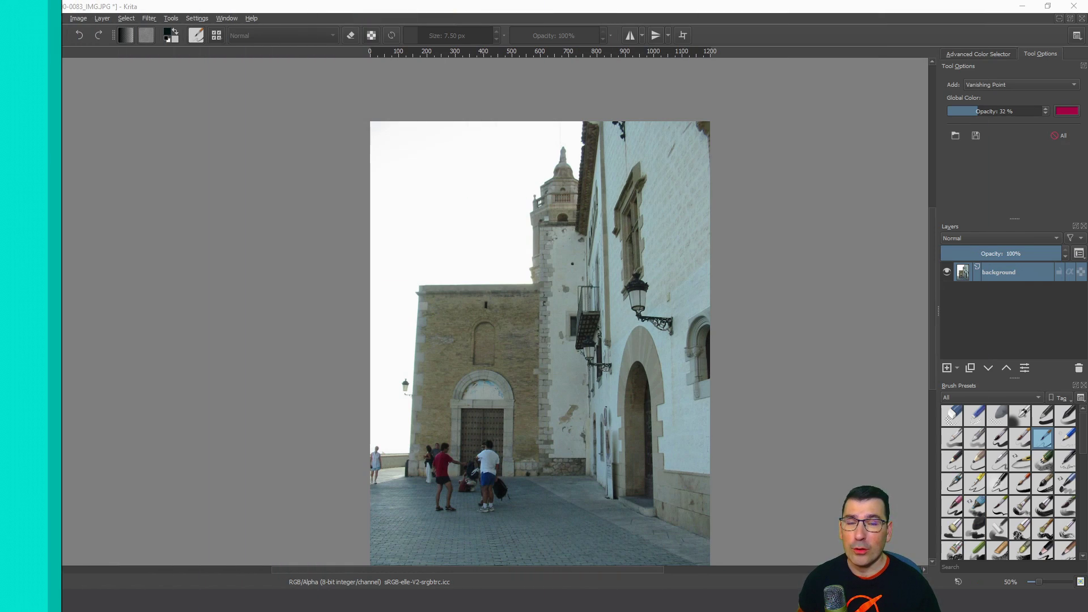
- Place a vanishing point assistant on the photo above the church and zoom out to see its guides
click(480, 190)
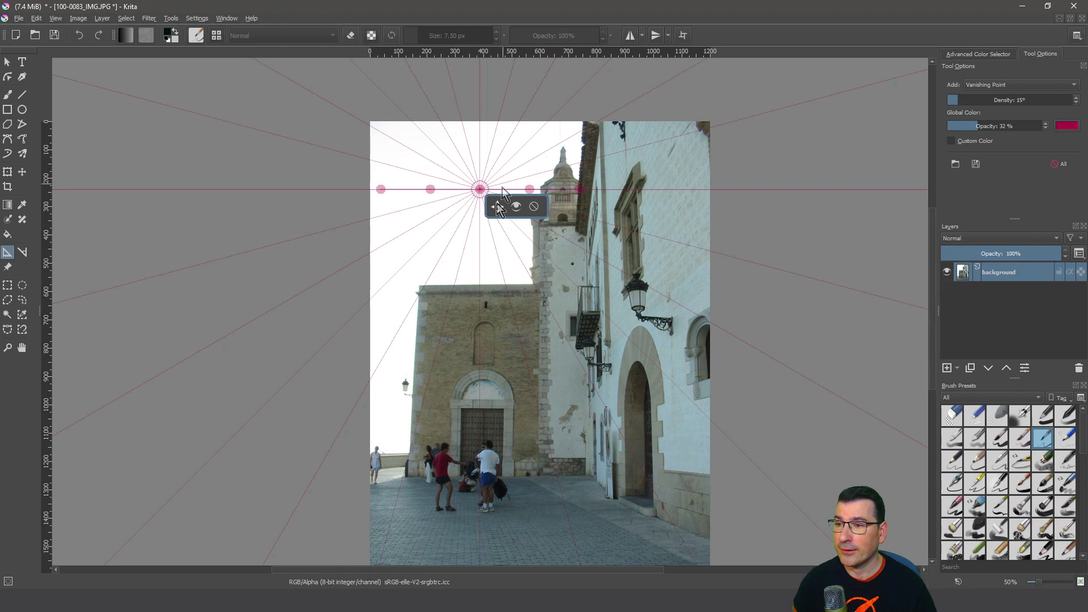
scroll(567, 255, down, 4)
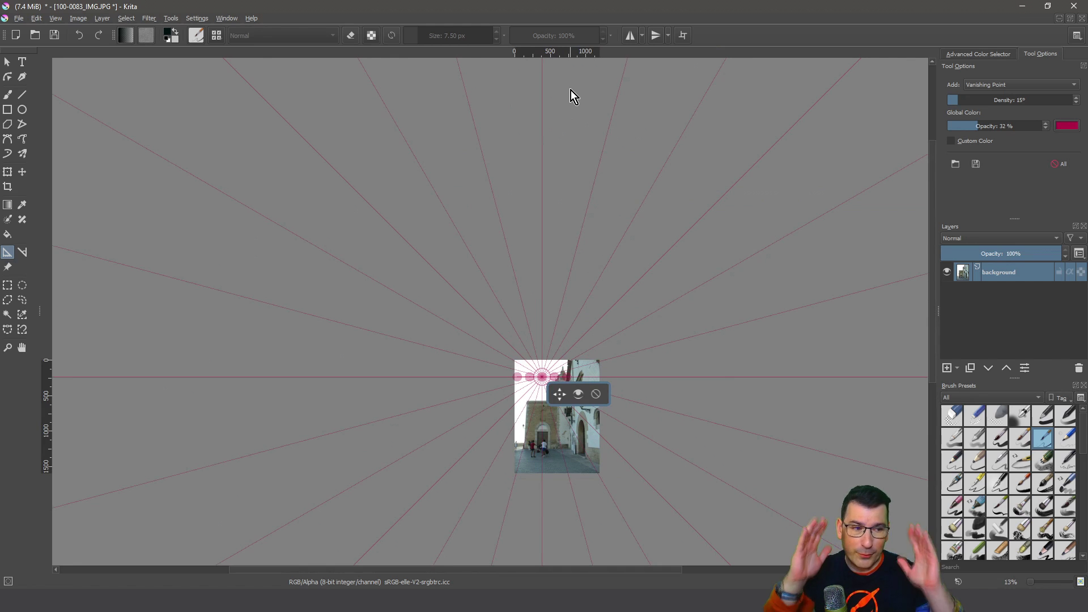
- Move the vanishing point near the top of view and tilt both guide lines
scroll(515, 275, up, 3)
drag(516, 274, 466, 73)
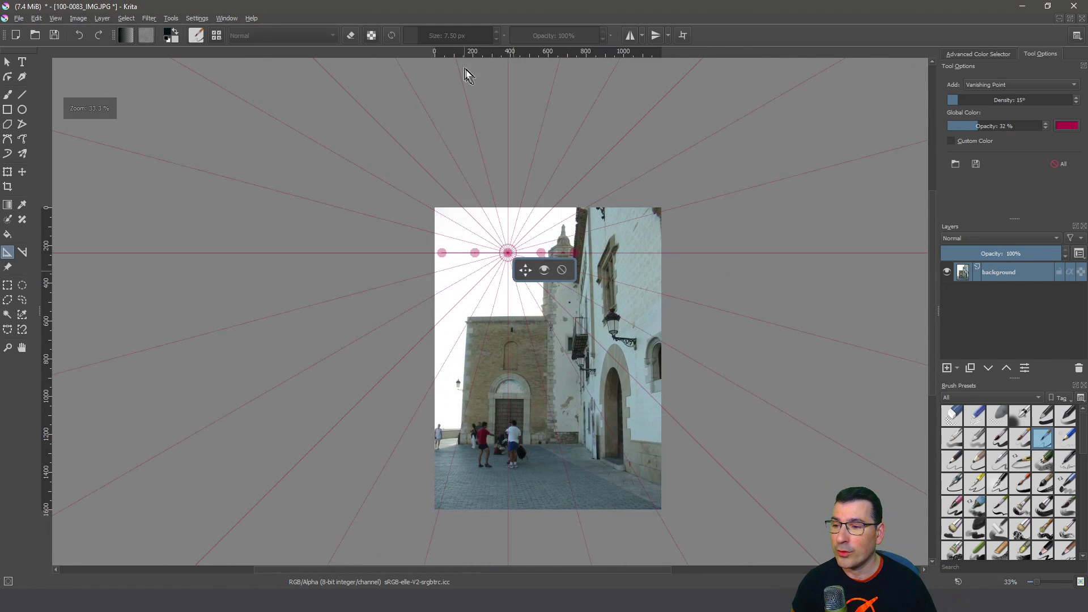
scroll(524, 200, up, 2)
drag(523, 201, 536, 122)
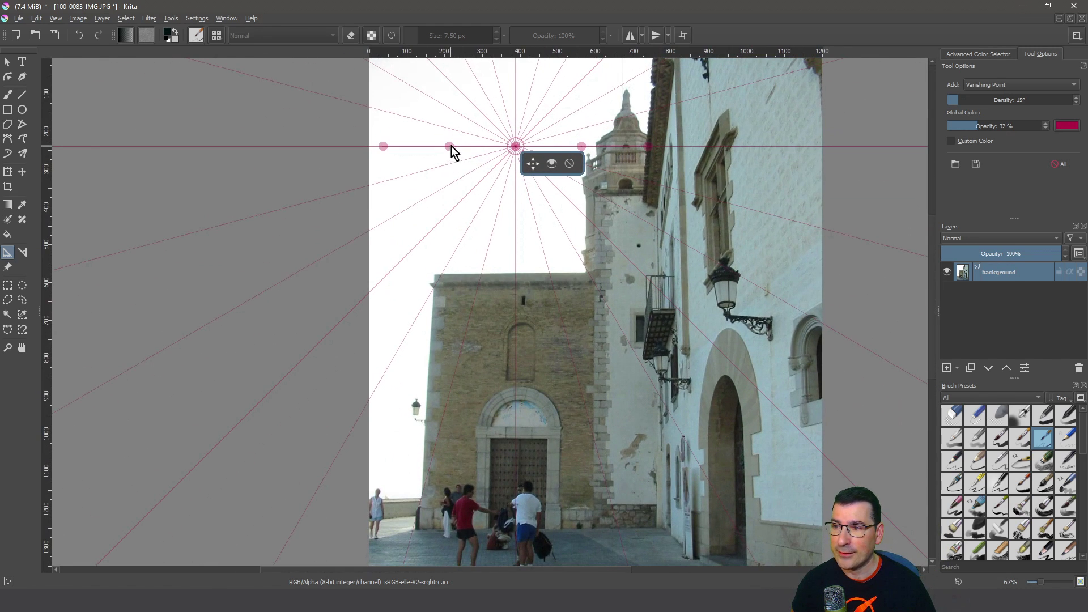
drag(451, 145, 453, 160)
drag(581, 146, 552, 188)
drag(453, 161, 465, 192)
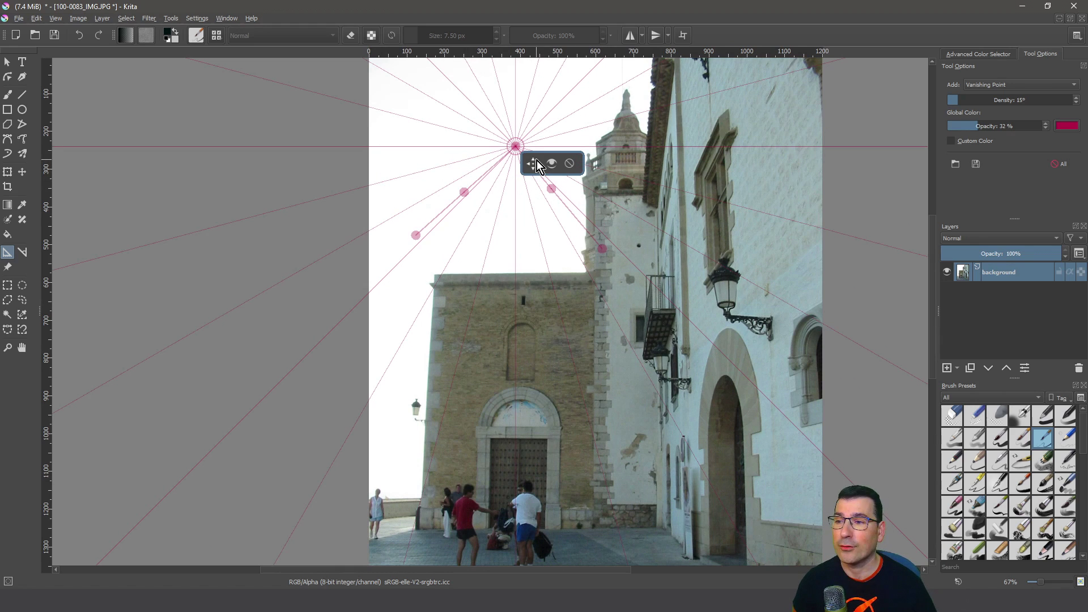
drag(532, 163, 592, 273)
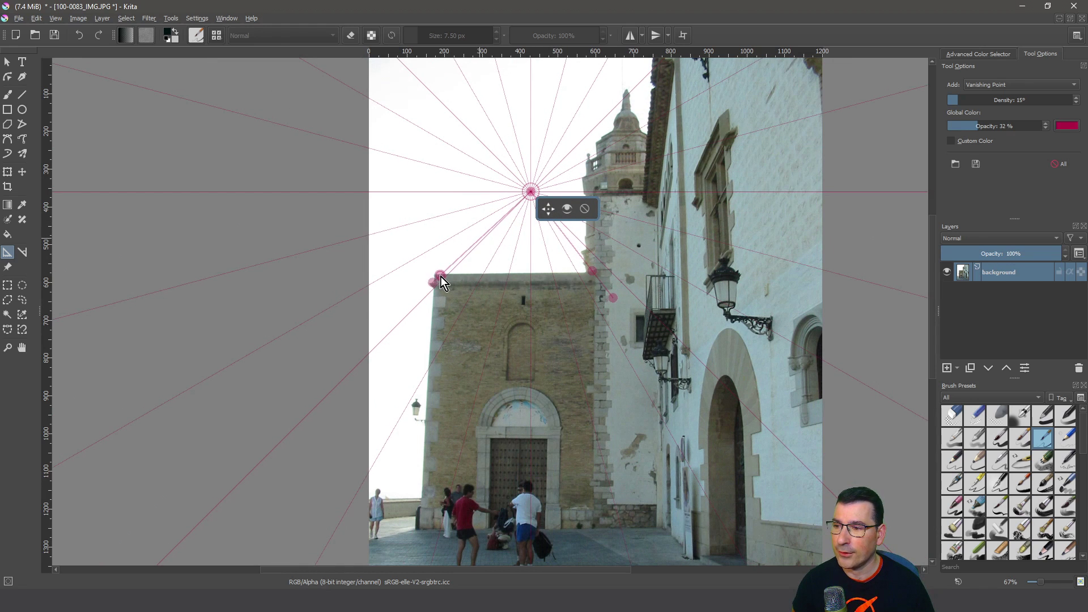
- Fit the assistant's left and right guide handles onto the stone wall's vertical edges
drag(431, 283, 432, 329)
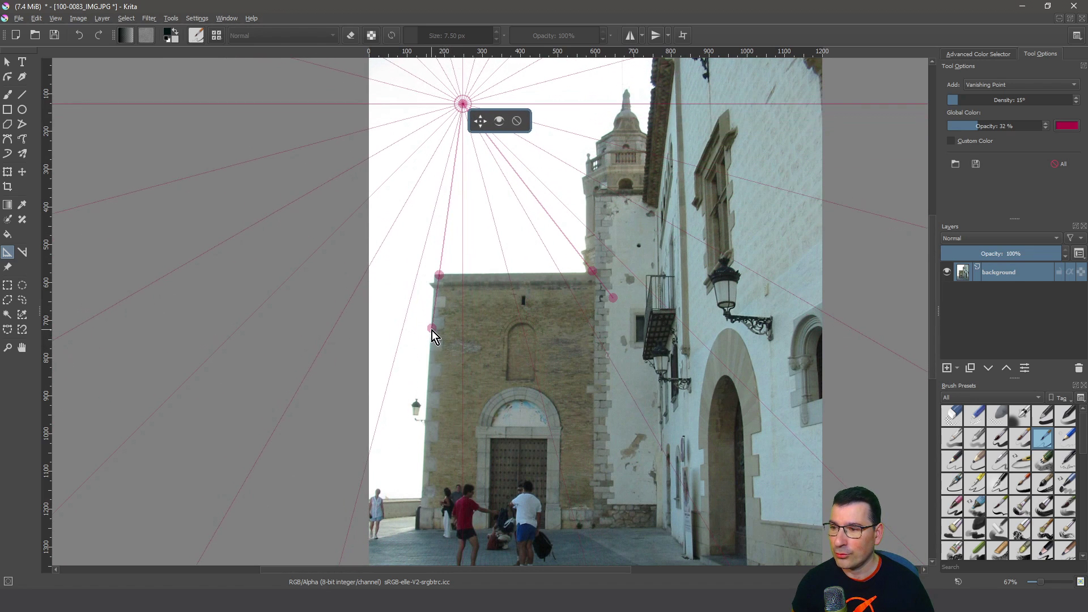
drag(432, 331, 426, 531)
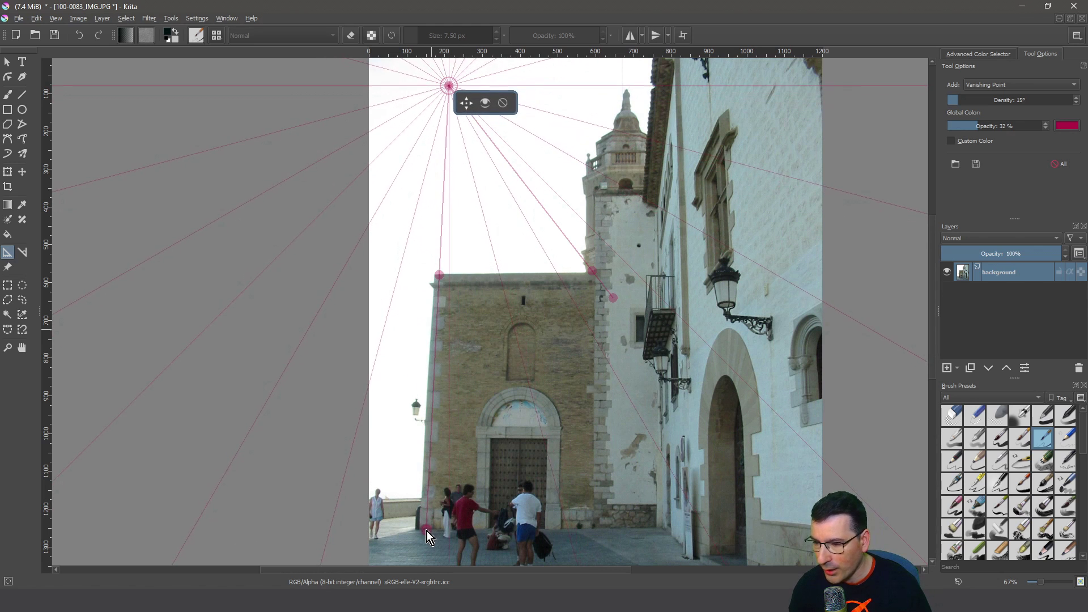
scroll(442, 277, up, 4)
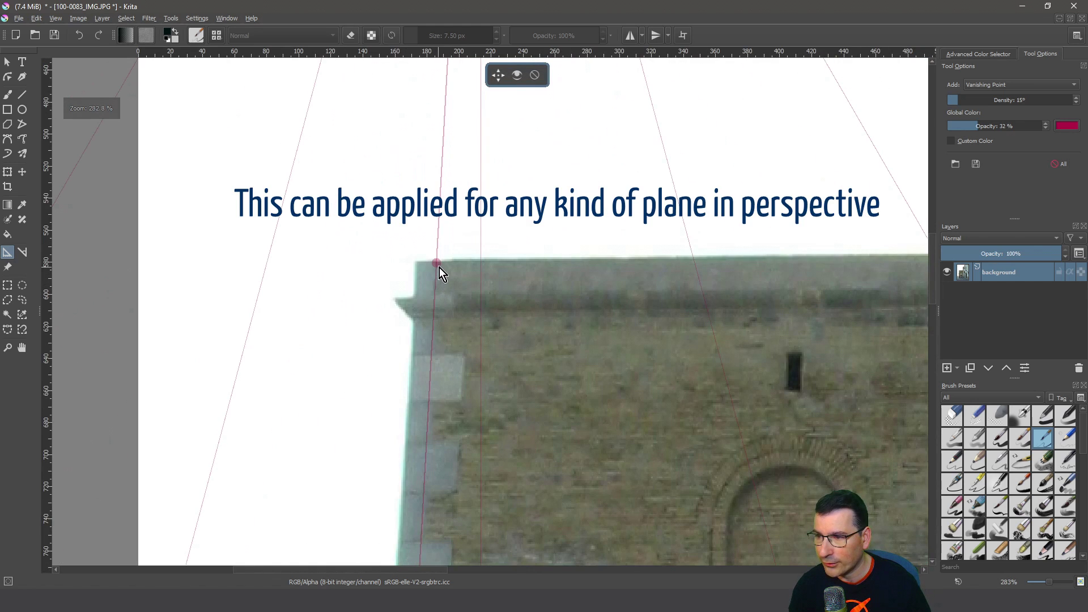
drag(439, 267, 417, 262)
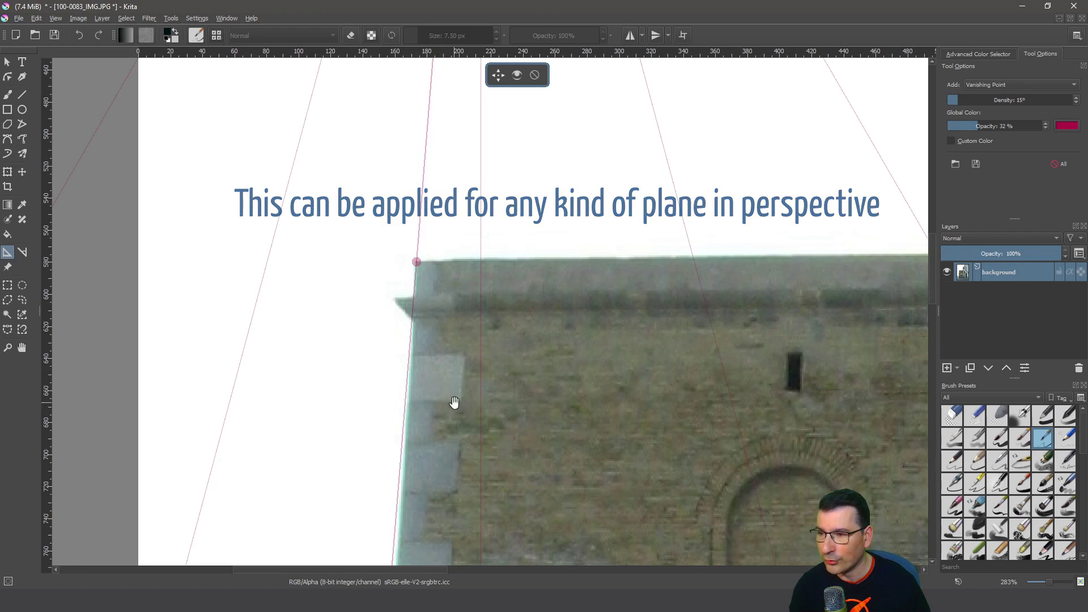
scroll(454, 402, down, 10)
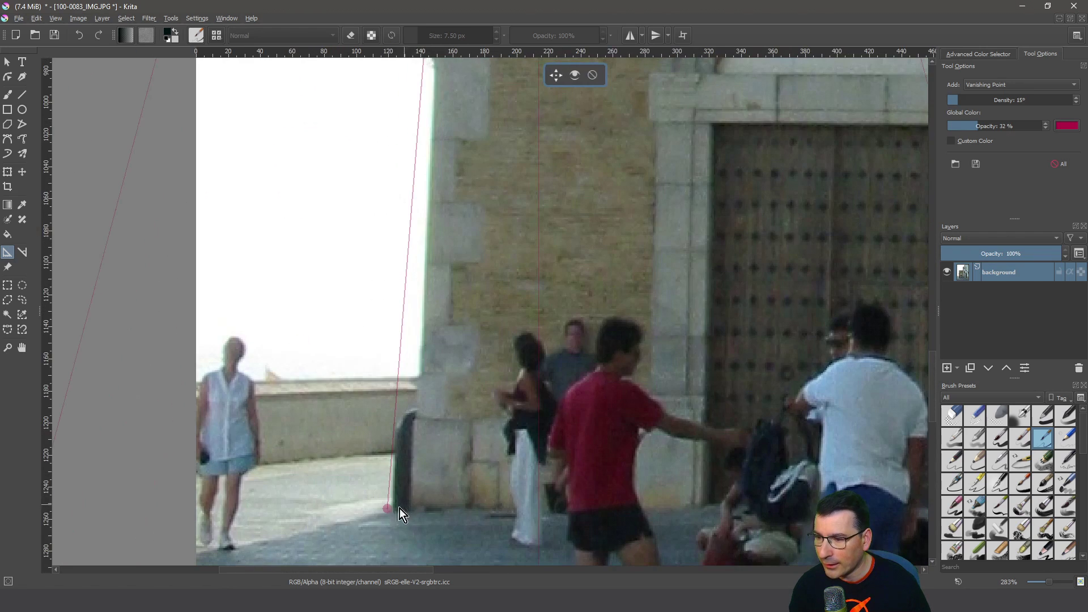
drag(388, 510, 411, 514)
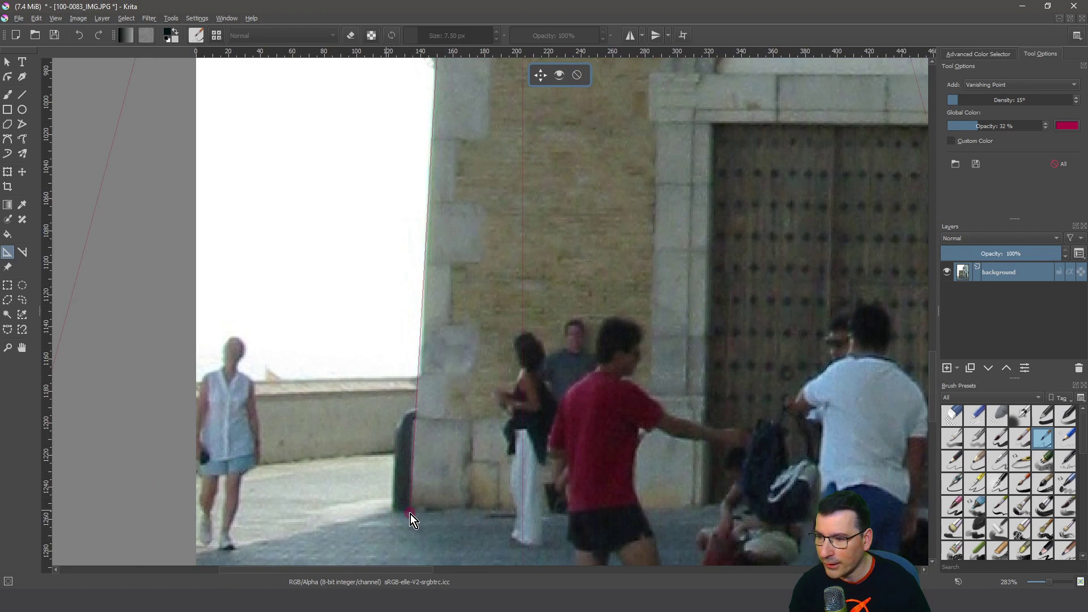
scroll(697, 244, down, 5)
scroll(699, 202, up, 3)
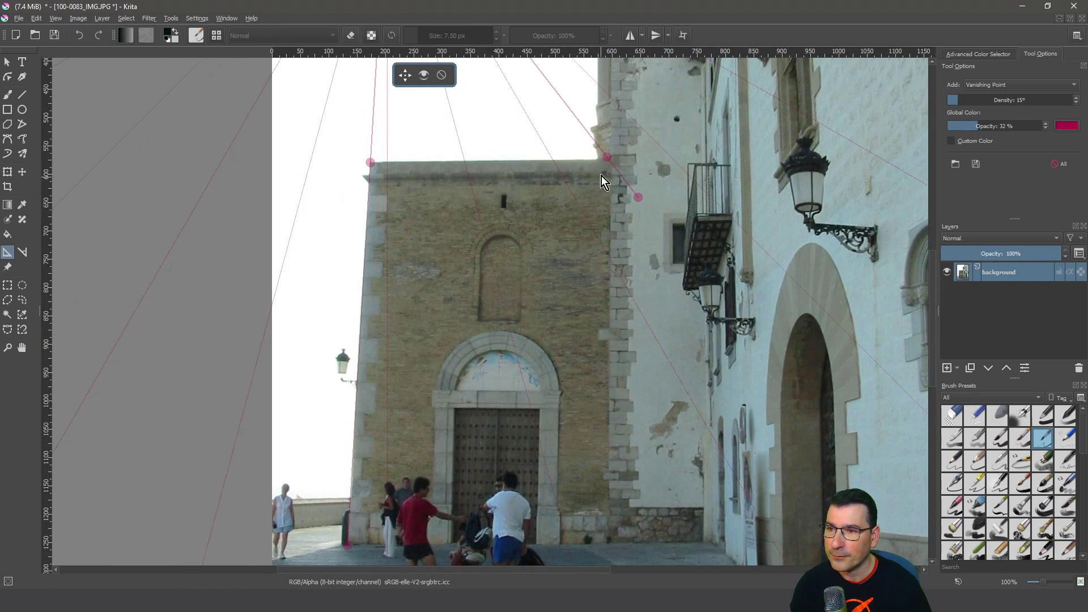
scroll(609, 174, up, 5)
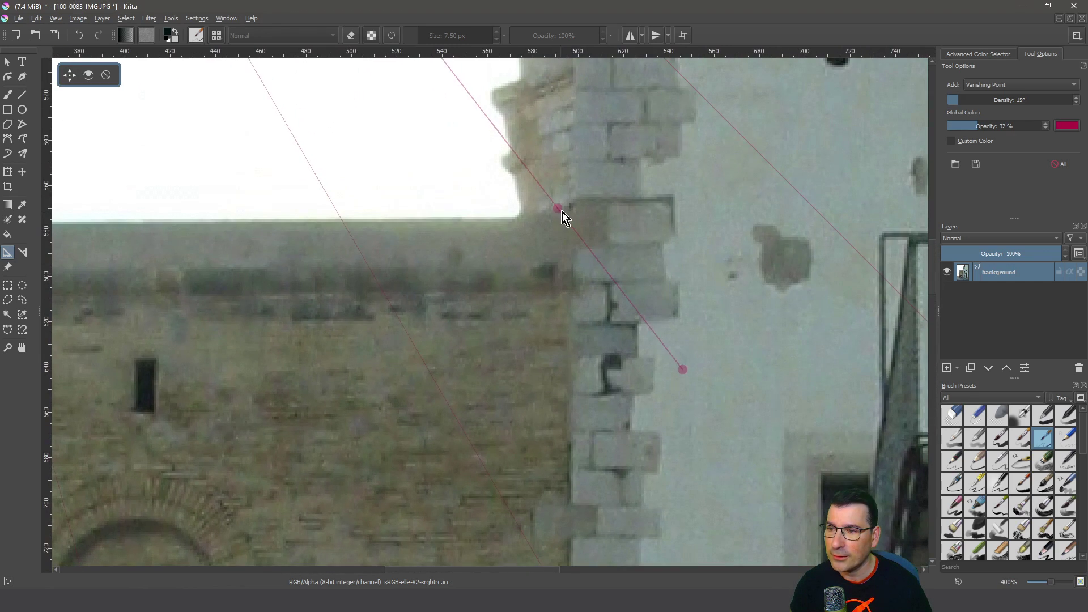
drag(569, 221, 570, 218)
scroll(570, 217, down, 5)
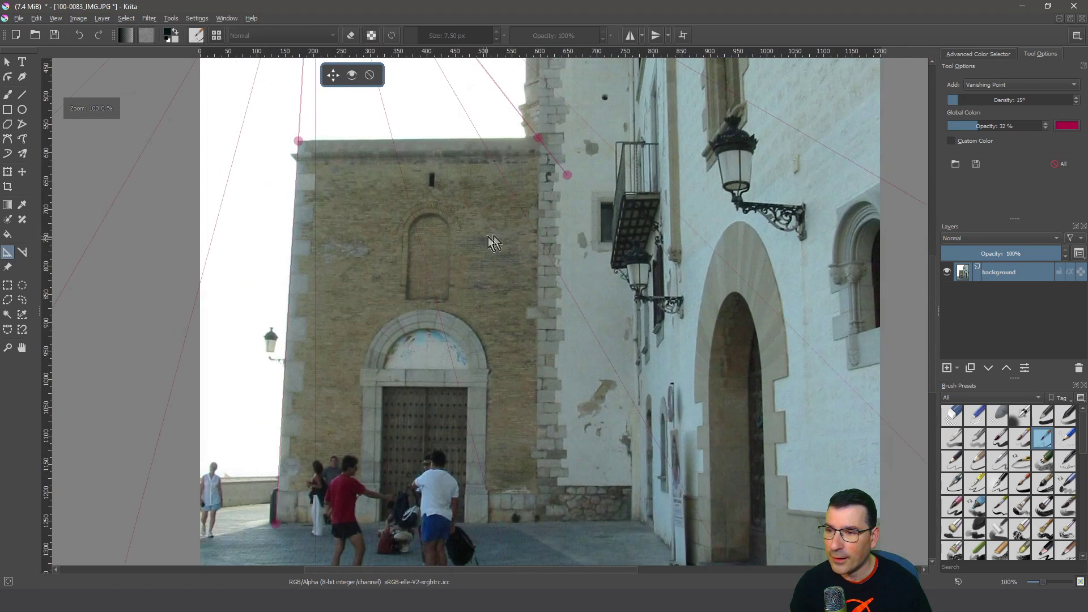
drag(567, 174, 531, 520)
scroll(531, 521, up, 4)
scroll(543, 322, down, 7)
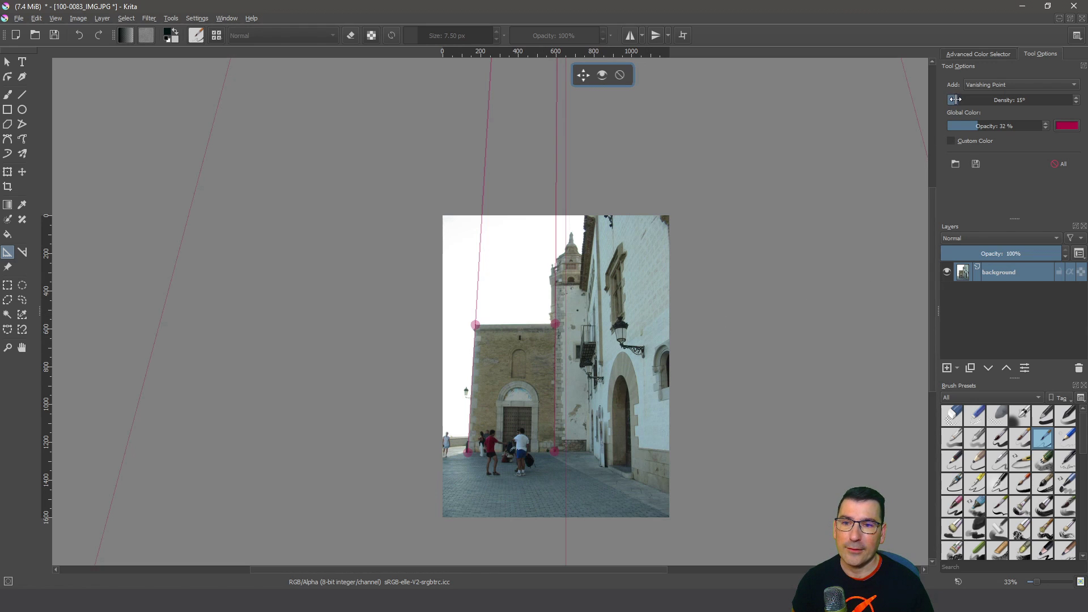
- Lower the guide line density to 1° and bring the vanishing point back into view
drag(955, 100, 944, 100)
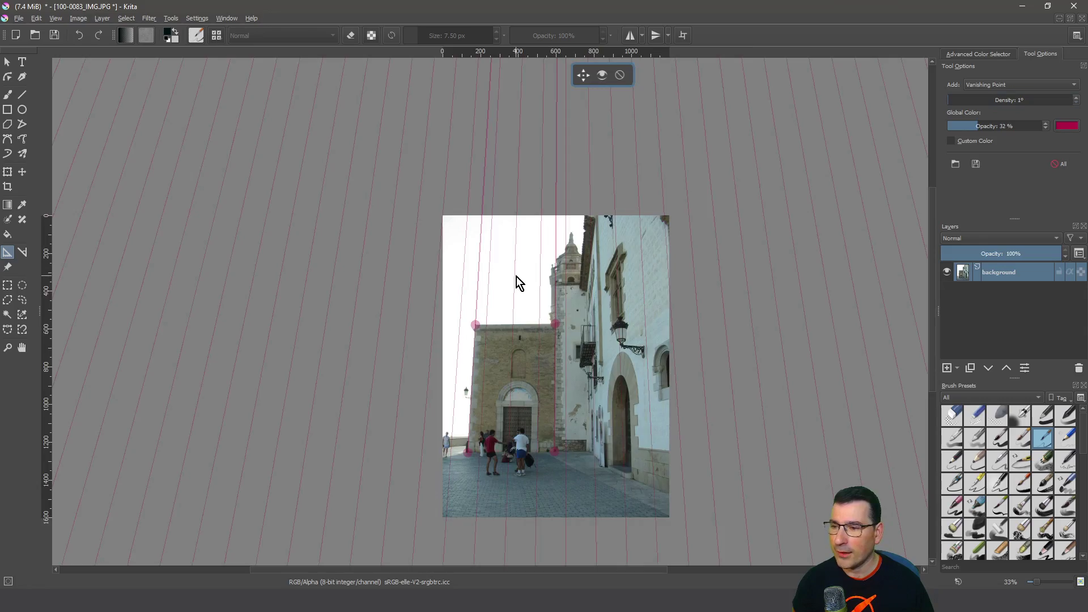
scroll(516, 277, up, 5)
scroll(518, 273, down, 10)
drag(528, 243, 605, 318)
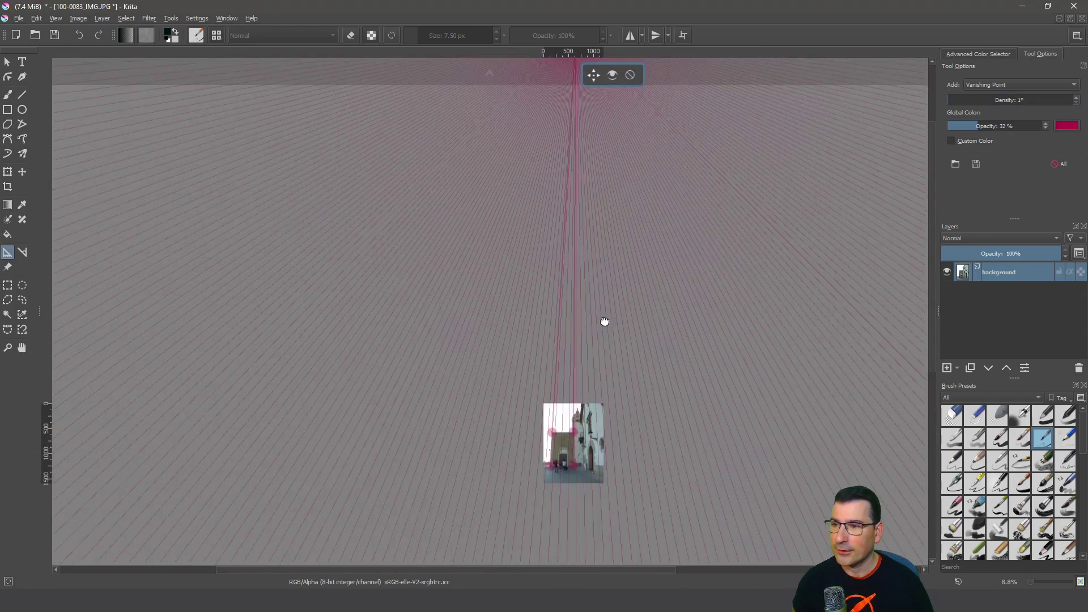
drag(564, 160, 549, 201)
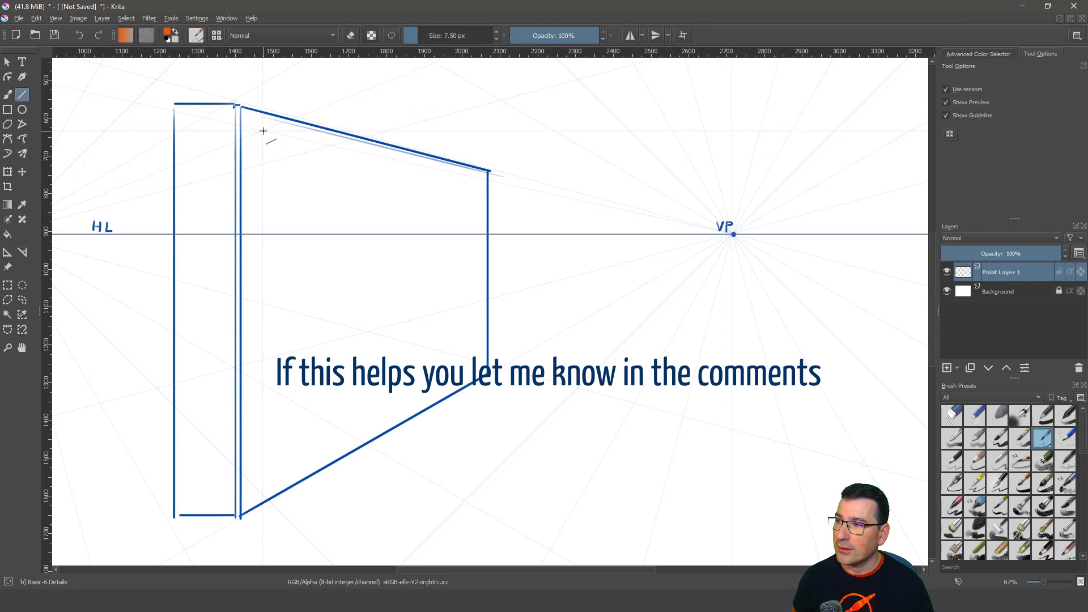
- Draw two straight diagonals between the wall plane's opposite corners
click(22, 95)
drag(241, 106, 488, 373)
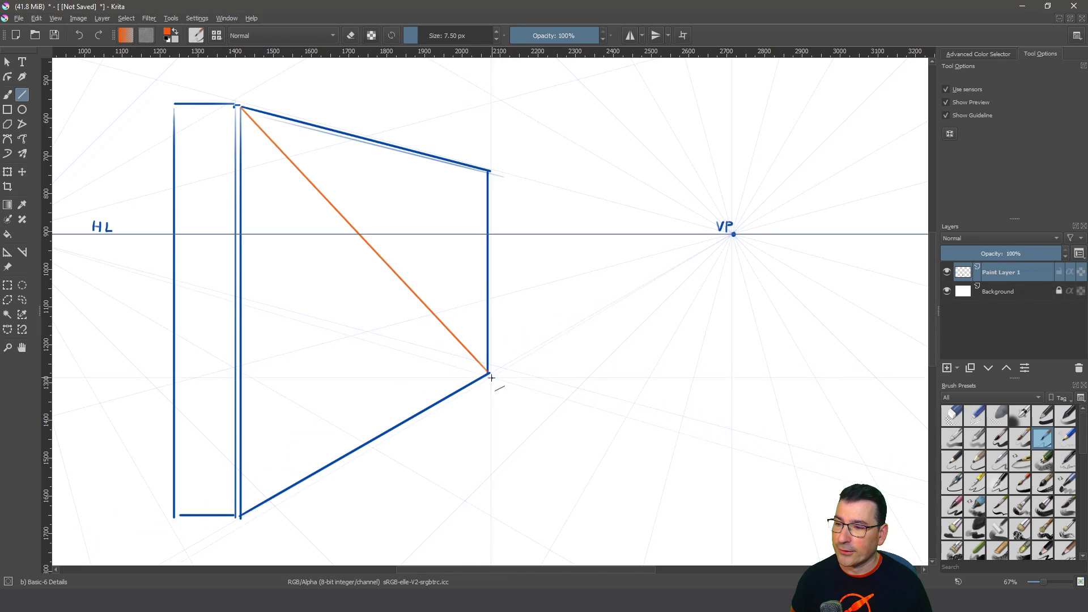
drag(488, 171, 241, 514)
key(b)
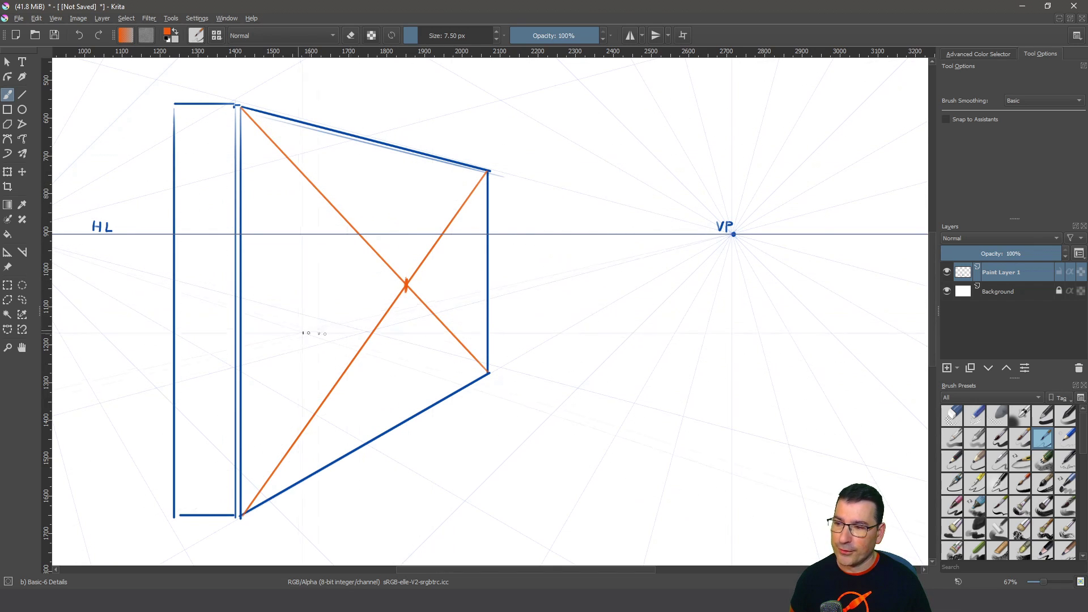
- Undo the stray mark at the crossing and pick green as the colour
key(ctrl+z)
click(126, 35)
click(414, 223)
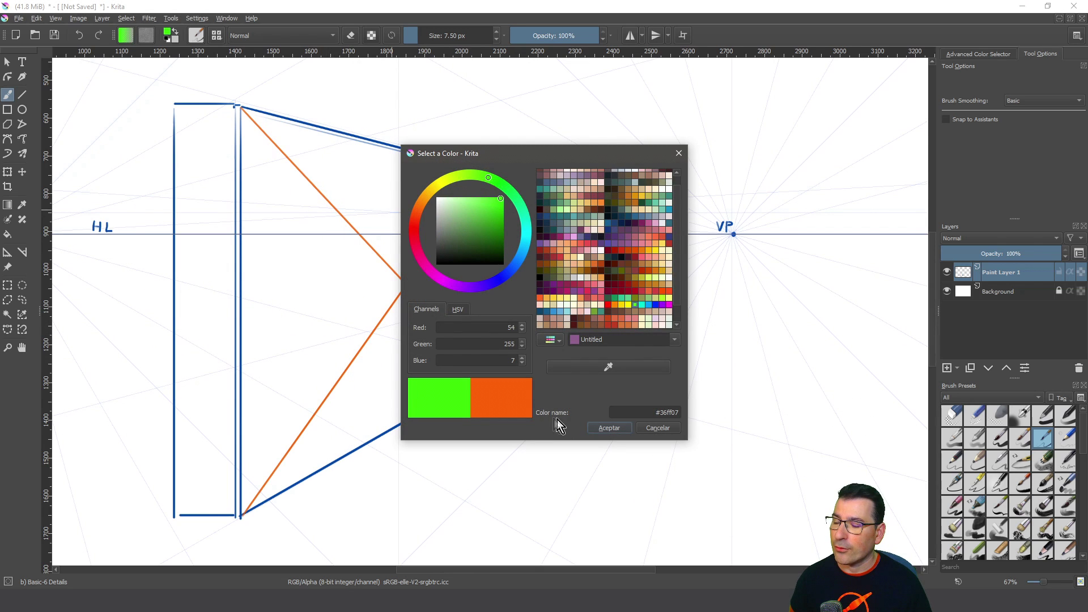
- Draw a green vertical line through the diagonals' crossing point
click(604, 433)
key(v)
mouse_move(402, 119)
mouse_down()
mouse_move(403, 401)
mouse_move(377, 413)
mouse_move(406, 418)
mouse_up()
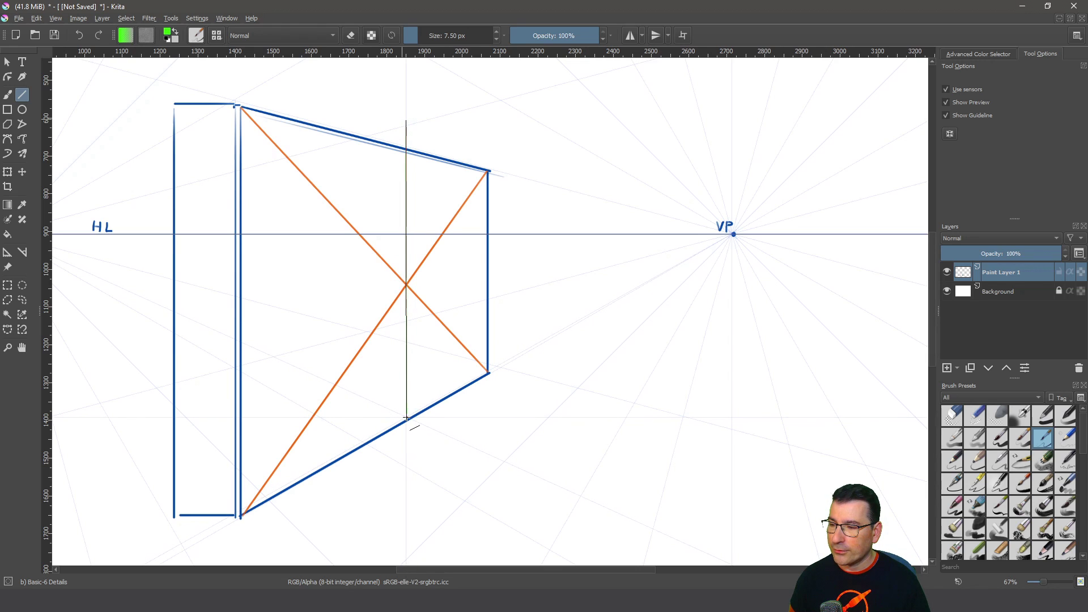
key(b)
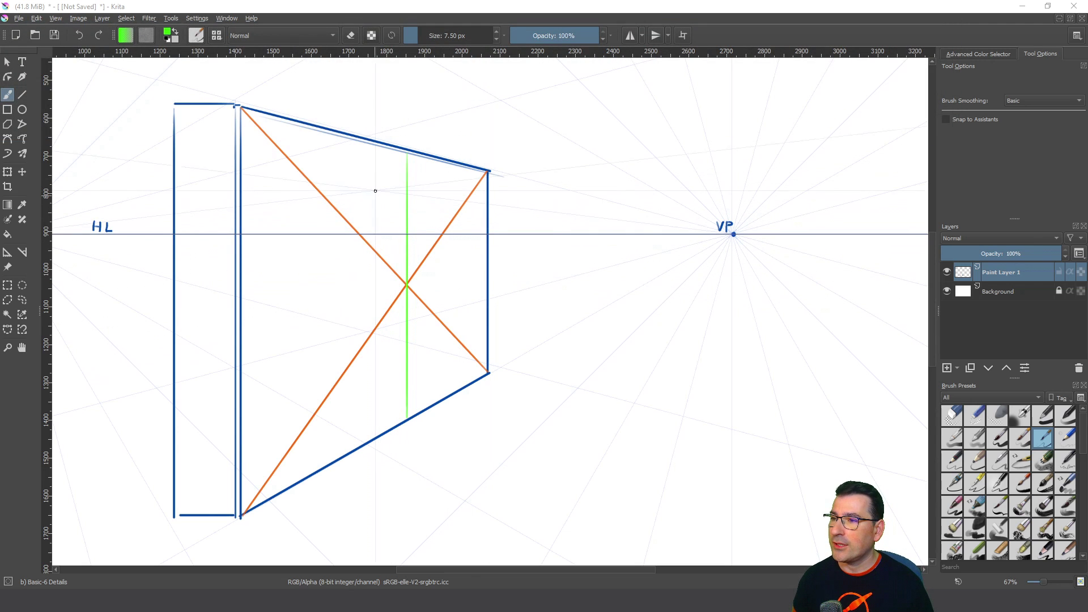
- Draw four green diagonals linking the new vertical's ends to the wall's opposite corners
key(v)
drag(407, 154, 241, 513)
drag(241, 106, 407, 419)
drag(406, 155, 487, 372)
drag(487, 170, 406, 419)
key(b)
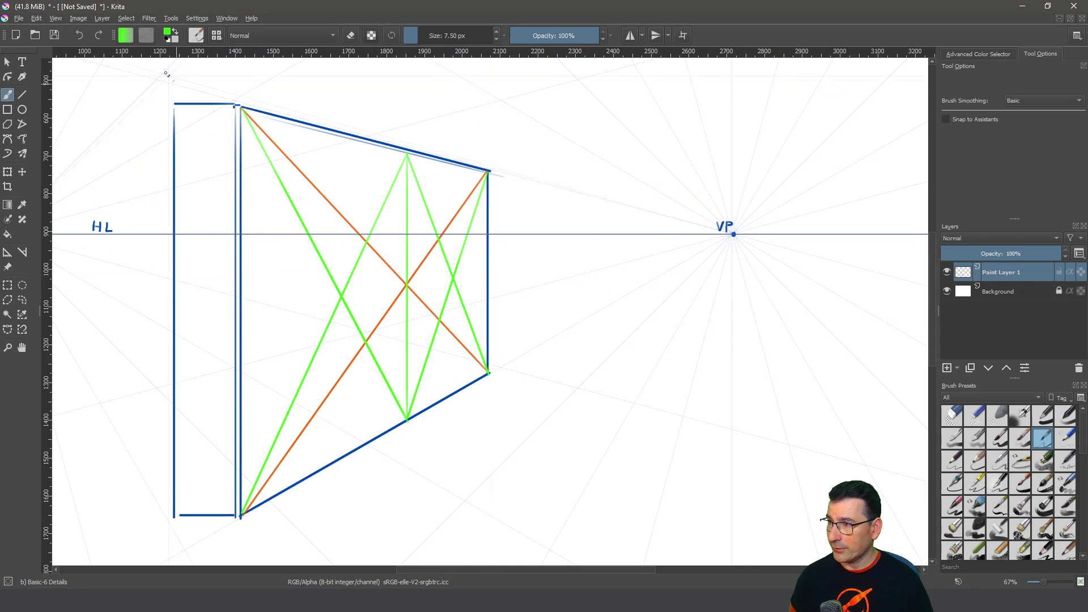
- Switch to blue and mark the left and right diagonal crossings
click(168, 33)
click(514, 266)
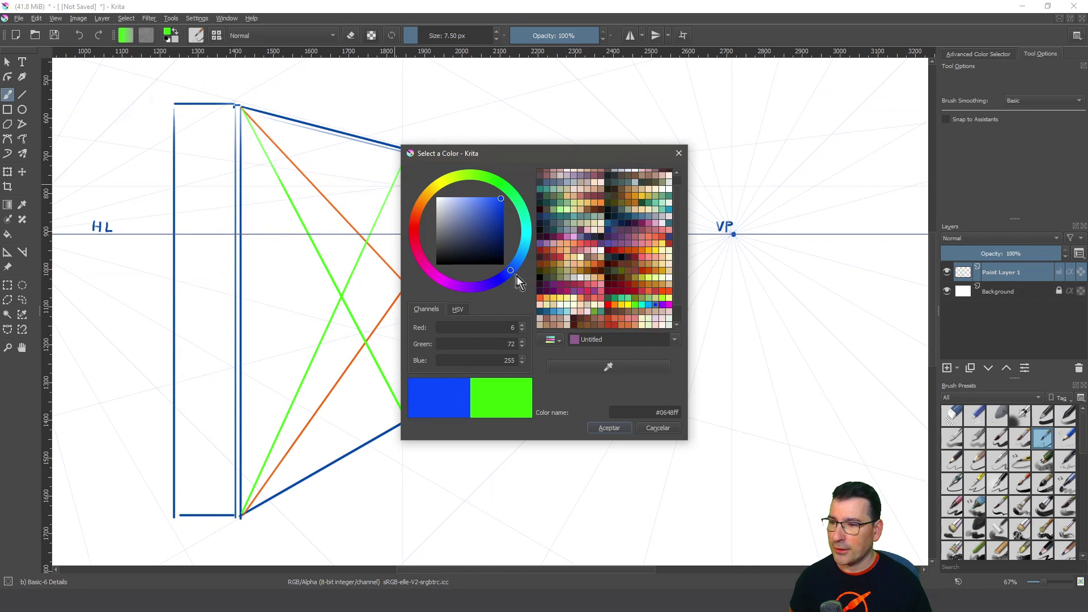
click(609, 428)
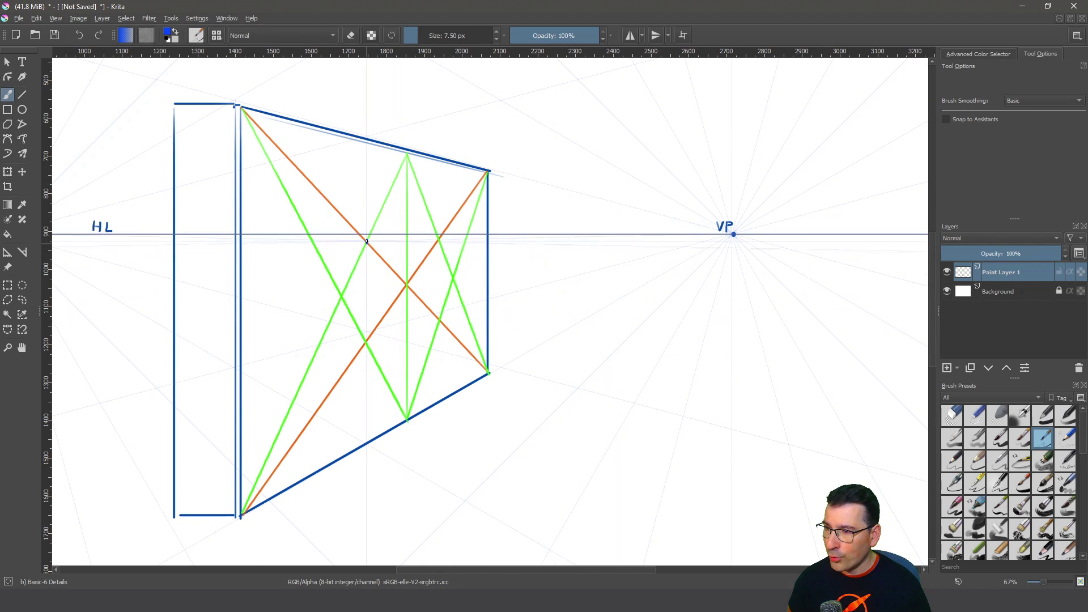
click(367, 242)
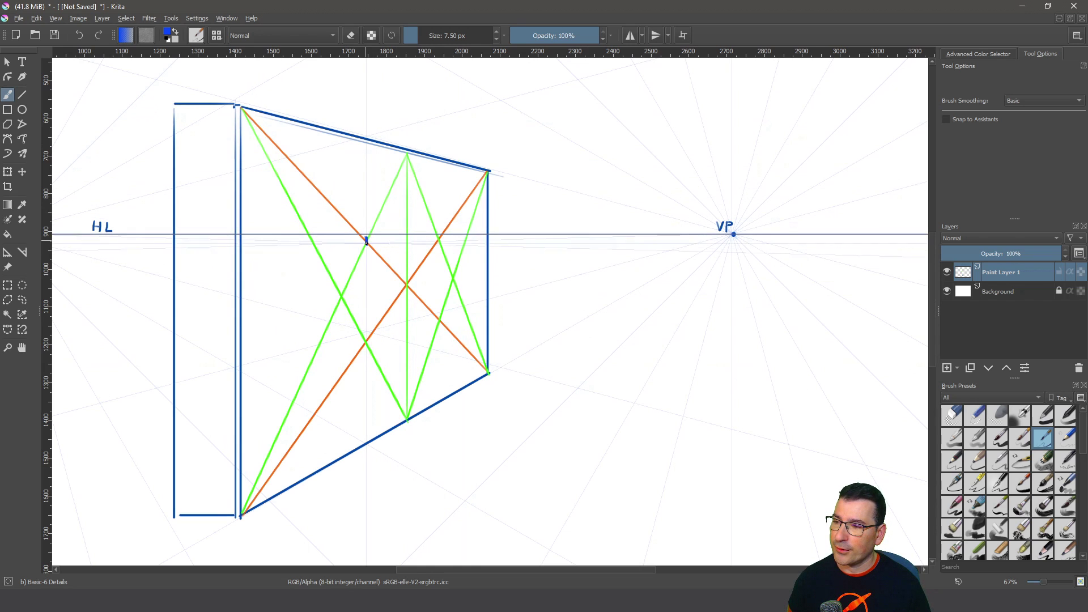
click(438, 241)
- Draw blue verticals through both crossing marks down to the wall's bottom edge
key(v)
drag(350, 139, 367, 441)
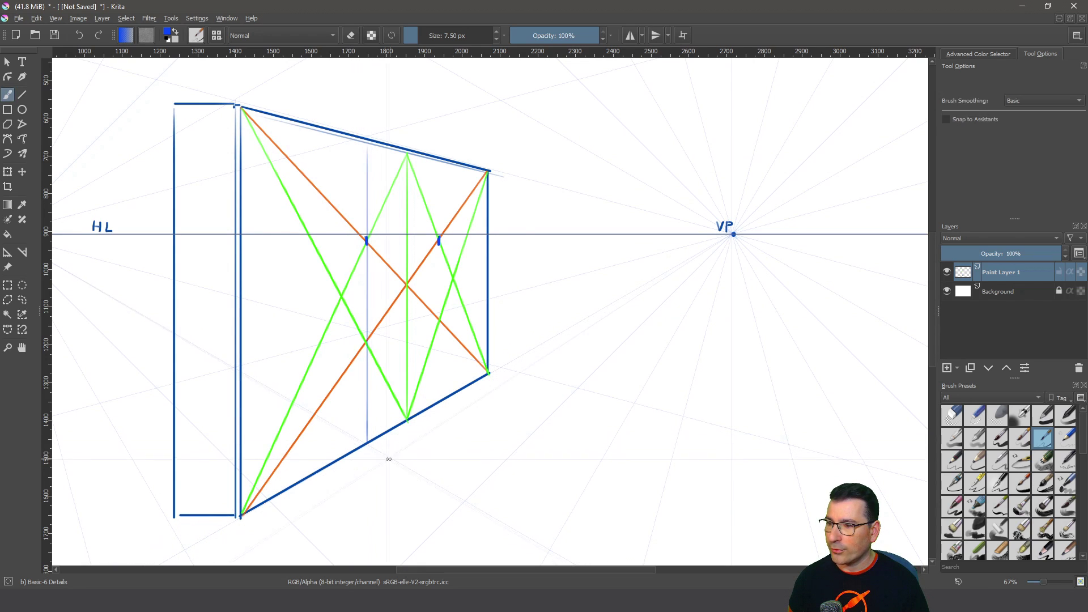
drag(439, 163, 437, 402)
key(b)
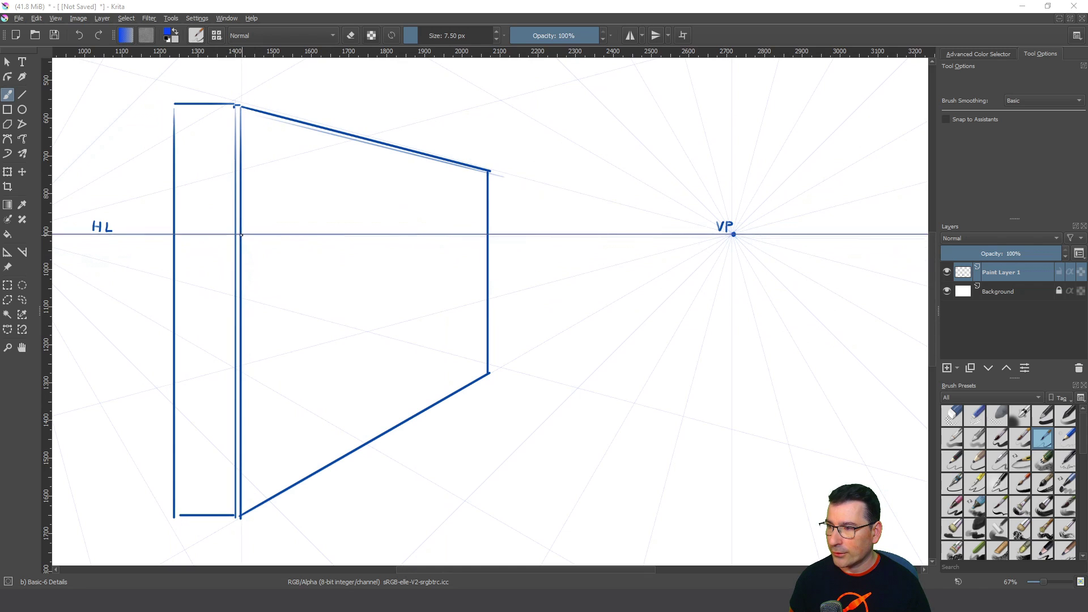
- Paint a bold measuring point dot on the horizon at the wall's front edge and label it HP
click(241, 234)
click(242, 235)
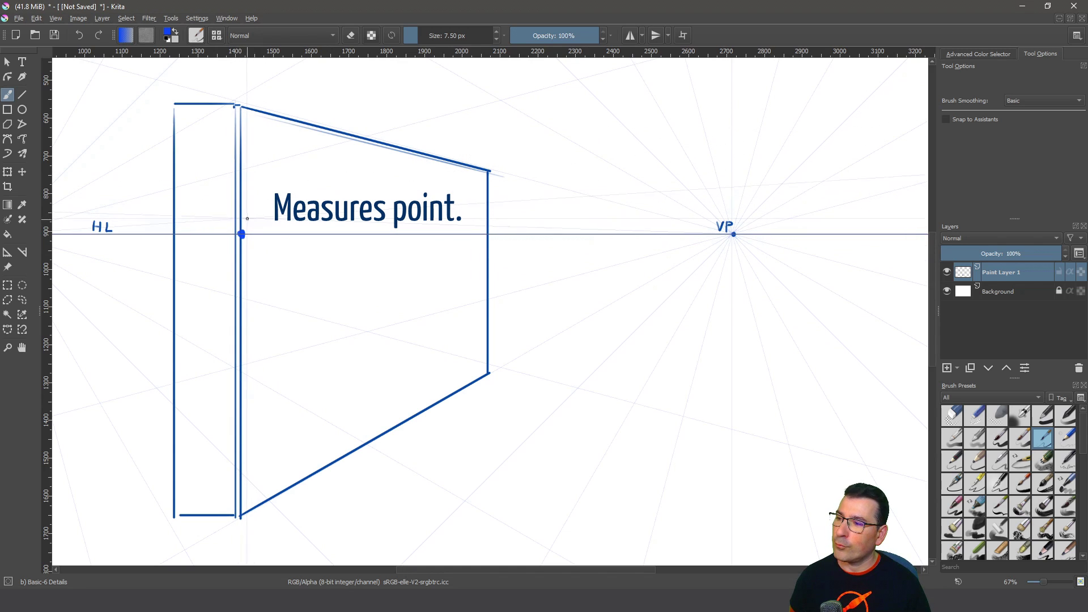
drag(248, 226, 259, 223)
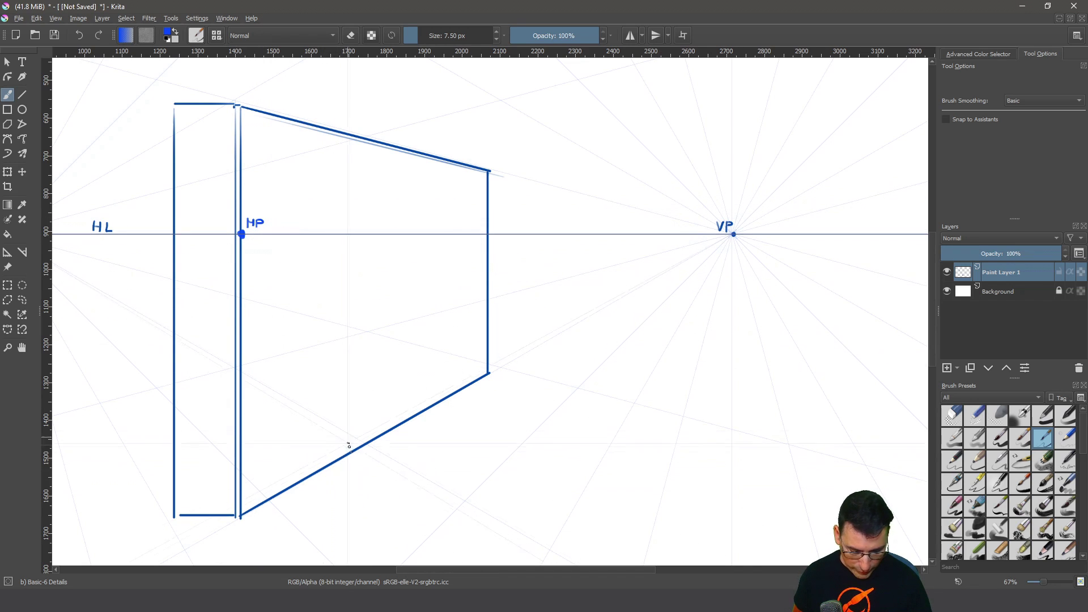
- On a new paint layer, draw a red baseline running right from the wall's bottom corner
click(168, 34)
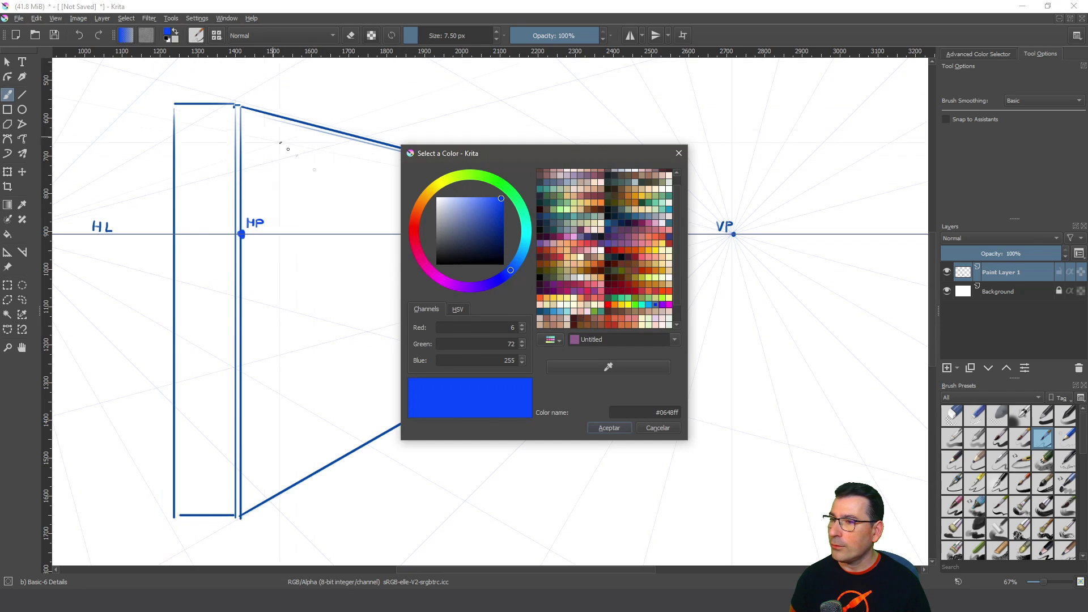
click(404, 238)
click(606, 428)
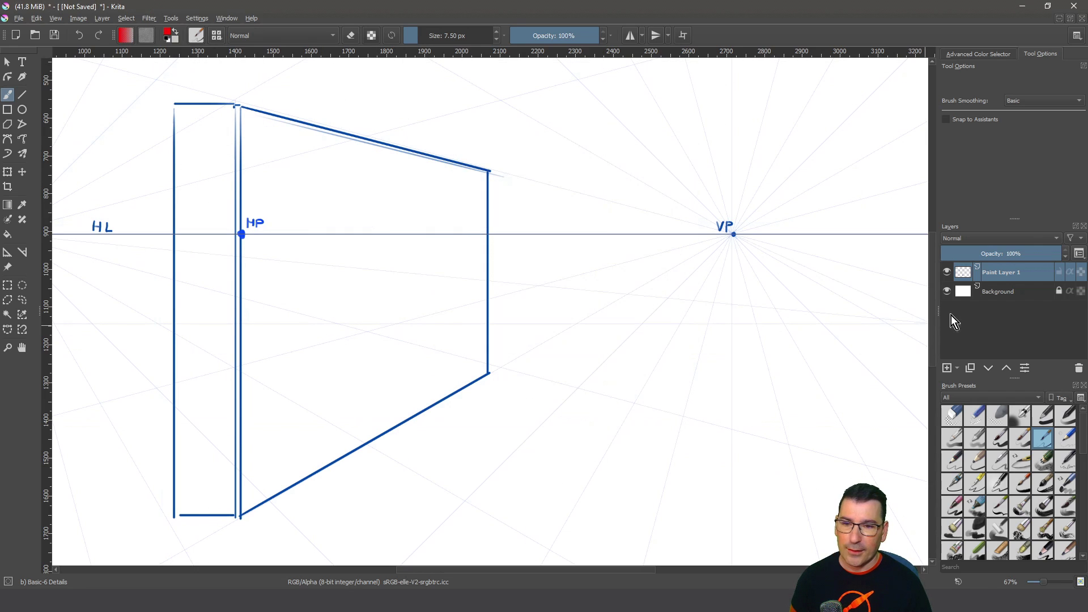
click(947, 368)
key(l)
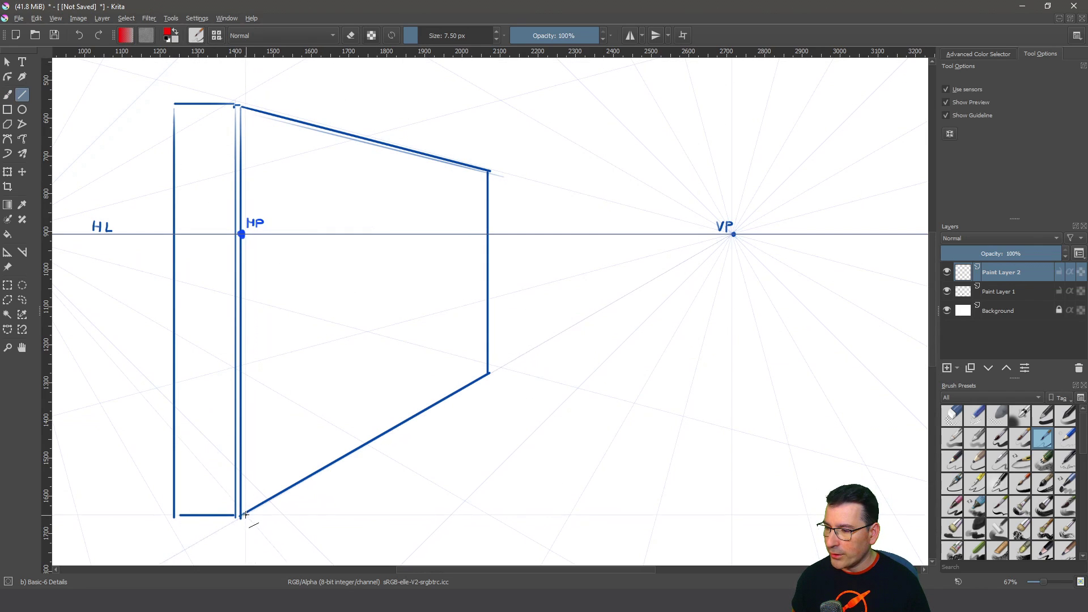
mouse_move(241, 516)
mouse_down()
mouse_move(651, 532)
mouse_move(702, 549)
mouse_move(703, 540)
mouse_move(780, 530)
mouse_up()
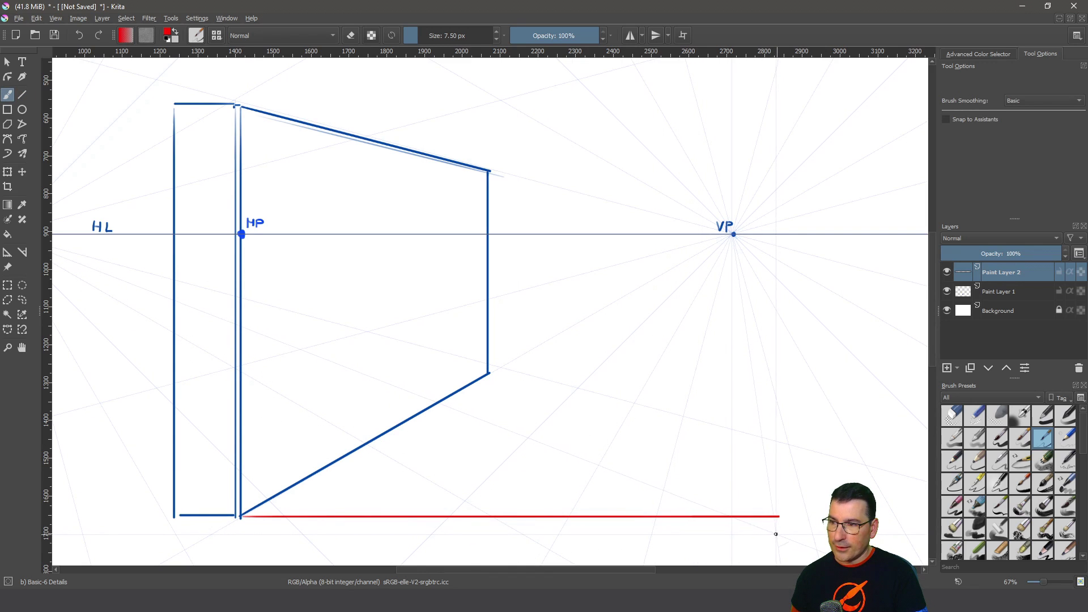
key(b)
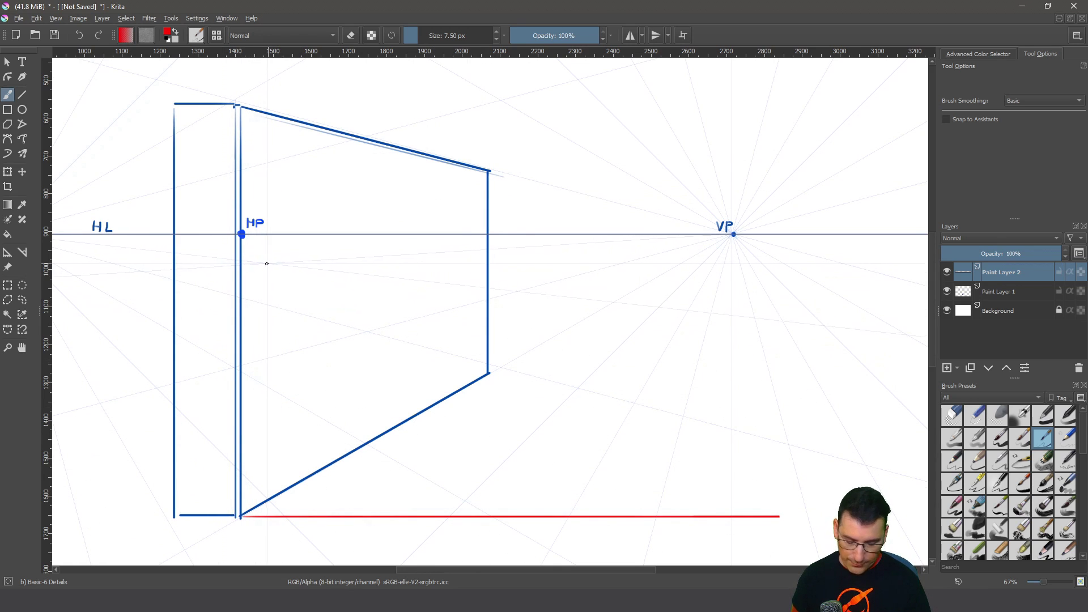
- Draw a line from HP through the wall's far bottom corner down to the red baseline
key(v)
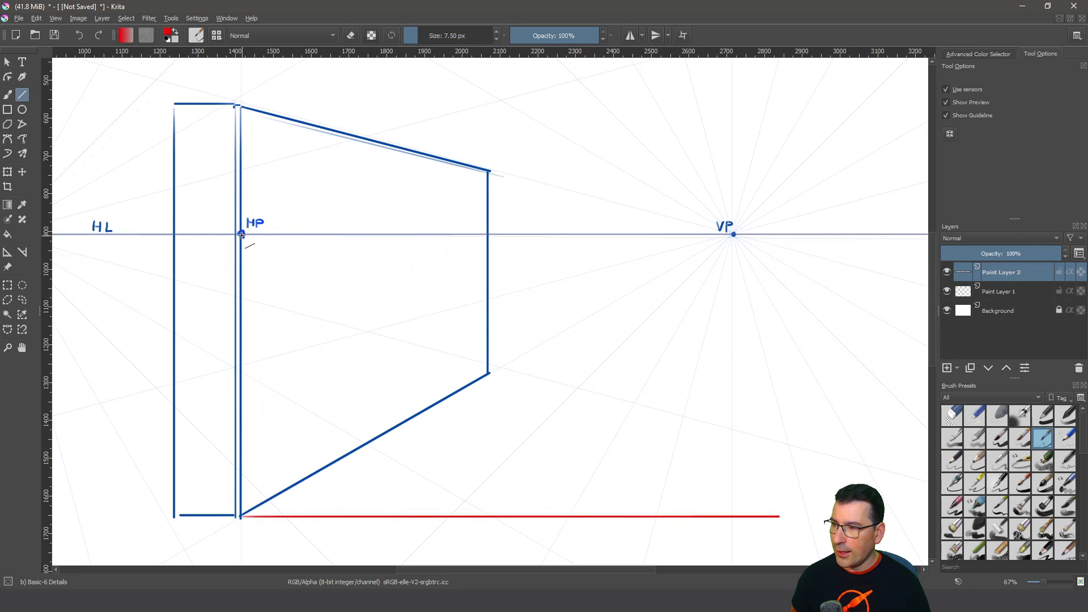
drag(242, 235, 487, 372)
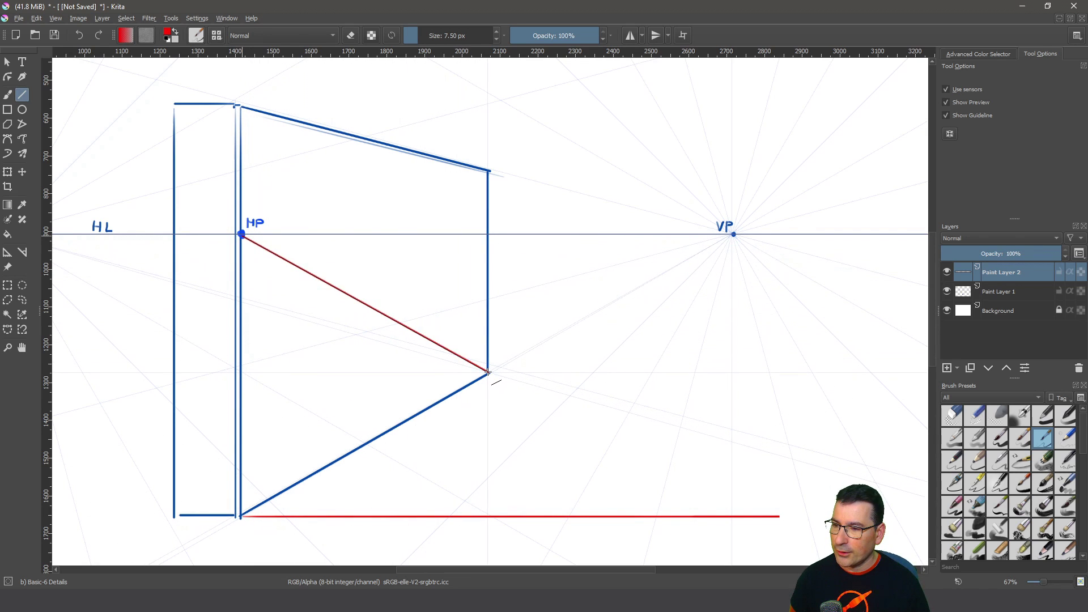
key(ctrl+z)
key(ctrl+shift+z)
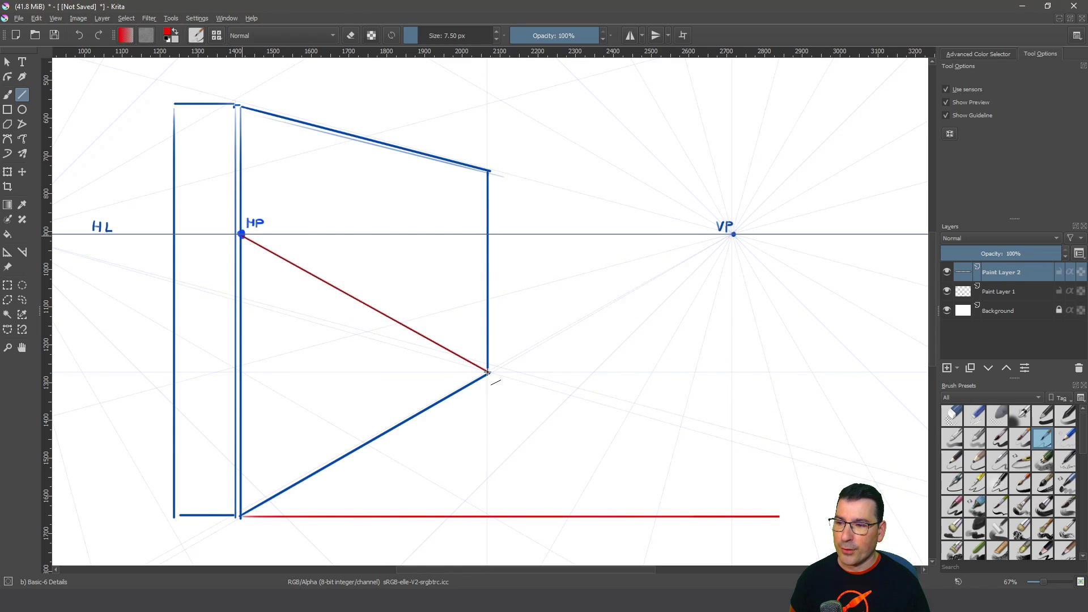
mouse_move(487, 372)
mouse_down()
mouse_move(739, 520)
mouse_move(757, 520)
mouse_up()
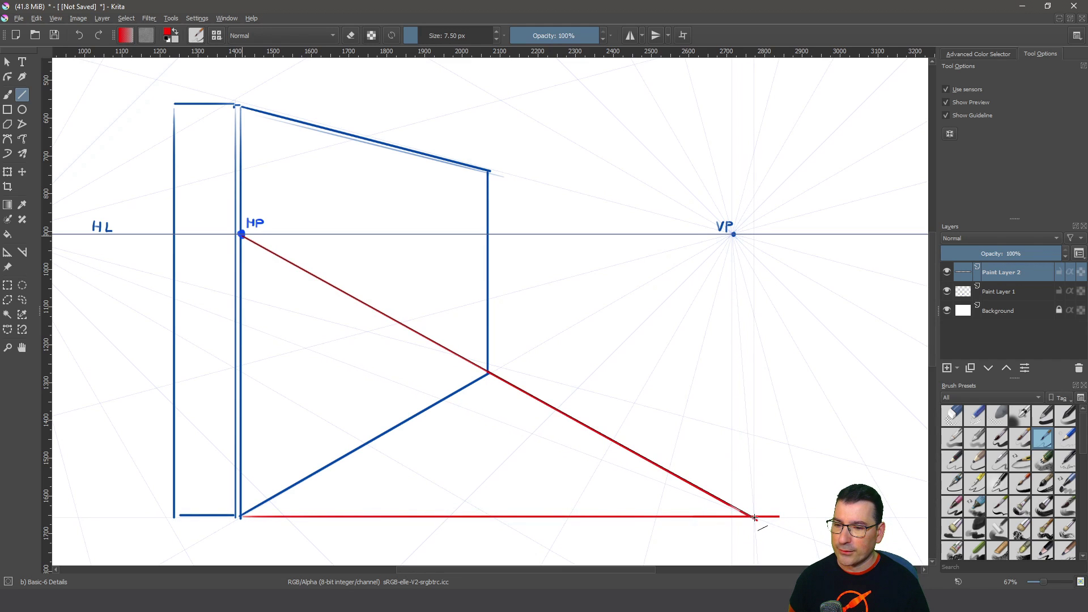
key(b)
- Tick equal divisions on the baseline and draw red lines from HP to the four ticks
drag(240, 236, 274, 248)
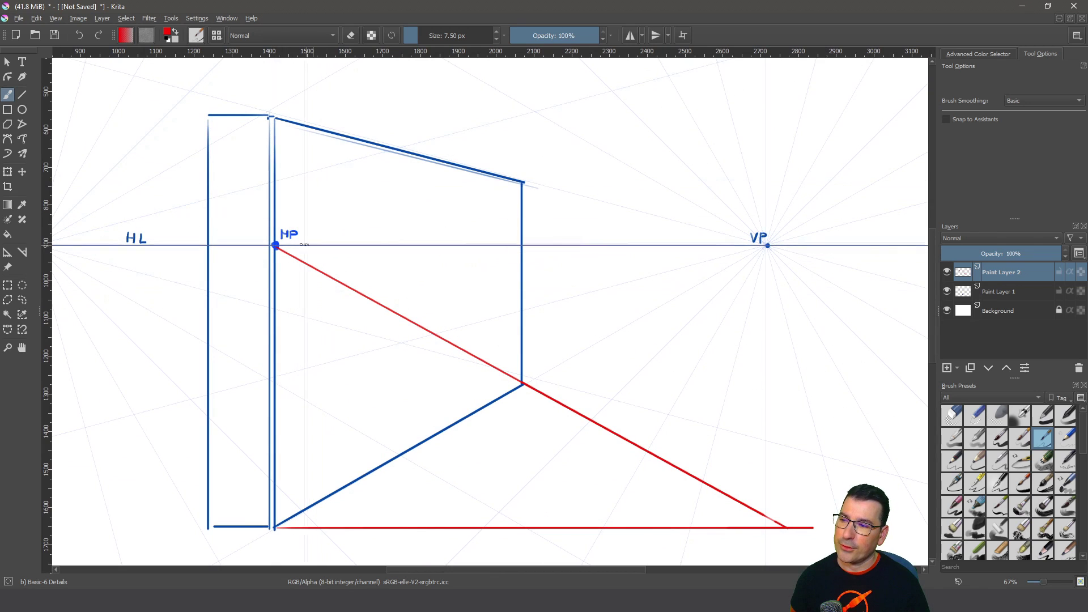
mouse_move(367, 530)
mouse_down()
mouse_move(315, 510)
mouse_move(323, 521)
mouse_up()
drag(418, 502, 417, 520)
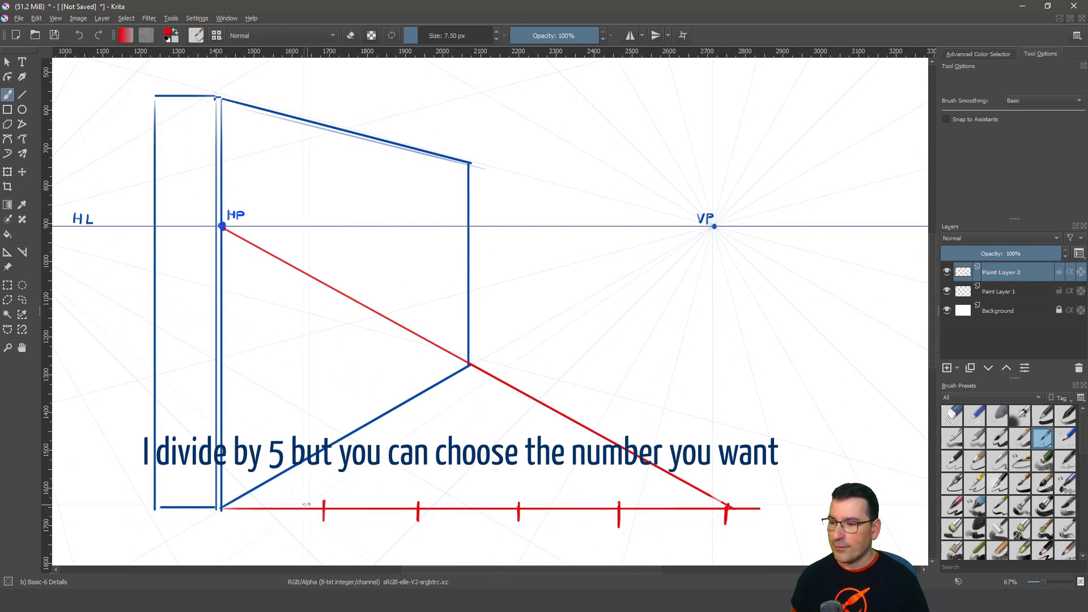
key(v)
mouse_move(324, 509)
mouse_down()
mouse_move(282, 348)
mouse_move(221, 227)
mouse_up()
drag(417, 509, 222, 226)
drag(518, 509, 222, 226)
drag(619, 509, 223, 227)
key(b)
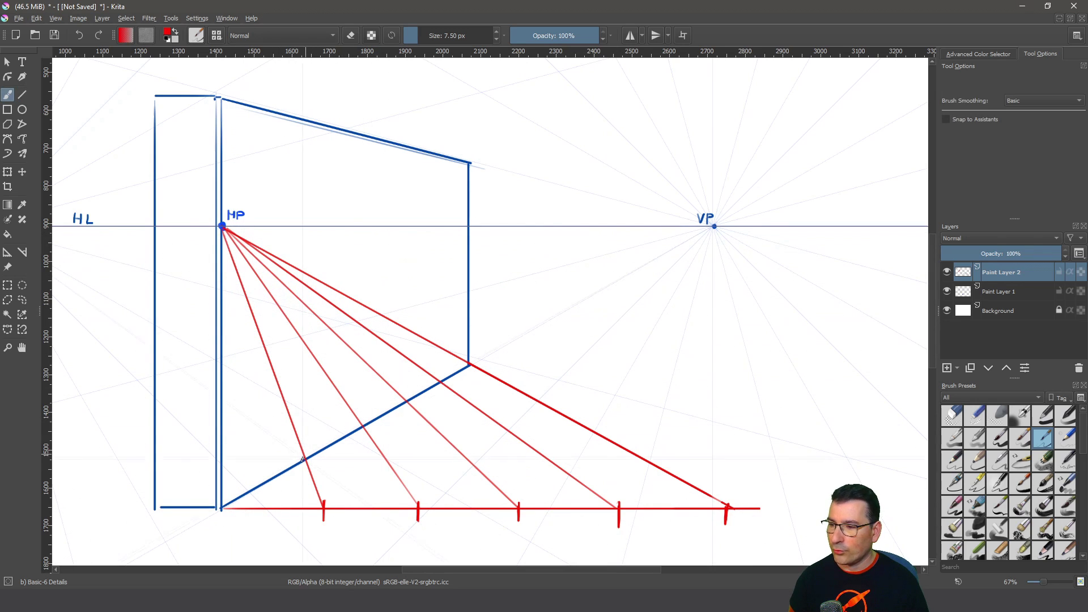
- Tick where the red lines cross the wall's bottom edge and switch to cyan
drag(306, 446, 306, 459)
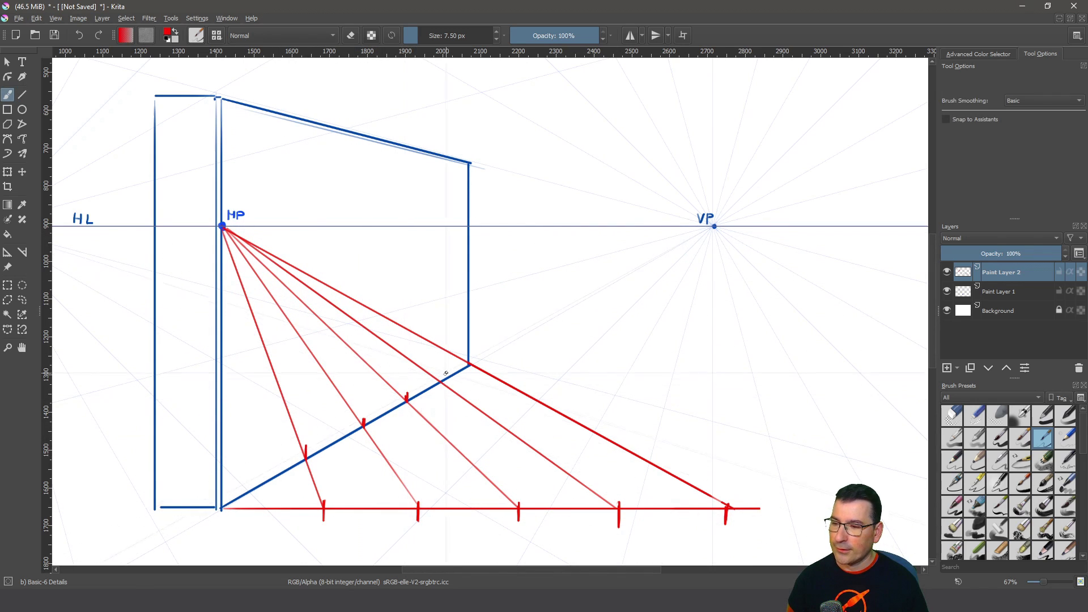
click(168, 36)
click(528, 236)
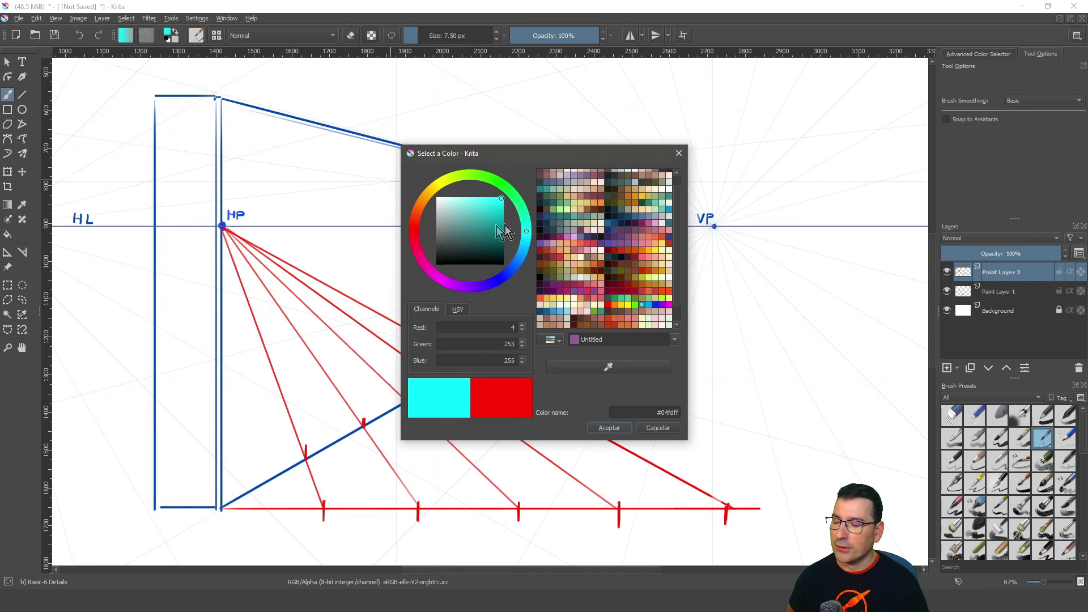
click(609, 428)
- Draw four cyan verticals up from the ticks, splitting the wall into five sections
key(v)
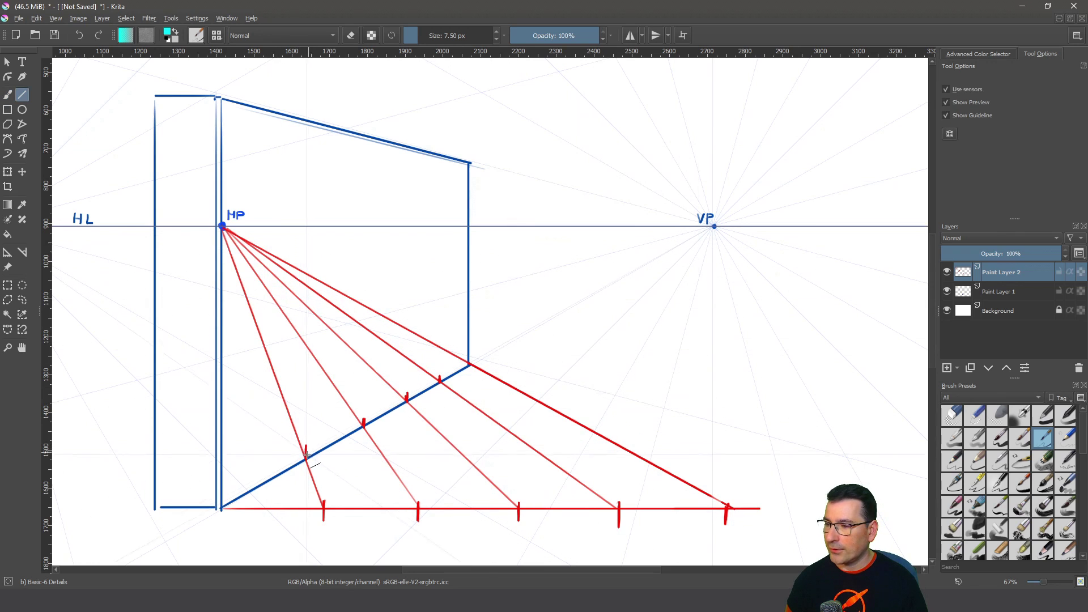
mouse_move(304, 447)
mouse_down()
mouse_move(292, 181)
mouse_move(303, 181)
mouse_move(306, 125)
mouse_up()
mouse_move(363, 425)
mouse_down()
mouse_move(355, 154)
mouse_move(365, 140)
mouse_up()
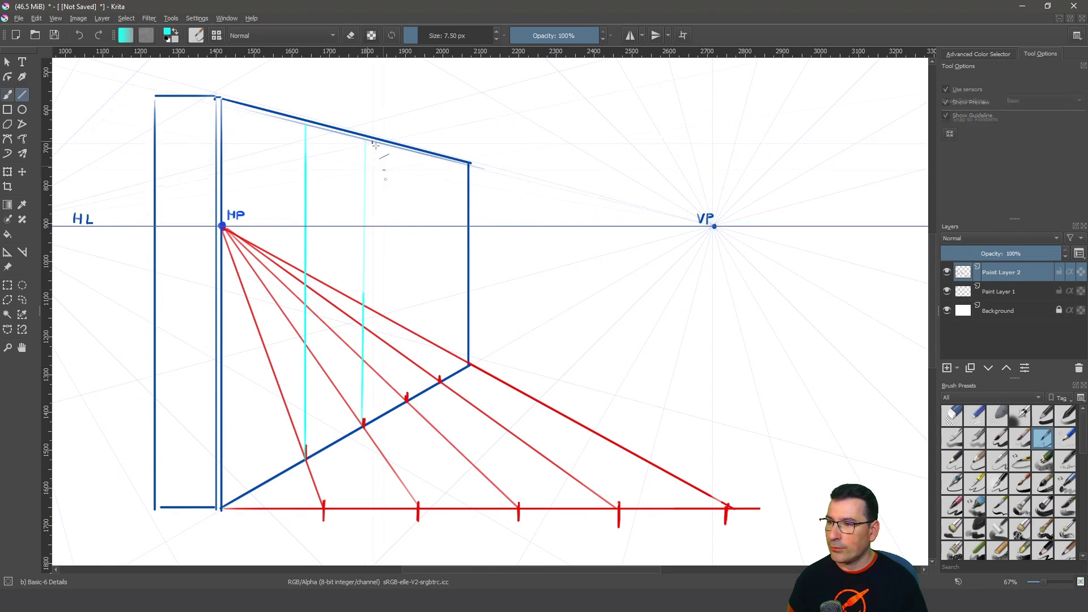
drag(407, 396, 412, 152)
drag(440, 380, 443, 161)
key(b)
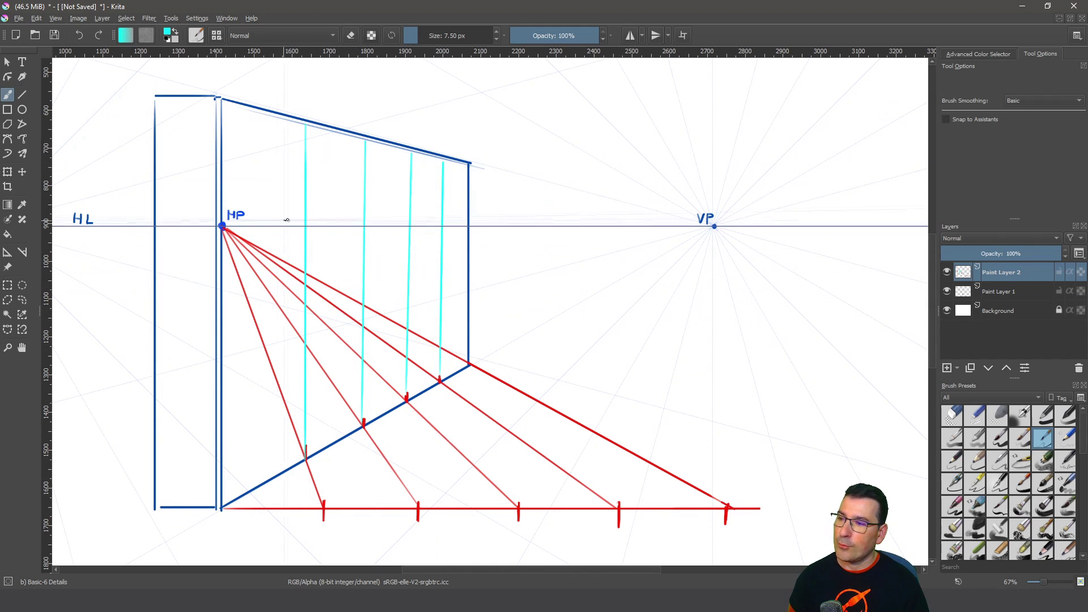